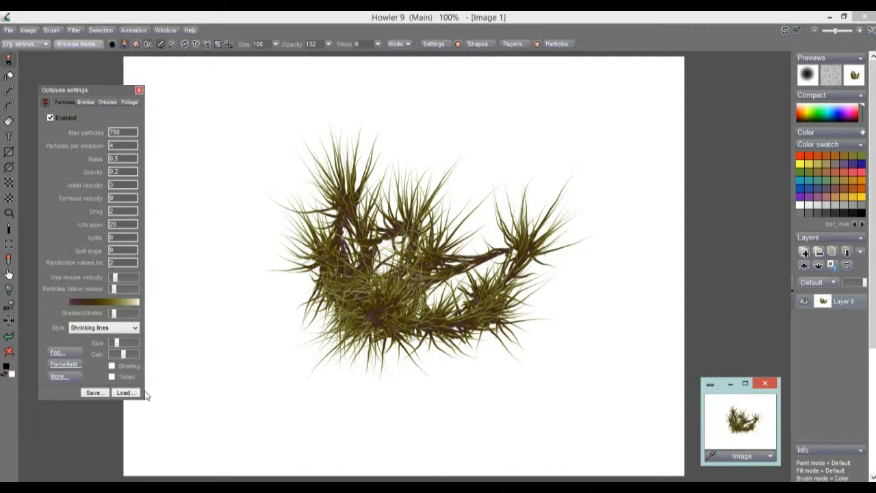
Step: Paint a foliage band across the plant's base, and load a dense shaded grass particle preset to paint a dark grass clump below it
{"action": "mouse_move", "coordinate": [321, 301]}
{"action": "left_mouse_down"}
{"action": "mouse_move", "coordinate": [304, 299]}
{"action": "mouse_move", "coordinate": [365, 311]}
{"action": "mouse_move", "coordinate": [383, 329]}
{"action": "mouse_move", "coordinate": [537, 318]}
{"action": "left_mouse_up"}
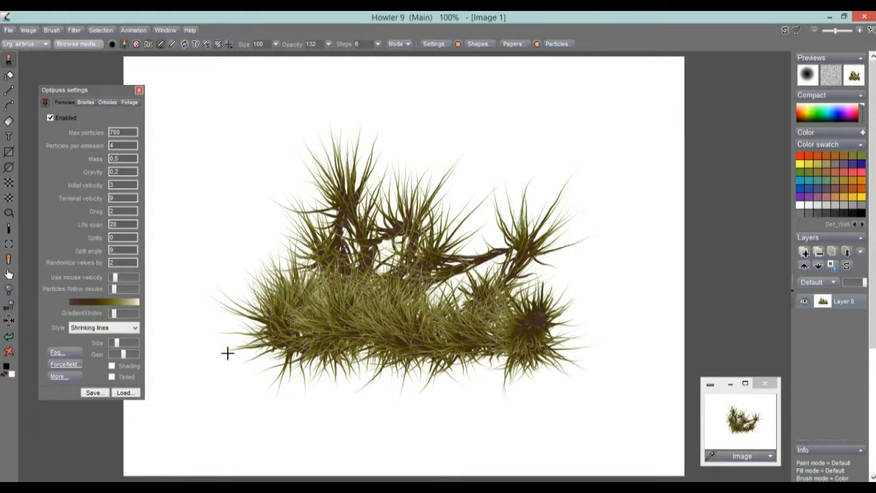
{"action": "left_click", "coordinate": [136, 395]}
{"action": "left_click", "coordinate": [64, 126]}
{"action": "mouse_move", "coordinate": [347, 315]}
{"action": "left_mouse_down"}
{"action": "mouse_move", "coordinate": [274, 277]}
{"action": "mouse_move", "coordinate": [366, 325]}
{"action": "mouse_move", "coordinate": [513, 331]}
{"action": "left_mouse_up"}
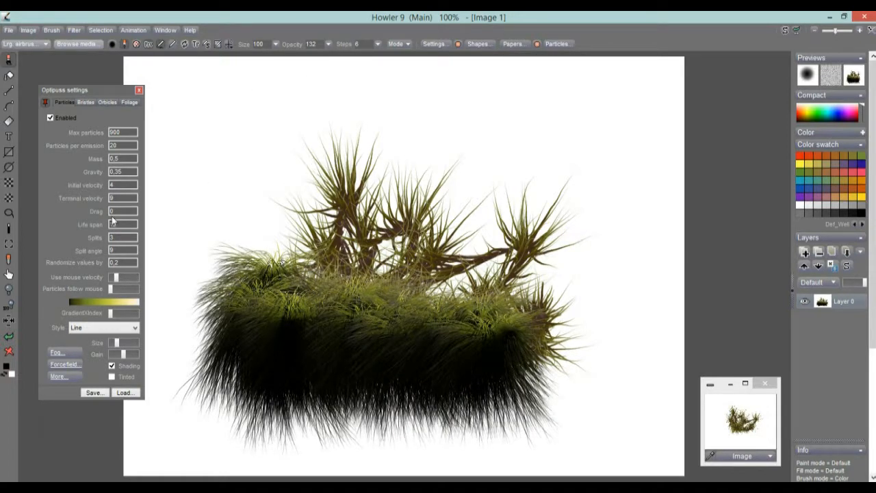
Step: Lasso the tall plants rising above the grass, pick them up as a brush and set the brush opacity to 255
{"action": "left_click", "coordinate": [9, 212]}
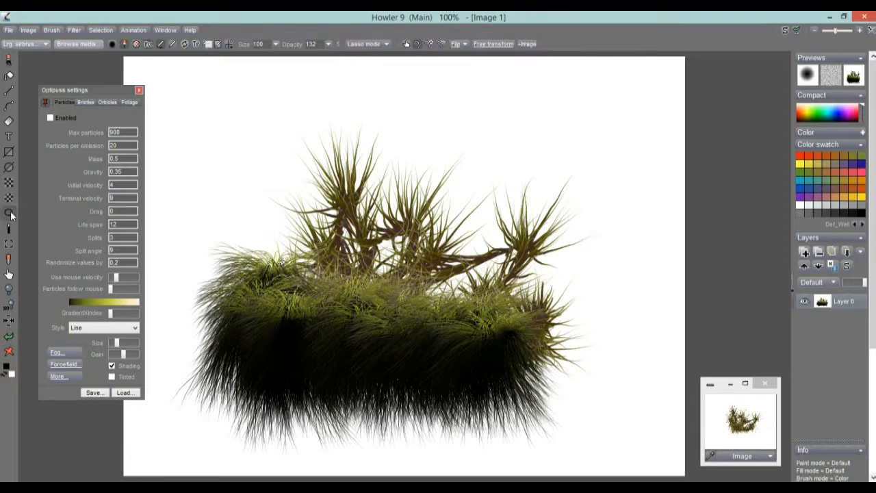
{"action": "mouse_move", "coordinate": [310, 111]}
{"action": "left_mouse_down"}
{"action": "mouse_move", "coordinate": [262, 165]}
{"action": "mouse_move", "coordinate": [281, 237]}
{"action": "mouse_move", "coordinate": [445, 185]}
{"action": "mouse_move", "coordinate": [350, 116]}
{"action": "mouse_move", "coordinate": [295, 115]}
{"action": "left_mouse_up"}
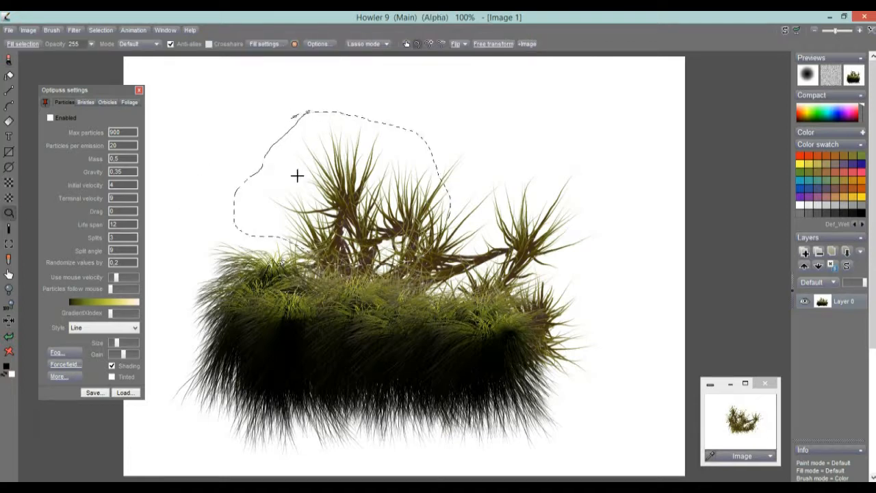
{"action": "left_click", "coordinate": [52, 30]}
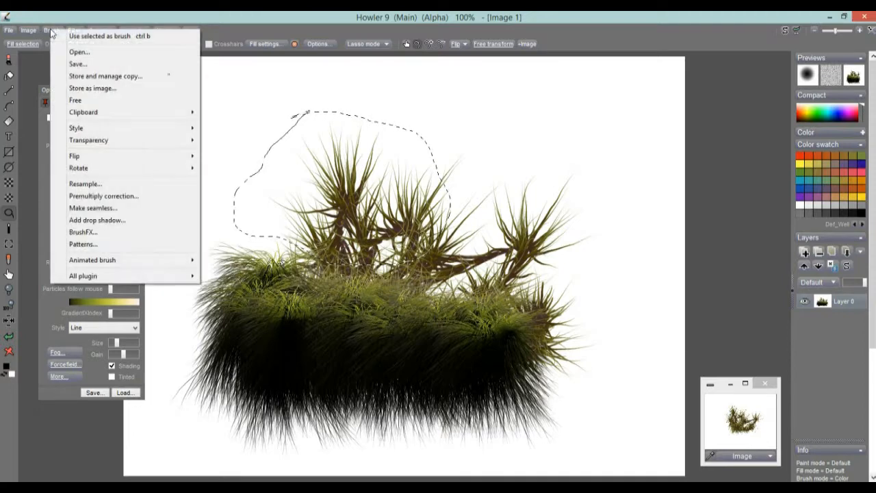
{"action": "left_click", "coordinate": [92, 36]}
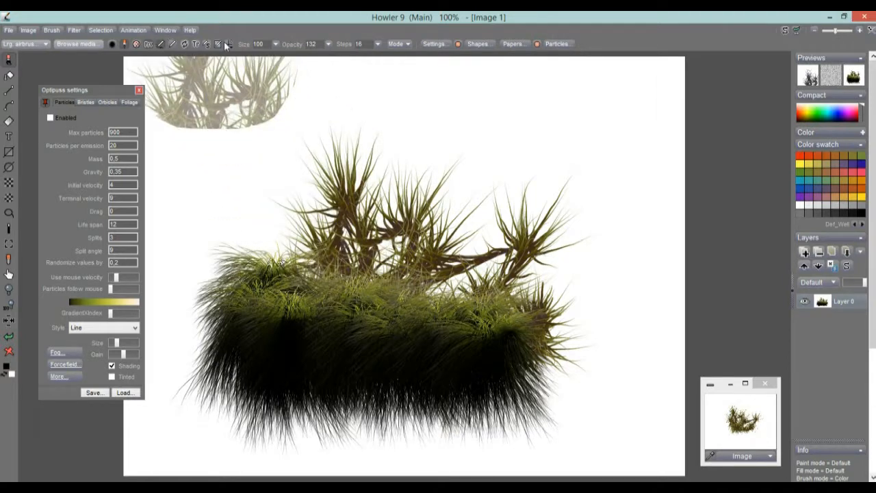
{"action": "left_click", "coordinate": [330, 44]}
{"action": "left_click_drag", "start_coordinate": [297, 58], "coordinate": [330, 59]}
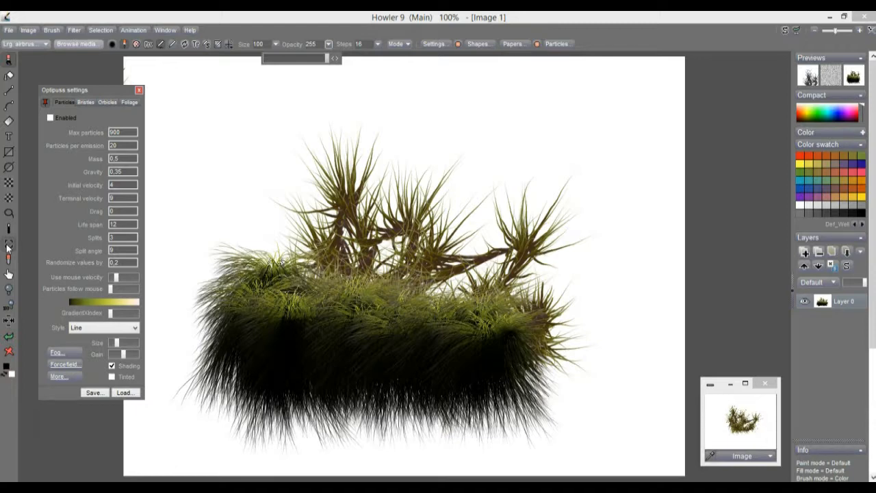
Step: Capture a rectangular area around the tall plants with the brush selector and make its white background transparent
{"action": "left_click", "coordinate": [8, 245]}
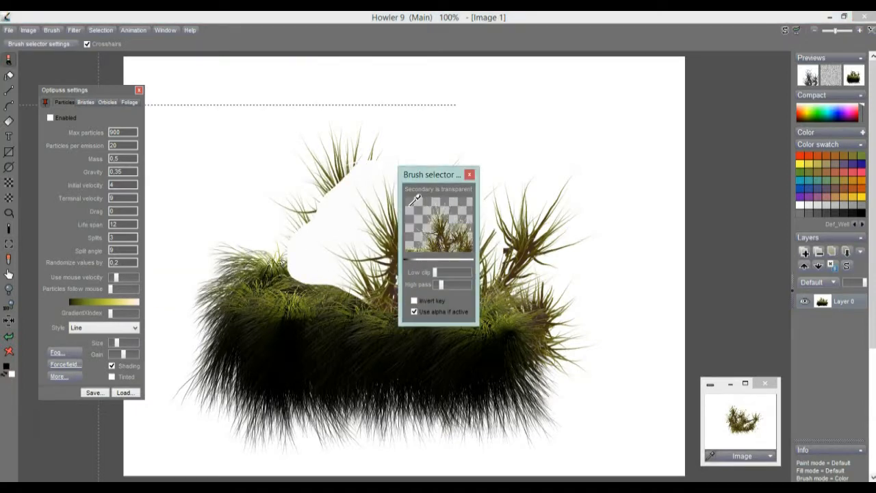
{"action": "left_click", "coordinate": [456, 212]}
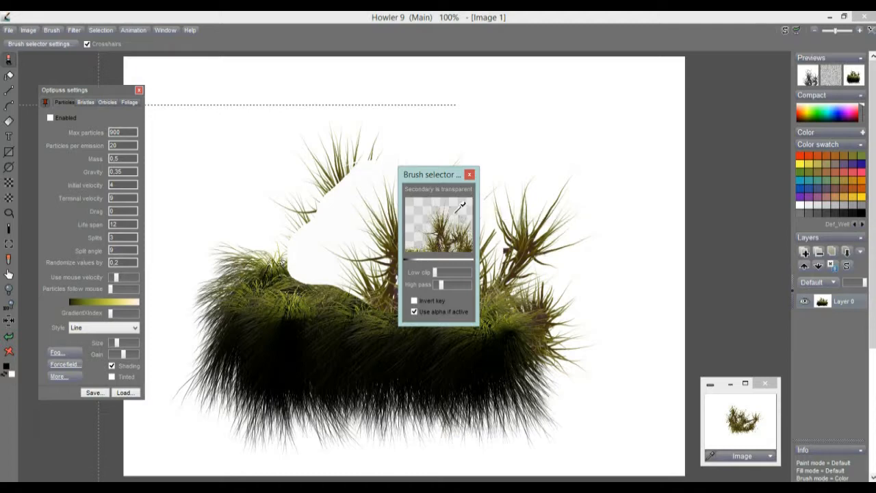
{"action": "left_click", "coordinate": [459, 211]}
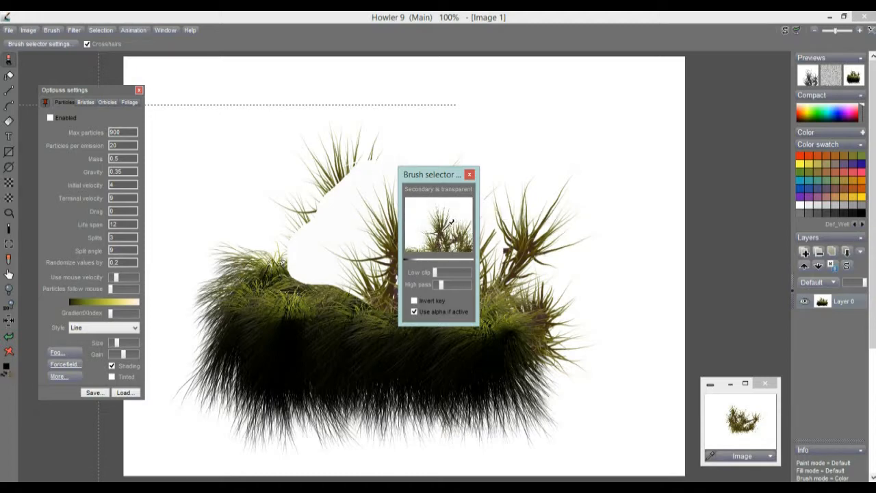
{"action": "left_click", "coordinate": [423, 205]}
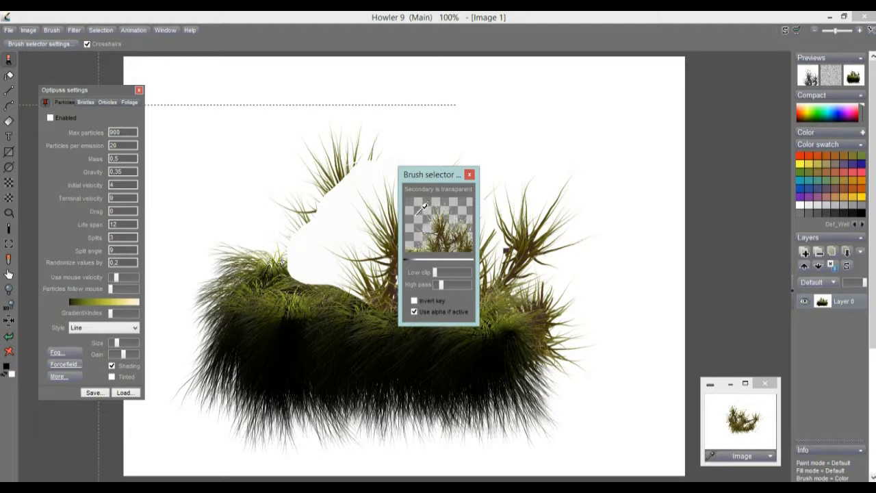
{"action": "left_click_drag", "start_coordinate": [431, 176], "coordinate": [229, 162]}
{"action": "left_click", "coordinate": [366, 288]}
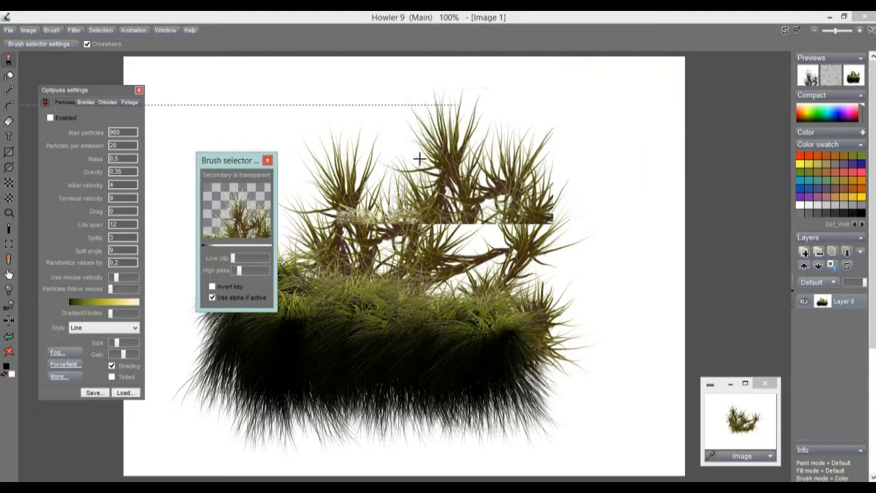
Step: Try stronger keying of the brush by raising High pass to maximum and varying Low clip
{"action": "mouse_move", "coordinate": [247, 272]}
{"action": "left_mouse_down"}
{"action": "mouse_move", "coordinate": [261, 271]}
{"action": "mouse_move", "coordinate": [253, 272]}
{"action": "left_mouse_up"}
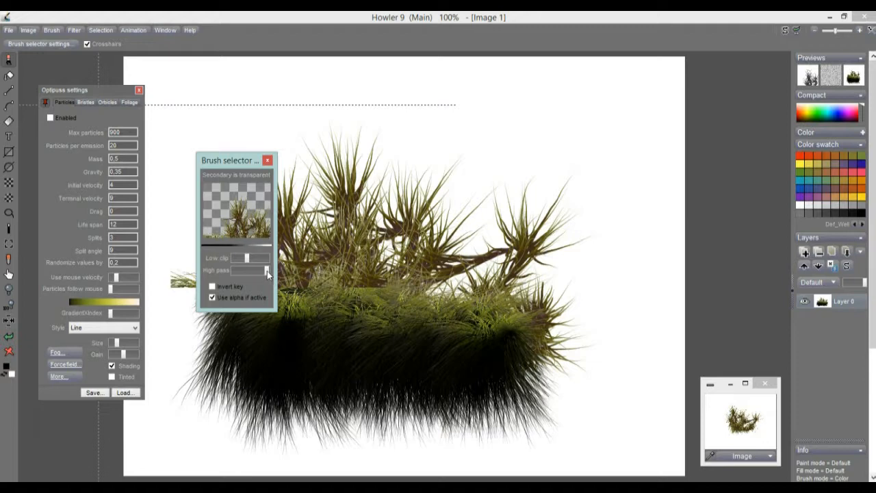
{"action": "left_click_drag", "start_coordinate": [254, 258], "coordinate": [261, 258]}
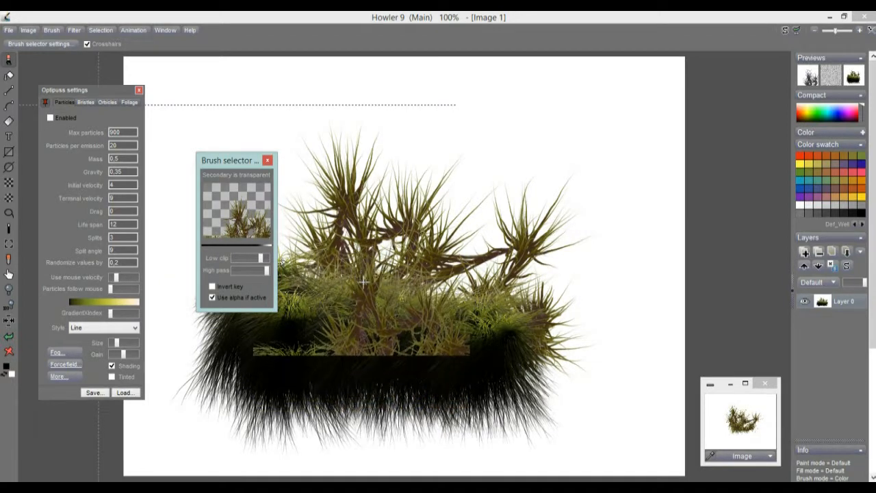
{"action": "left_click_drag", "start_coordinate": [260, 258], "coordinate": [232, 258]}
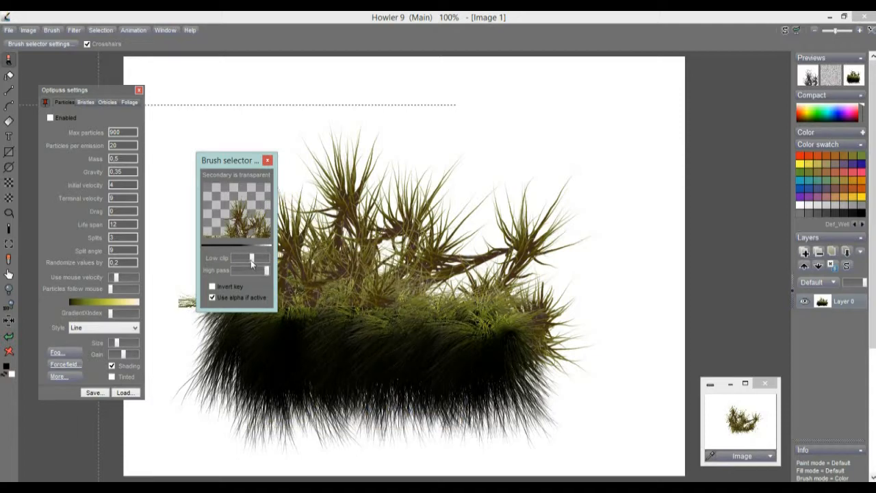
Step: Clear the canvas to black, and key out the brush's white background again with a reduced High pass
{"action": "left_click", "coordinate": [6, 375]}
{"action": "left_click", "coordinate": [9, 350]}
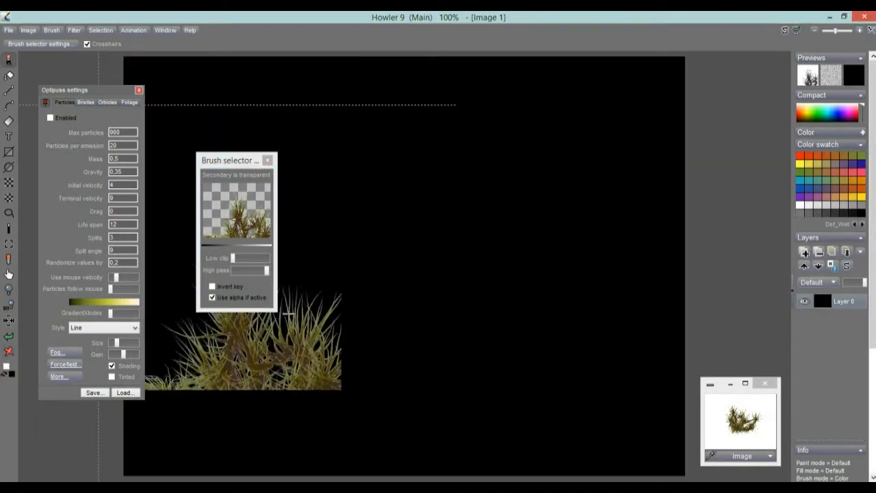
{"action": "left_click_drag", "start_coordinate": [264, 270], "coordinate": [241, 281]}
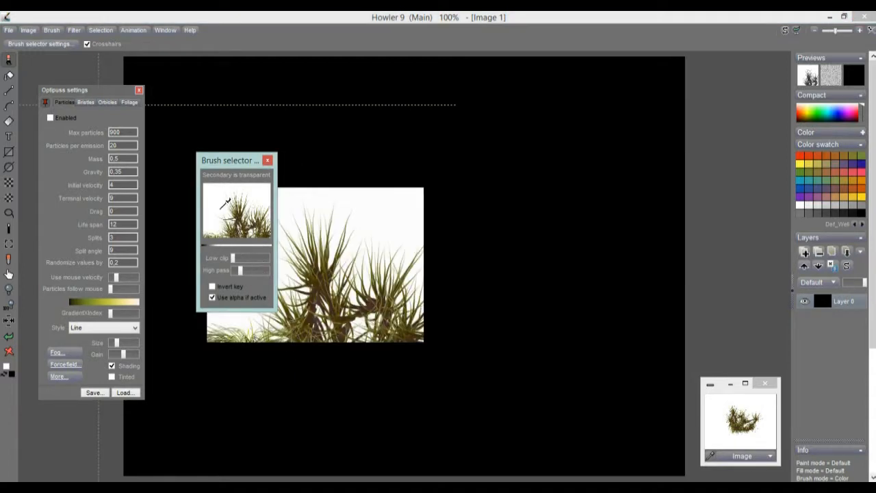
{"action": "left_click", "coordinate": [216, 189]}
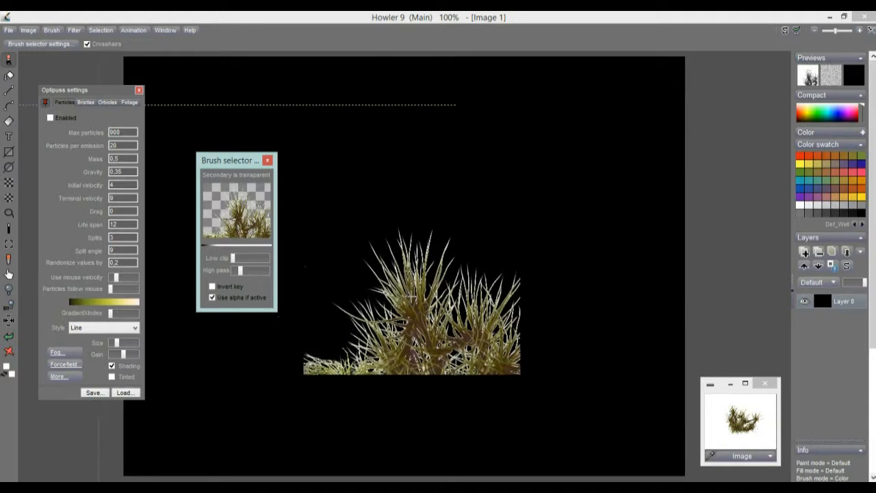
Step: Raise Low clip and High pass moderately to reduce the white fringe around the brush's blades
{"action": "scroll", "coordinate": [496, 296], "scroll_direction": "up", "scroll_amount": 5}
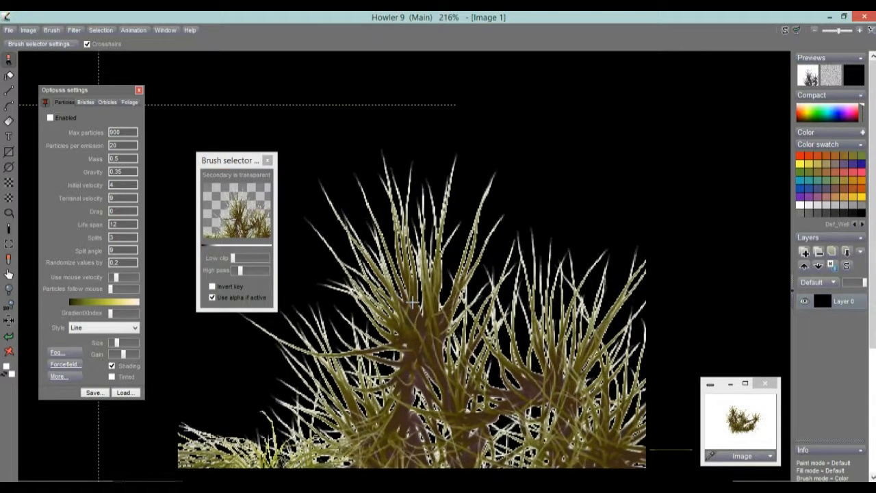
{"action": "scroll", "coordinate": [489, 306], "scroll_direction": "up", "scroll_amount": 3}
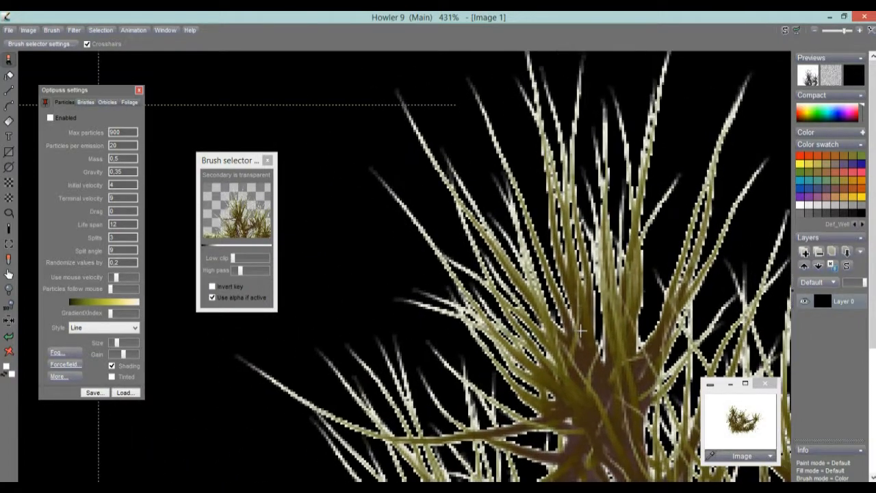
{"action": "scroll", "coordinate": [531, 320], "scroll_direction": "down", "scroll_amount": 3}
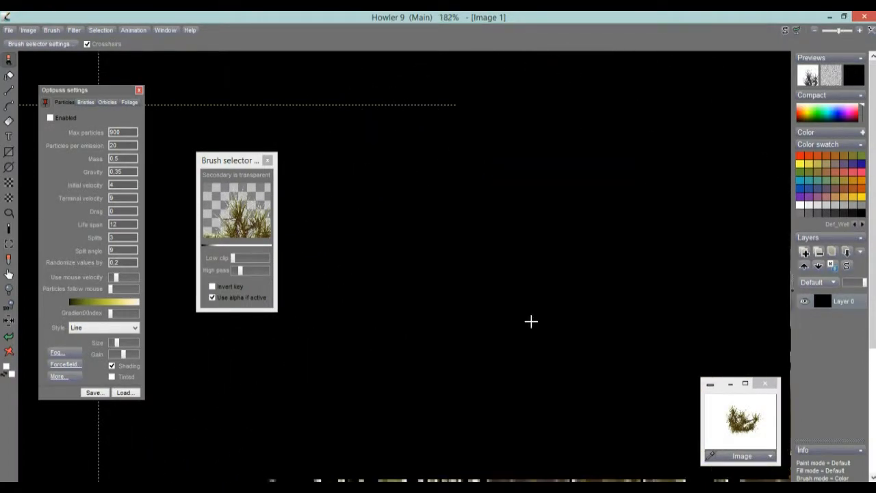
{"action": "scroll", "coordinate": [491, 313], "scroll_direction": "down", "scroll_amount": 1}
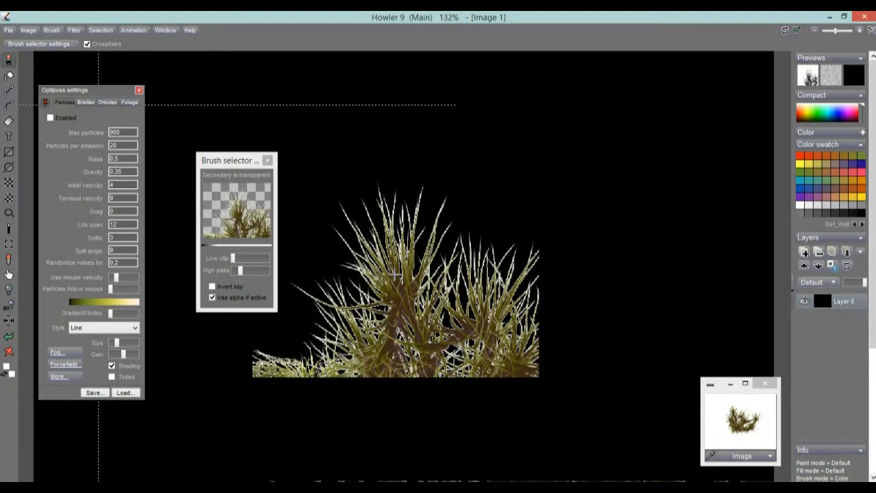
{"action": "left_click_drag", "start_coordinate": [245, 272], "coordinate": [241, 258]}
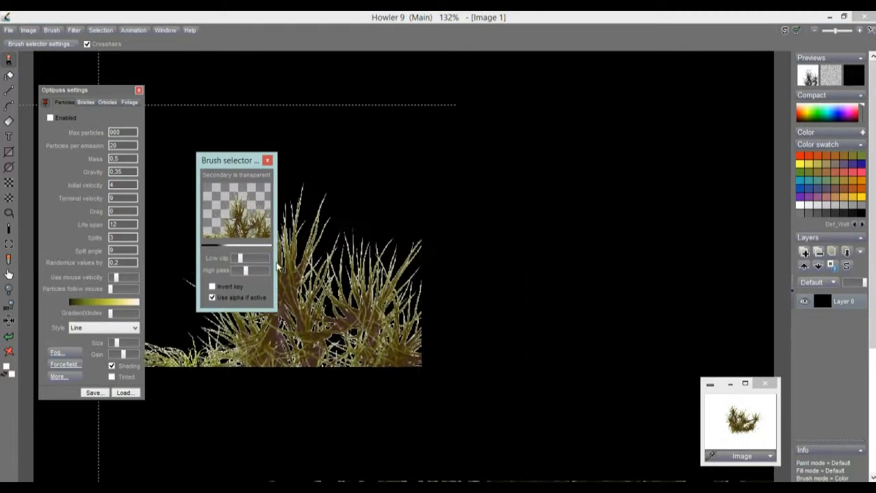
{"action": "mouse_move", "coordinate": [245, 270]}
{"action": "left_mouse_down"}
{"action": "mouse_move", "coordinate": [261, 273]}
{"action": "mouse_move", "coordinate": [235, 260]}
{"action": "mouse_move", "coordinate": [253, 268]}
{"action": "mouse_move", "coordinate": [236, 258]}
{"action": "mouse_move", "coordinate": [245, 260]}
{"action": "left_mouse_up"}
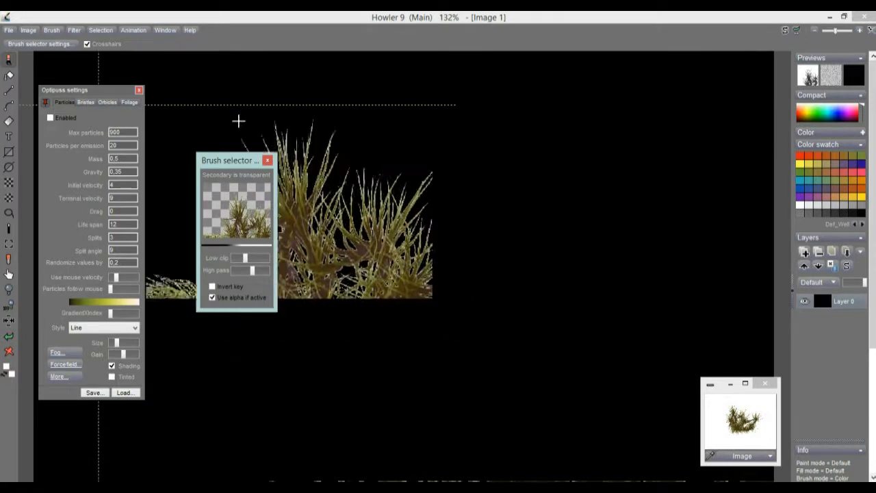
Step: Apply Premultiply correction to the brush with the background color set to White
{"action": "left_click", "coordinate": [52, 31]}
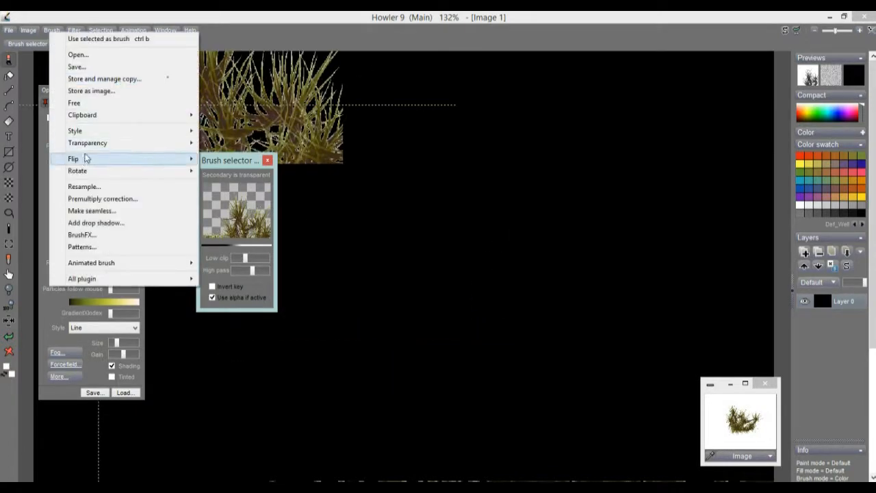
{"action": "mouse_move", "coordinate": [92, 145]}
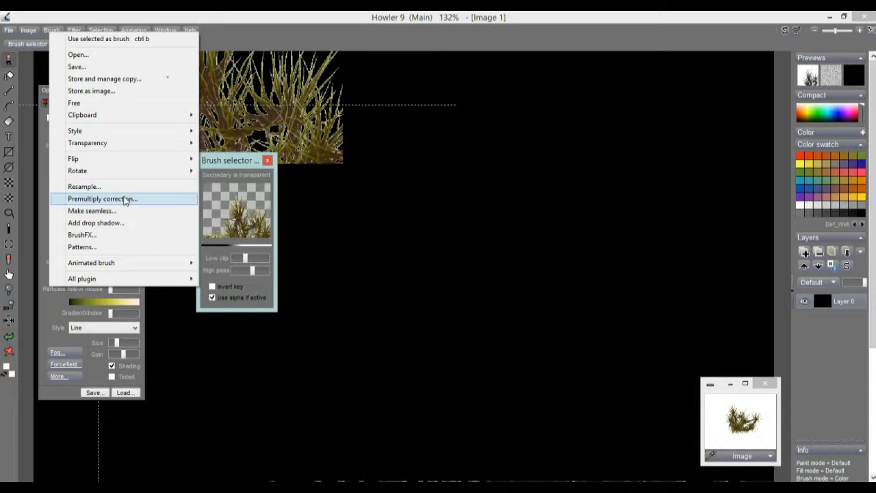
{"action": "left_click", "coordinate": [126, 199]}
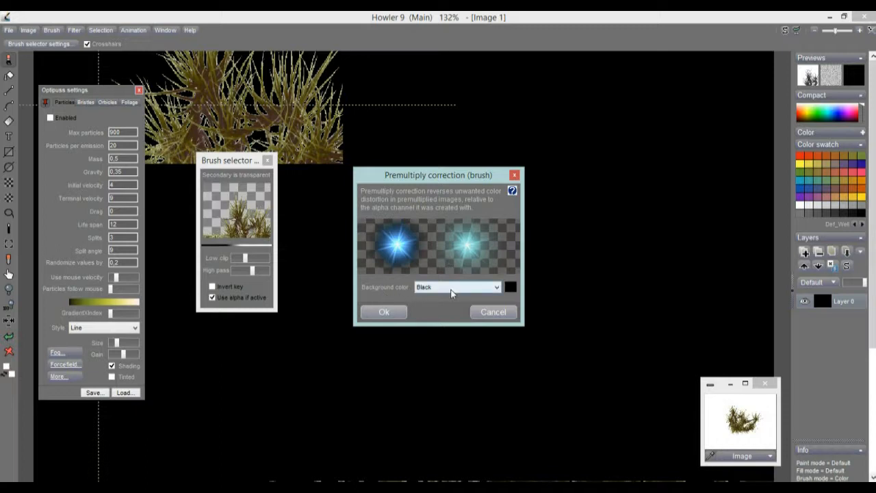
{"action": "left_click", "coordinate": [451, 288]}
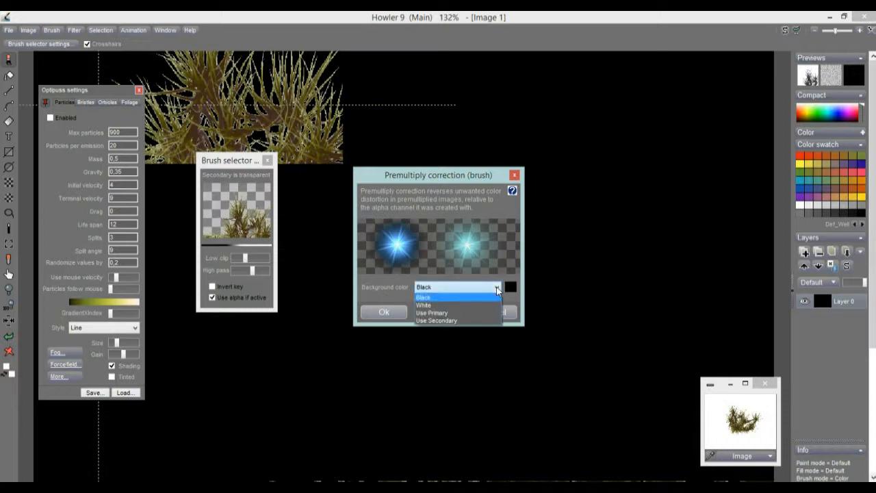
{"action": "left_click", "coordinate": [452, 305]}
{"action": "left_click", "coordinate": [511, 287]}
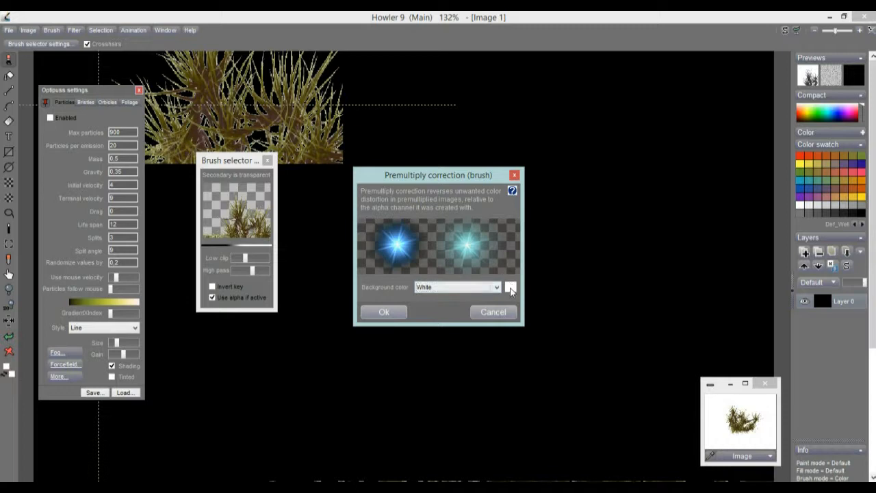
{"action": "left_click", "coordinate": [498, 288]}
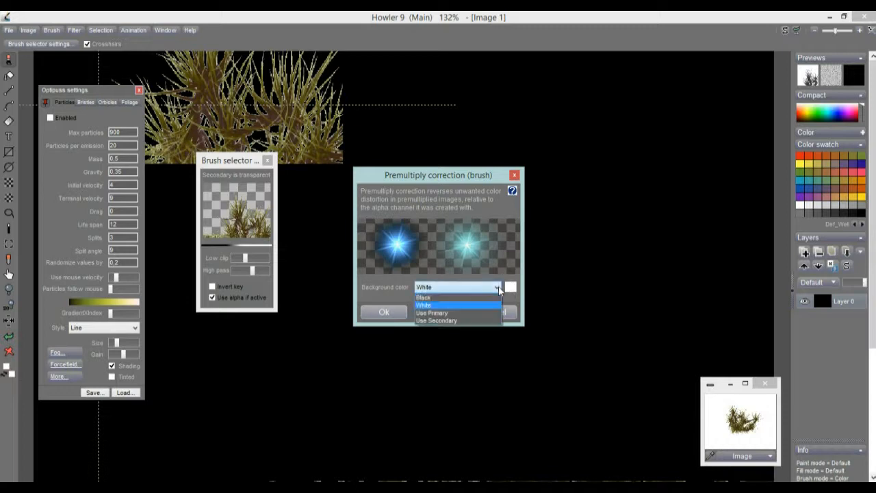
{"action": "left_click", "coordinate": [431, 305]}
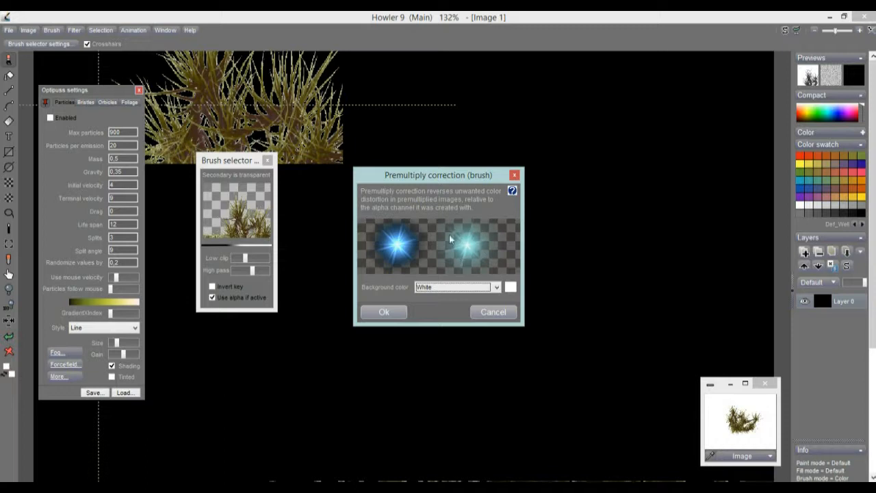
{"action": "left_click", "coordinate": [383, 311]}
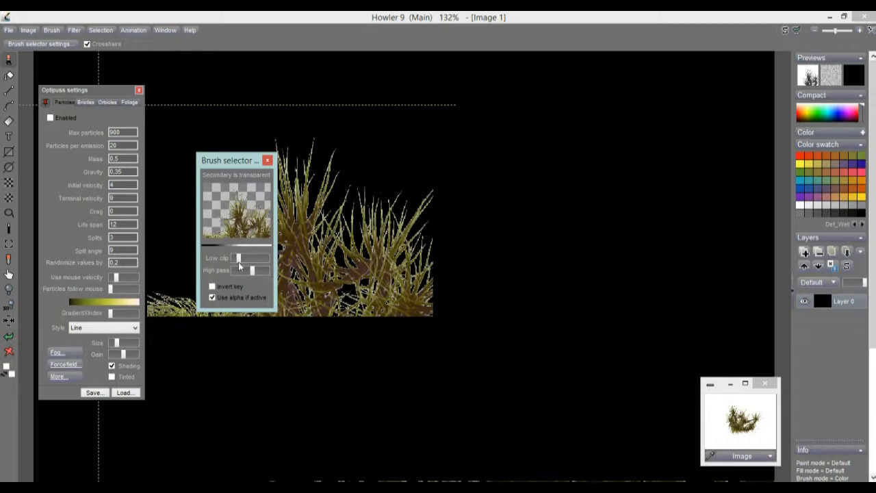
Step: Lower Low clip to its minimum, reduce High pass, and reapply Premultiply correction to the brush with a White background color
{"action": "left_click_drag", "start_coordinate": [247, 272], "coordinate": [242, 275]}
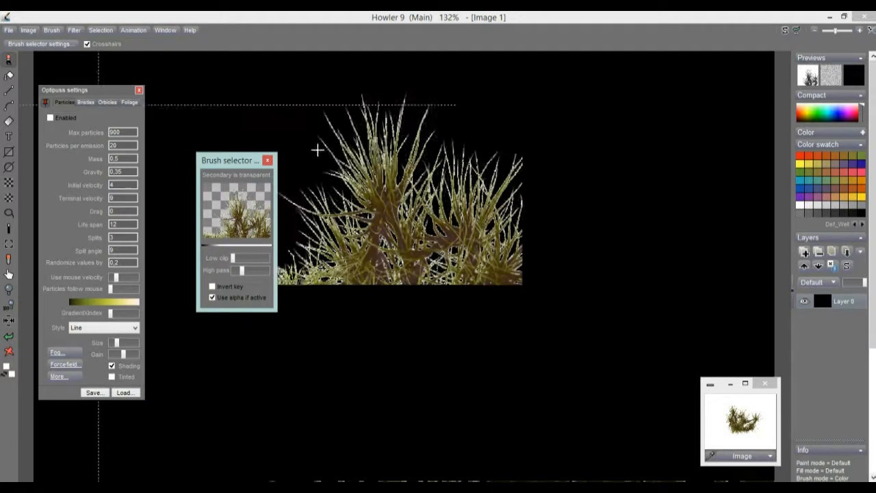
{"action": "left_click", "coordinate": [52, 30]}
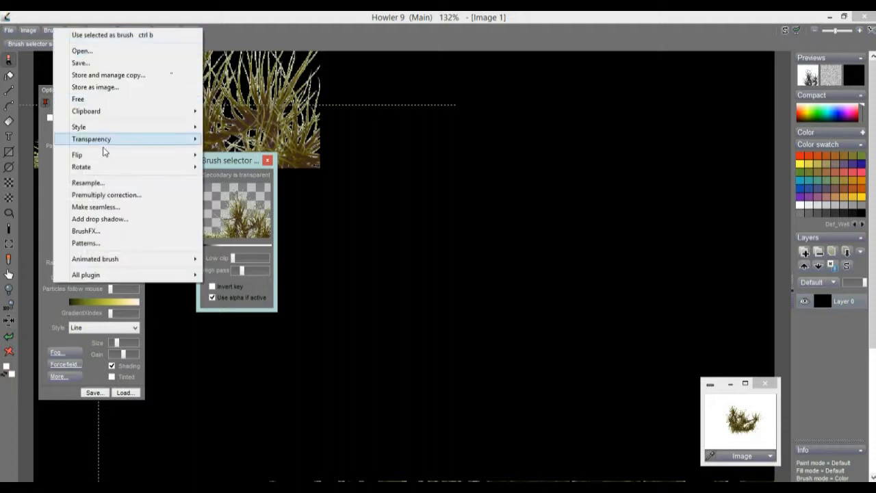
{"action": "left_click", "coordinate": [109, 195]}
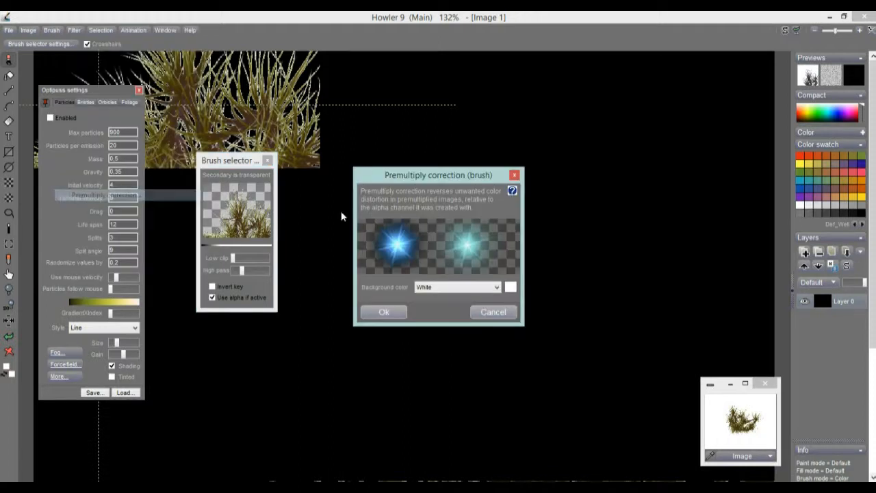
{"action": "left_click", "coordinate": [498, 288]}
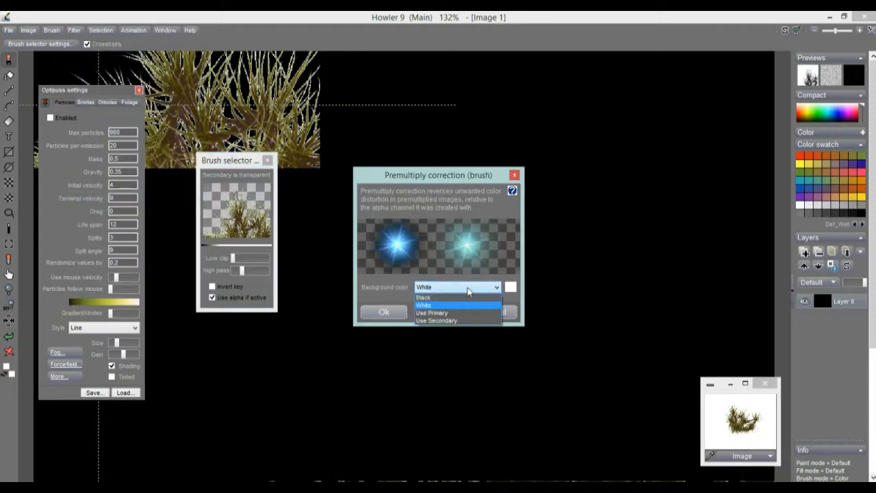
{"action": "left_click", "coordinate": [436, 301]}
{"action": "left_click", "coordinate": [385, 311]}
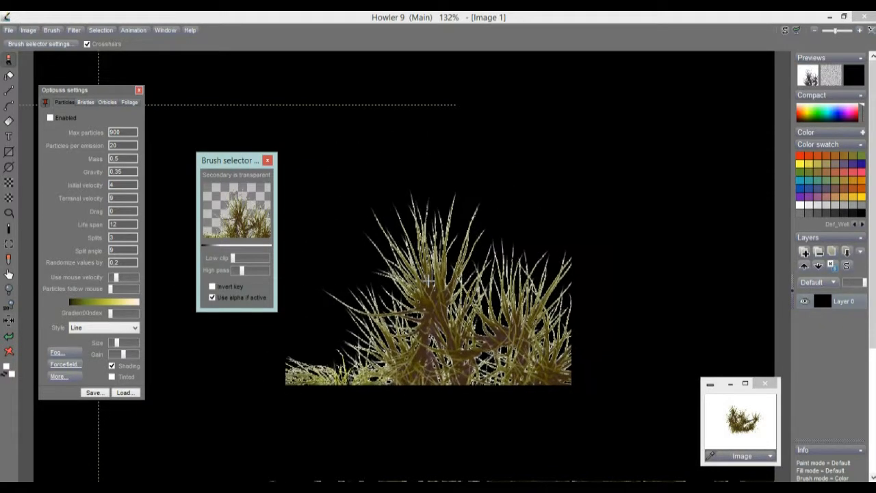
{"action": "left_click_drag", "start_coordinate": [489, 253], "coordinate": [396, 266]}
{"action": "scroll", "coordinate": [395, 265], "scroll_direction": "up", "scroll_amount": 1}
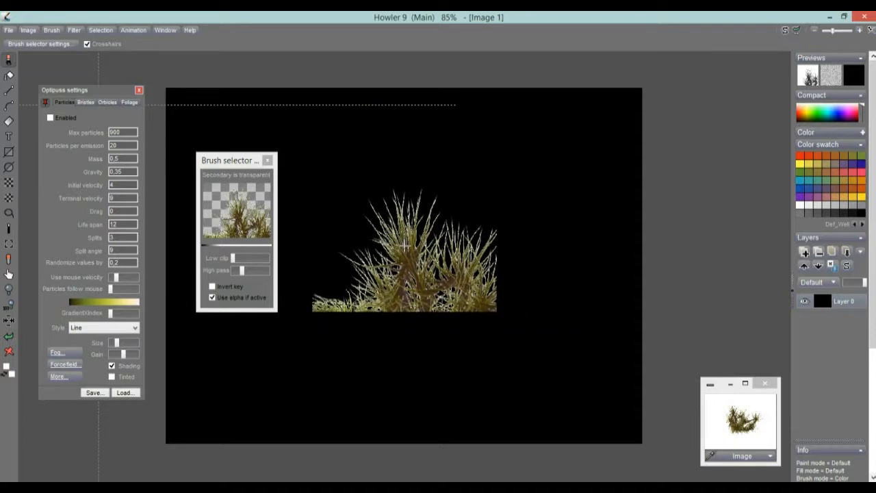
Step: Apply Key grow to the brush's transparency to enlarge the opaque area around the blades
{"action": "left_click", "coordinate": [73, 31]}
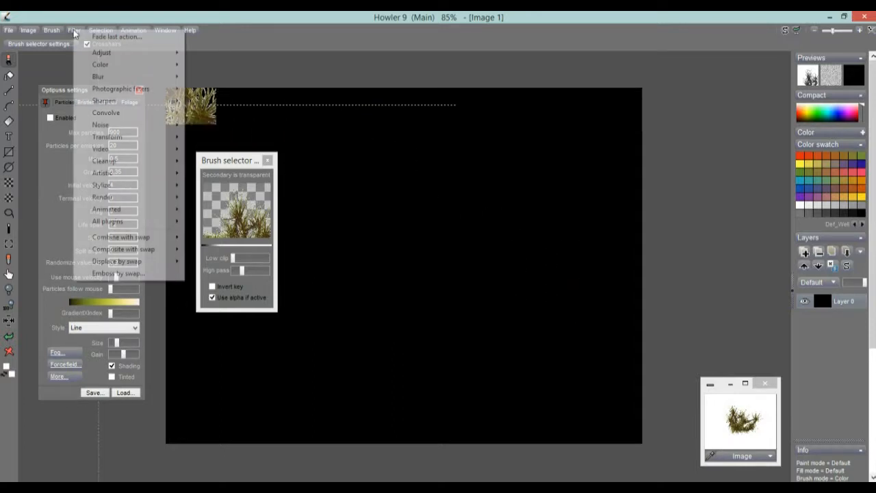
{"action": "left_click", "coordinate": [53, 31]}
{"action": "left_click", "coordinate": [53, 30]}
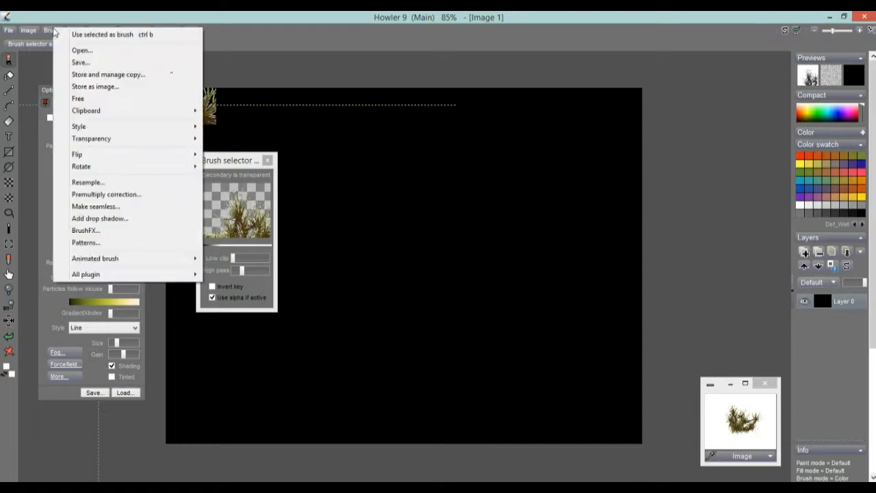
{"action": "mouse_move", "coordinate": [113, 141]}
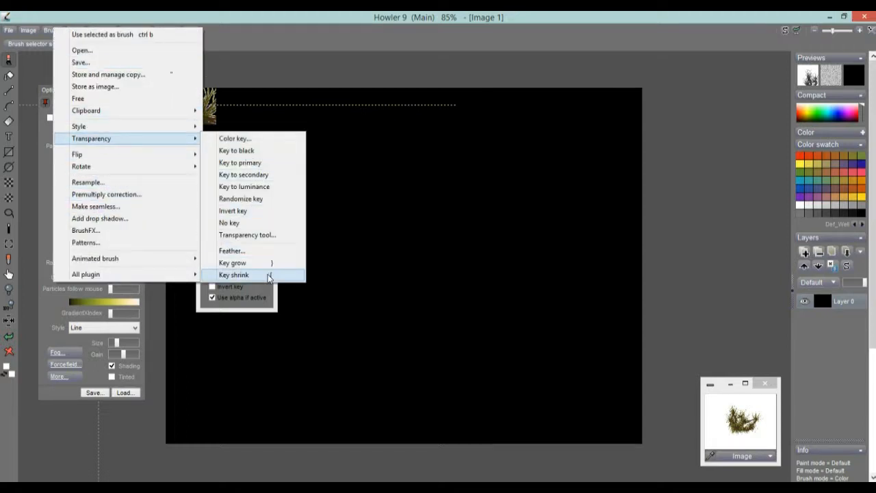
{"action": "left_click", "coordinate": [233, 262]}
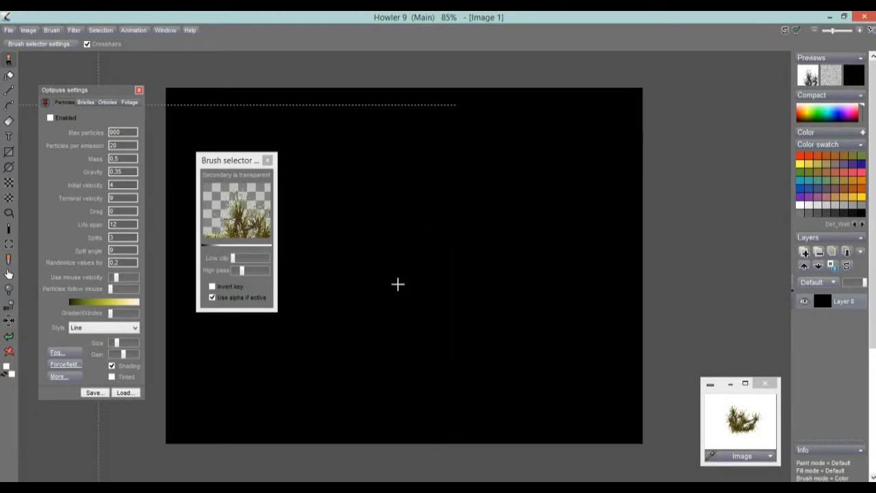
{"action": "scroll", "coordinate": [402, 277], "scroll_direction": "up", "scroll_amount": 2}
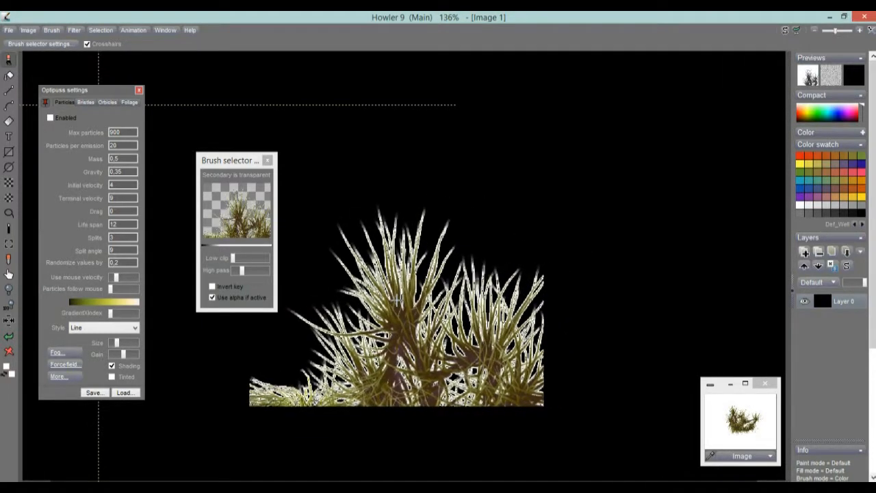
Step: Try repeatedly shrinking and growing the brush's transparency key to compare the edges around the foliage
{"action": "key", "text": "o"}
{"action": "key", "text": "o"}
{"action": "key", "text": "o"}
{"action": "key", "text": "o"}
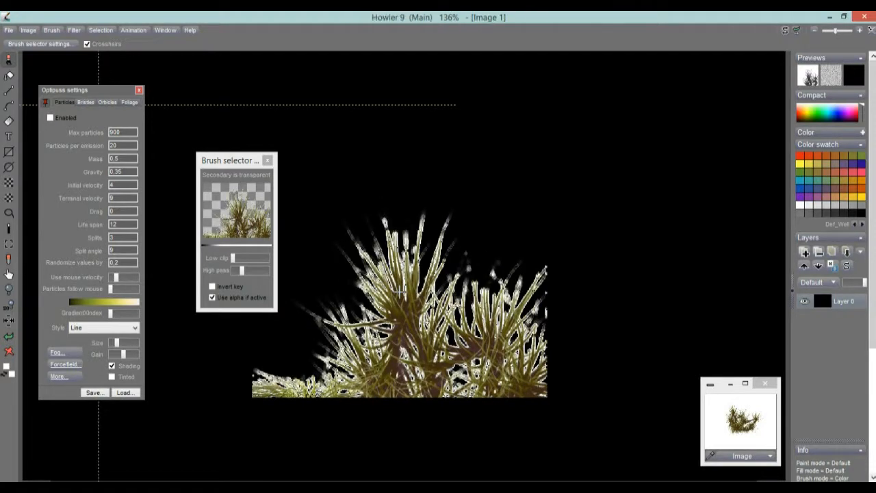
{"action": "key", "text": "shift+o"}
{"action": "key", "text": "shift+o"}
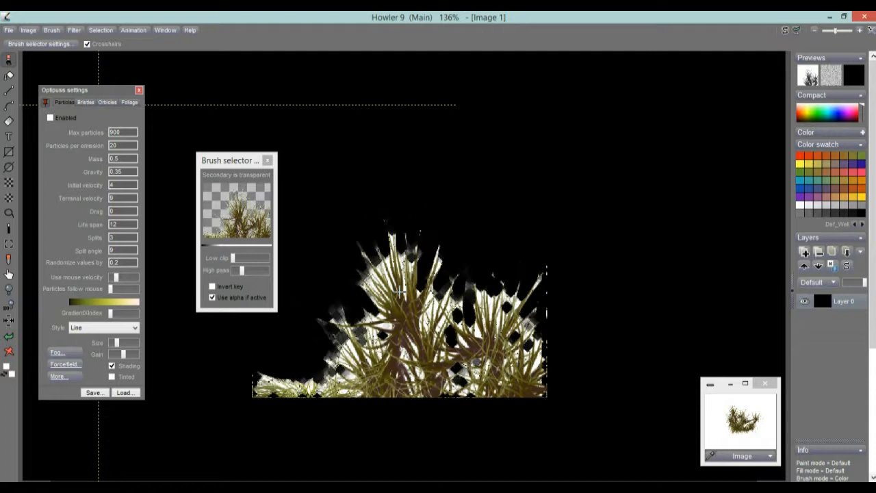
{"action": "key", "text": "o"}
{"action": "key", "text": "o"}
{"action": "key", "text": "o"}
{"action": "key", "text": "o"}
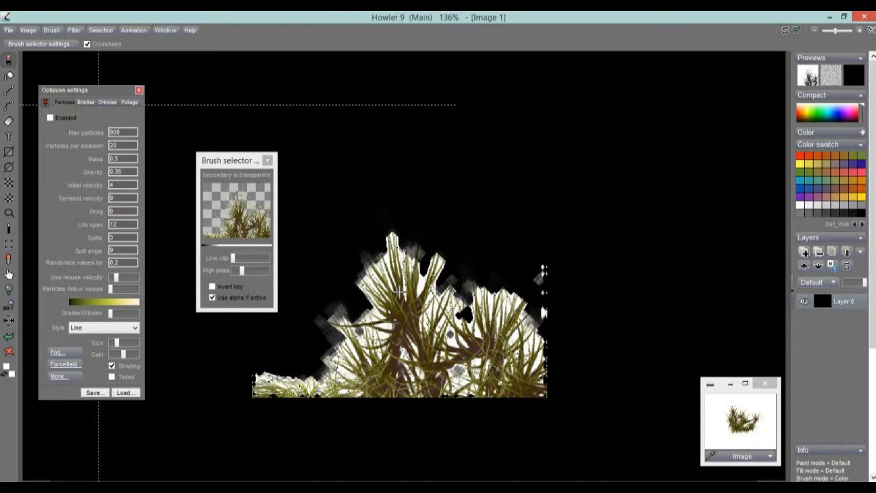
{"action": "key", "text": "o"}
{"action": "key", "text": "o"}
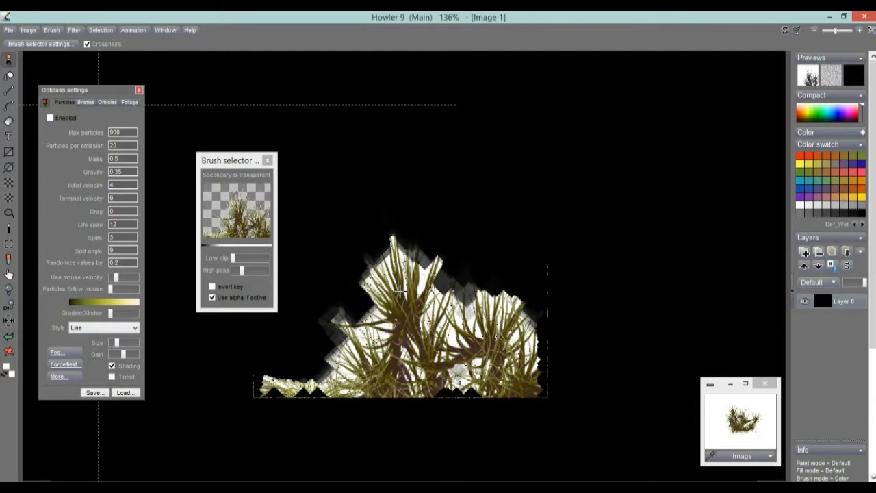
{"action": "key", "text": "shift+o"}
{"action": "key", "text": "shift+o"}
{"action": "key", "text": "shift+o"}
{"action": "key", "text": "shift+o"}
{"action": "key", "text": "o"}
{"action": "key", "text": "o"}
{"action": "key", "text": "o"}
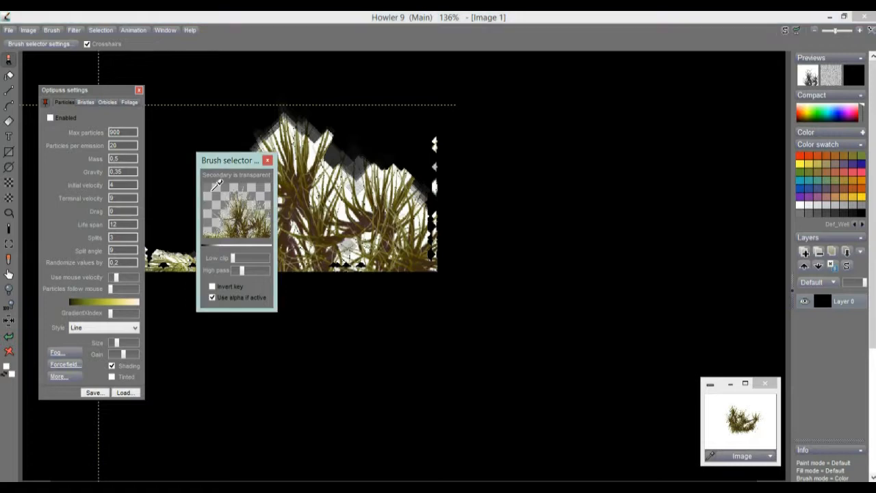
Step: Rekey the brush with slightly raised Low clip and High pass, and close the brush selector settings
{"action": "left_click_drag", "start_coordinate": [234, 257], "coordinate": [235, 257]}
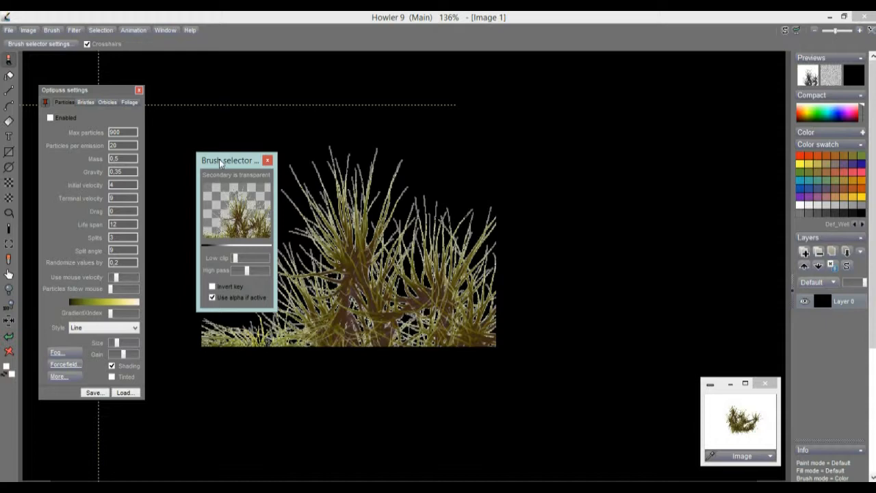
{"action": "left_click", "coordinate": [268, 161]}
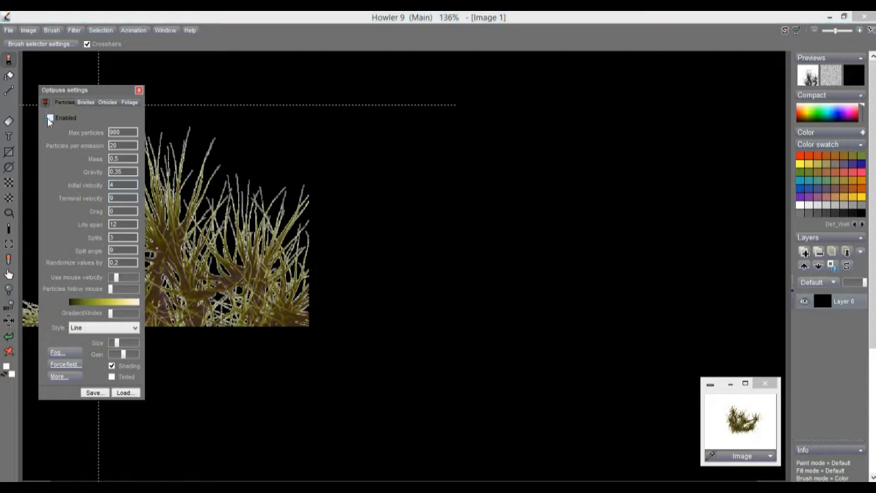
Step: Enable the Optipuss particles and set their Style to Line + alpha
{"action": "left_click", "coordinate": [49, 118]}
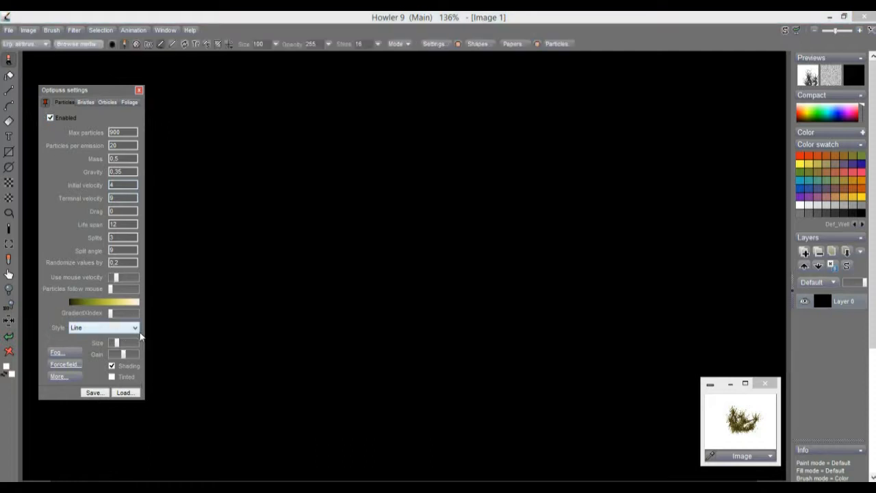
{"action": "left_click_drag", "start_coordinate": [88, 90], "coordinate": [93, 72]}
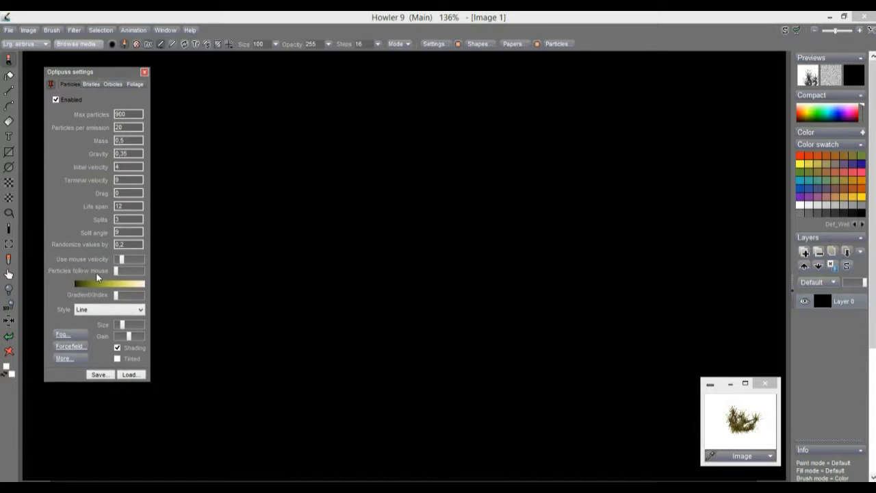
{"action": "left_click", "coordinate": [82, 311]}
{"action": "left_click", "coordinate": [83, 310]}
{"action": "left_click", "coordinate": [81, 312]}
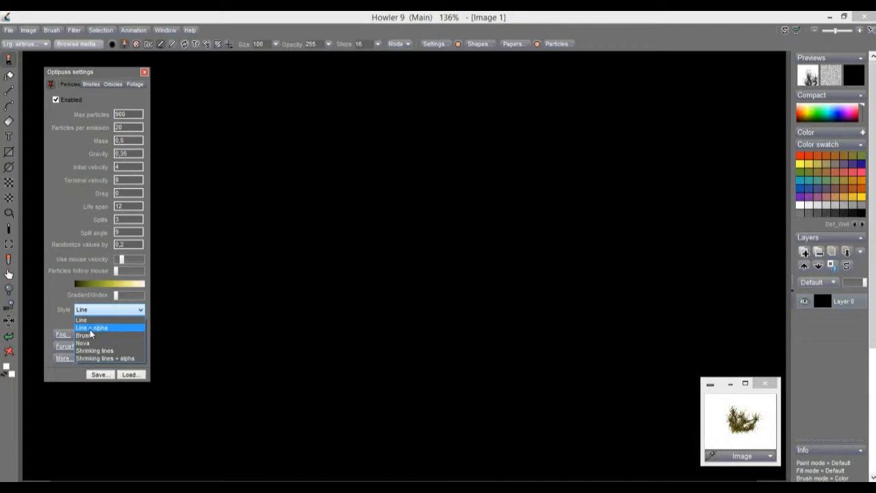
{"action": "left_click", "coordinate": [90, 328]}
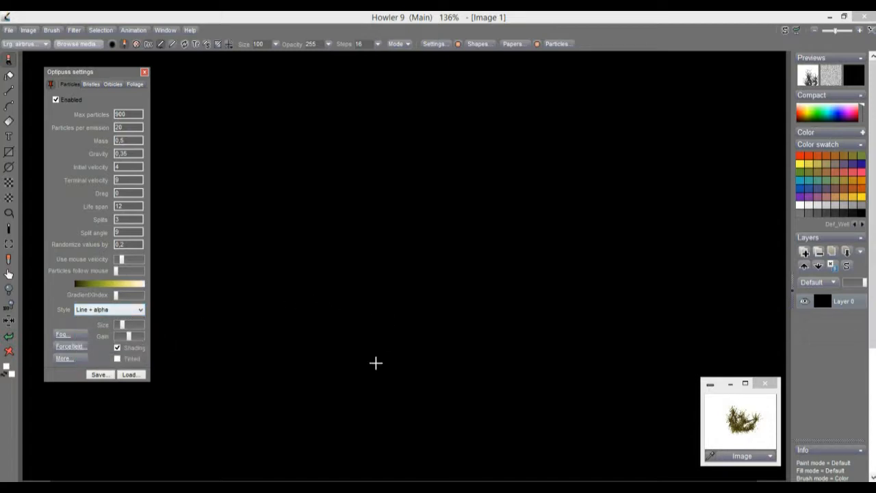
Step: Paint a test grass stroke, clear it, and paint another diagonal grass stroke across the canvas, inspecting its blades up close
{"action": "mouse_move", "coordinate": [373, 325]}
{"action": "left_mouse_down"}
{"action": "mouse_move", "coordinate": [375, 298]}
{"action": "mouse_move", "coordinate": [475, 251]}
{"action": "mouse_move", "coordinate": [493, 258]}
{"action": "mouse_move", "coordinate": [424, 256]}
{"action": "mouse_move", "coordinate": [431, 331]}
{"action": "mouse_move", "coordinate": [395, 387]}
{"action": "mouse_move", "coordinate": [295, 335]}
{"action": "mouse_move", "coordinate": [442, 254]}
{"action": "mouse_move", "coordinate": [559, 244]}
{"action": "mouse_move", "coordinate": [340, 250]}
{"action": "mouse_move", "coordinate": [335, 301]}
{"action": "mouse_move", "coordinate": [305, 377]}
{"action": "mouse_move", "coordinate": [299, 324]}
{"action": "left_mouse_up"}
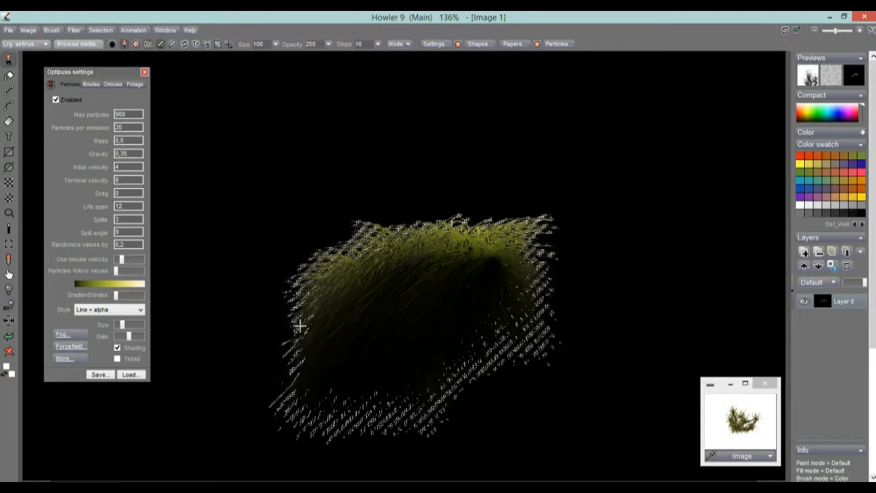
{"action": "left_click", "coordinate": [9, 351]}
{"action": "left_click_drag", "start_coordinate": [373, 216], "coordinate": [557, 326]}
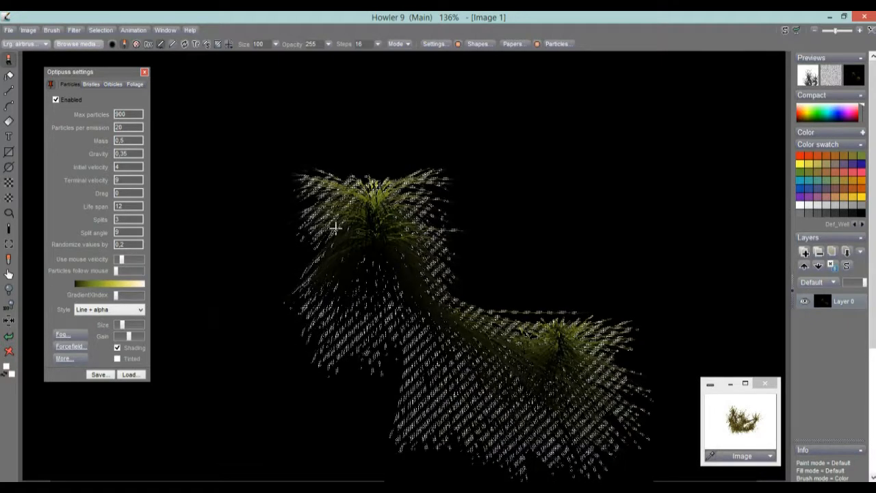
{"action": "scroll", "coordinate": [330, 230], "scroll_direction": "up", "scroll_amount": 5}
{"action": "left_click_drag", "start_coordinate": [465, 226], "coordinate": [374, 267]}
{"action": "scroll", "coordinate": [422, 199], "scroll_direction": "up", "scroll_amount": 3}
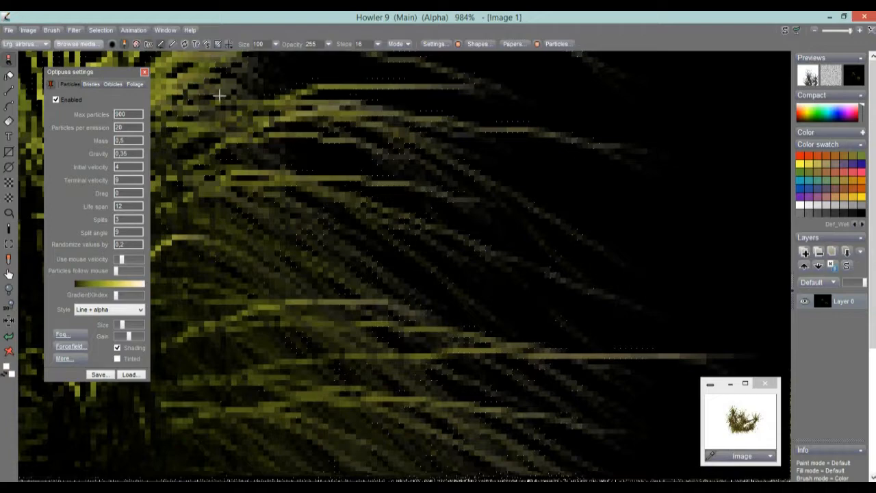
{"action": "scroll", "coordinate": [585, 333], "scroll_direction": "down", "scroll_amount": 9}
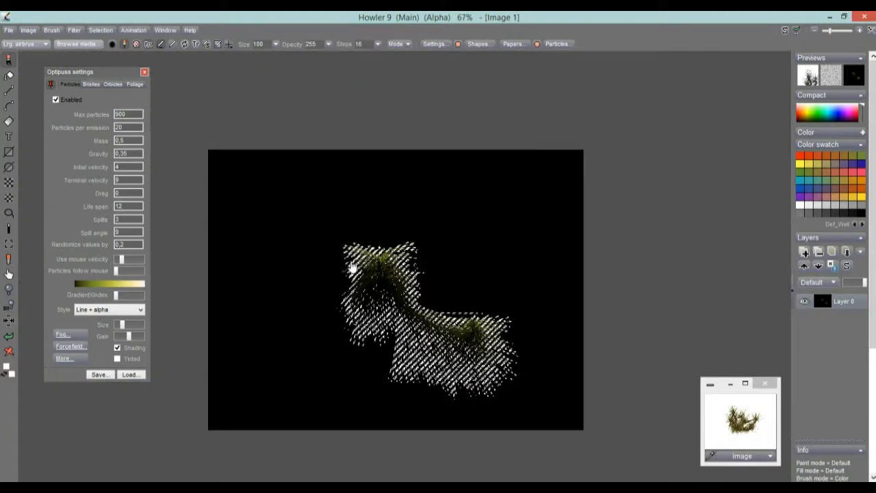
{"action": "scroll", "coordinate": [382, 265], "scroll_direction": "up", "scroll_amount": 5}
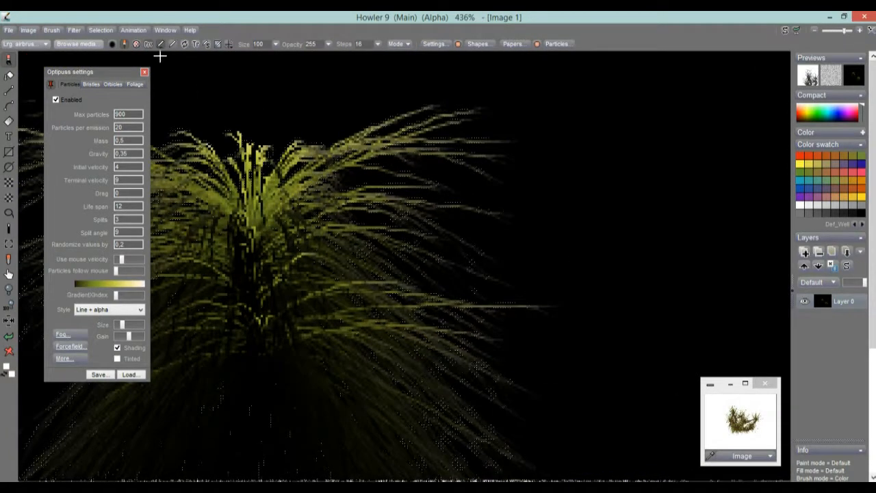
Step: Turn off Show marching ants and turn on Overlay alpha to check the alpha along the painted blades
{"action": "left_click", "coordinate": [100, 29]}
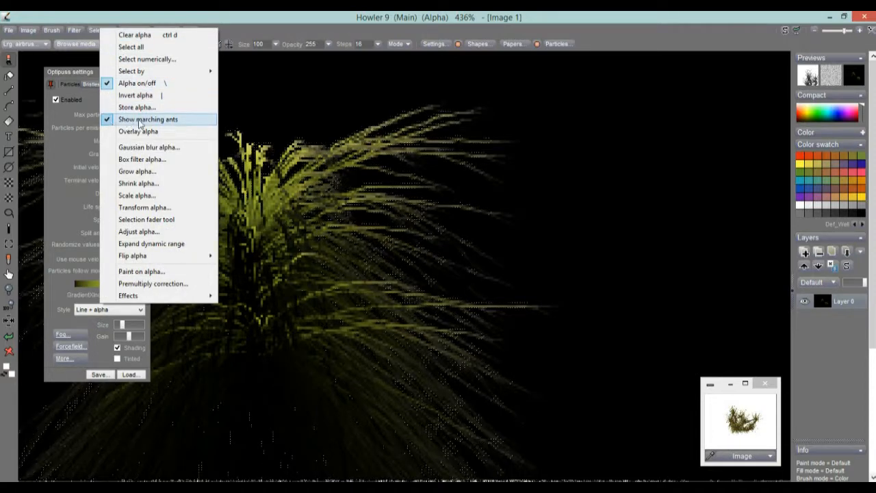
{"action": "left_click", "coordinate": [113, 119]}
{"action": "left_click", "coordinate": [104, 28]}
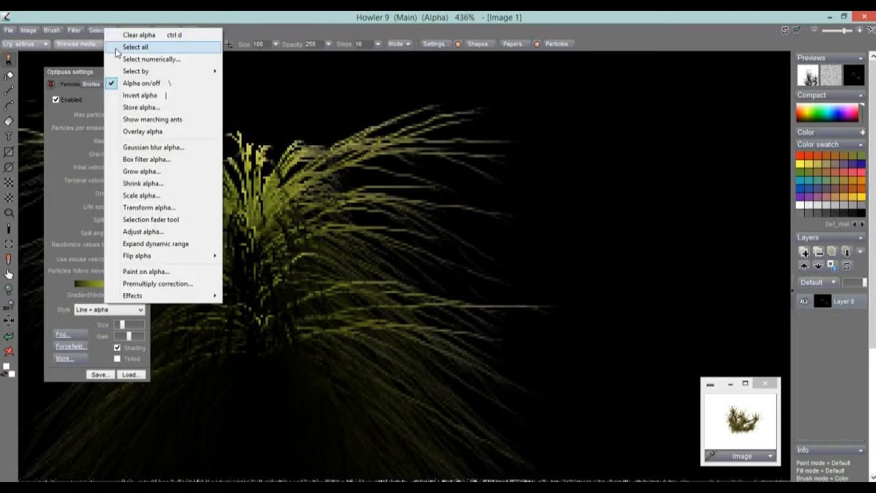
{"action": "left_click", "coordinate": [147, 131]}
{"action": "scroll", "coordinate": [411, 206], "scroll_direction": "down", "scroll_amount": 4}
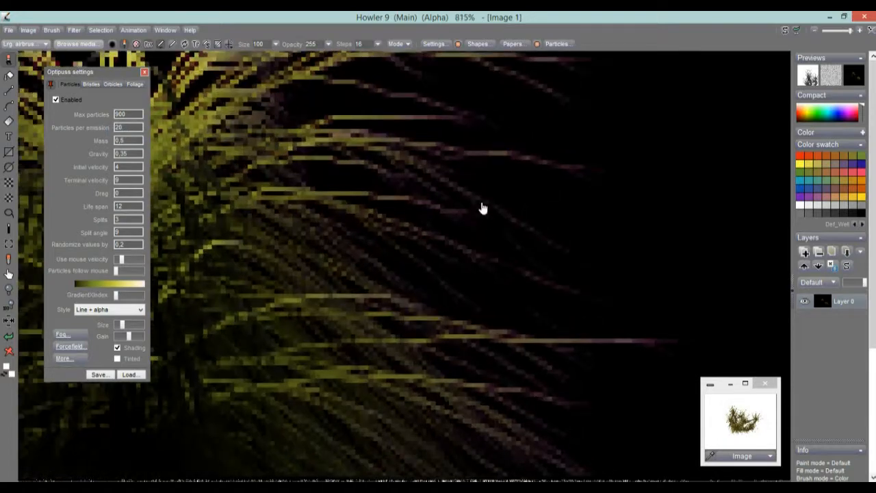
{"action": "scroll", "coordinate": [321, 207], "scroll_direction": "up", "scroll_amount": 2}
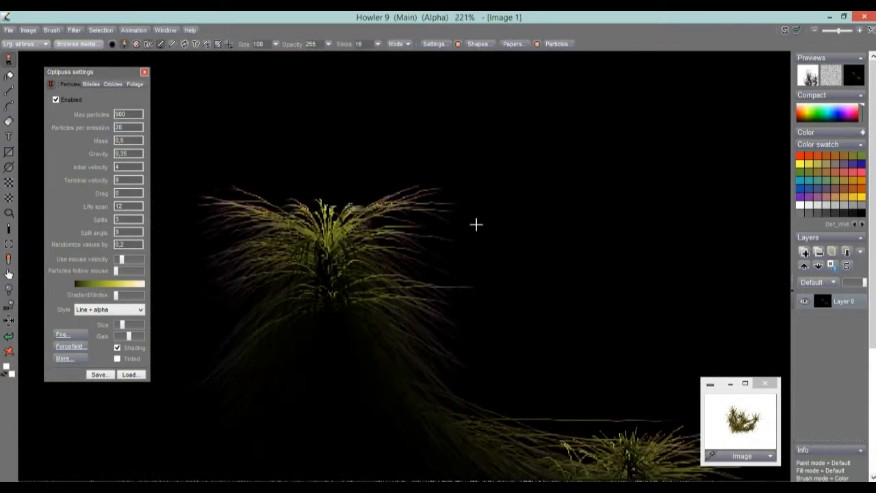
{"action": "mouse_move", "coordinate": [365, 277]}
{"action": "left_mouse_down"}
{"action": "mouse_move", "coordinate": [415, 251]}
{"action": "mouse_move", "coordinate": [323, 162]}
{"action": "left_mouse_up"}
{"action": "mouse_move", "coordinate": [493, 297]}
{"action": "left_mouse_down"}
{"action": "mouse_move", "coordinate": [395, 194]}
{"action": "mouse_move", "coordinate": [499, 256]}
{"action": "mouse_move", "coordinate": [593, 336]}
{"action": "left_mouse_up"}
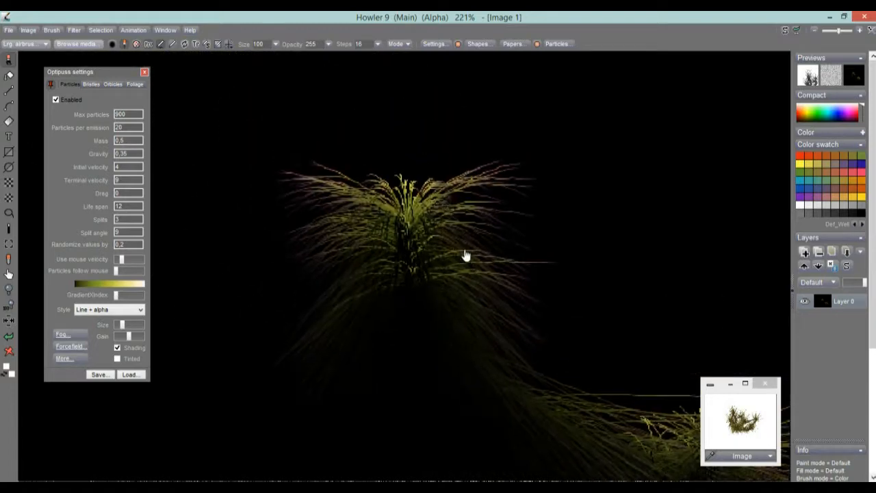
Step: Load the WinterBranches.opt preset into the Optipuss particle settings
{"action": "left_click", "coordinate": [130, 377]}
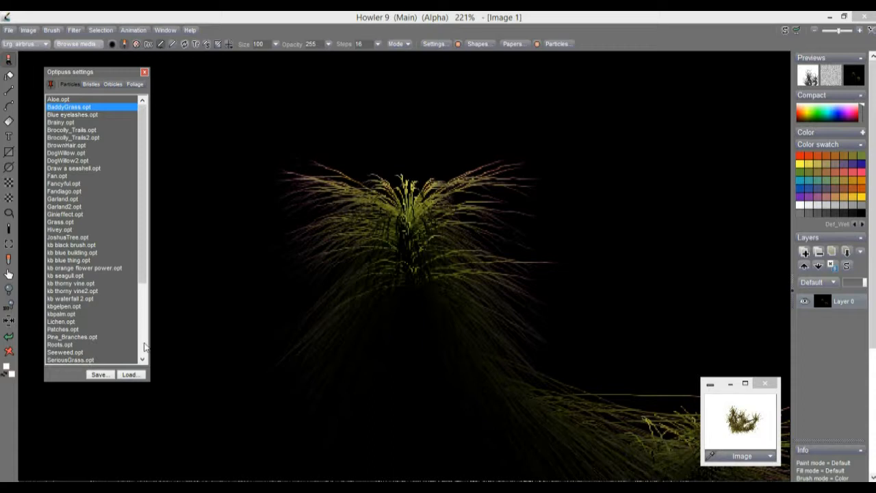
{"action": "left_click", "coordinate": [145, 346]}
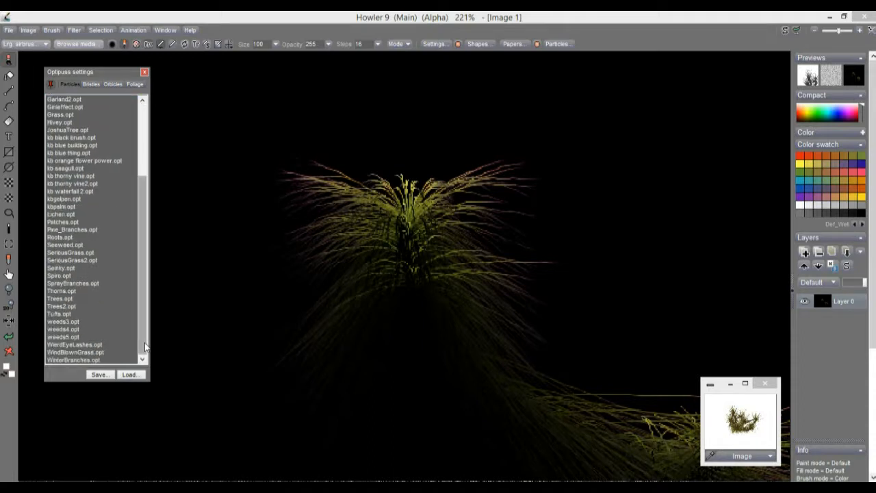
{"action": "double_click", "coordinate": [72, 361]}
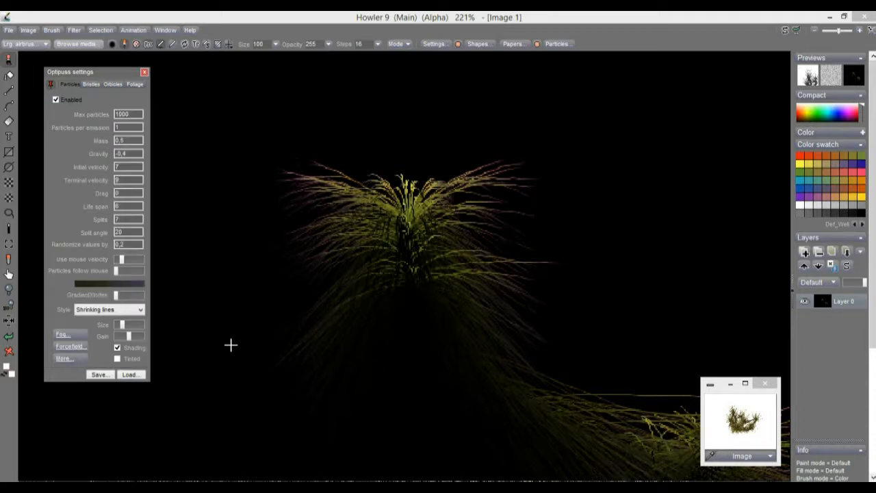
Step: Clear the canvas to white and paint a dense cluster of winter branches with the Shrinking lines particle style, inspecting the twigs up close
{"action": "left_click_drag", "start_coordinate": [341, 295], "coordinate": [352, 306]}
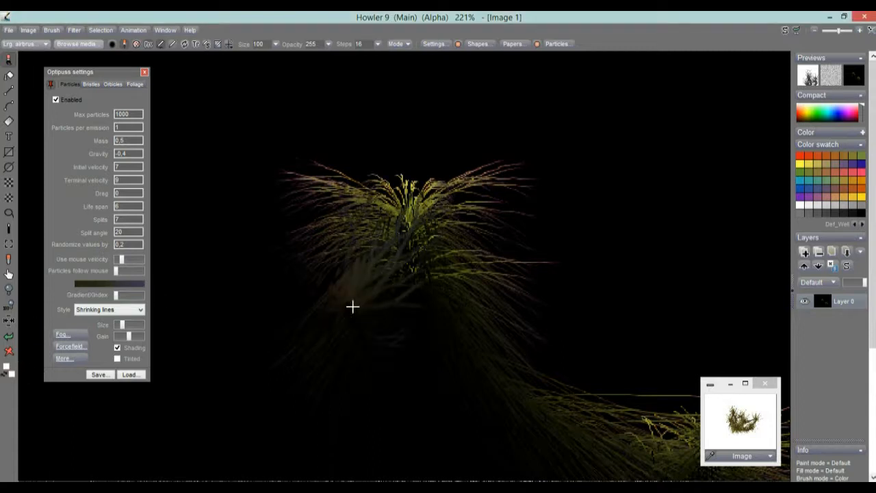
{"action": "left_click", "coordinate": [11, 351]}
{"action": "left_click", "coordinate": [361, 336]}
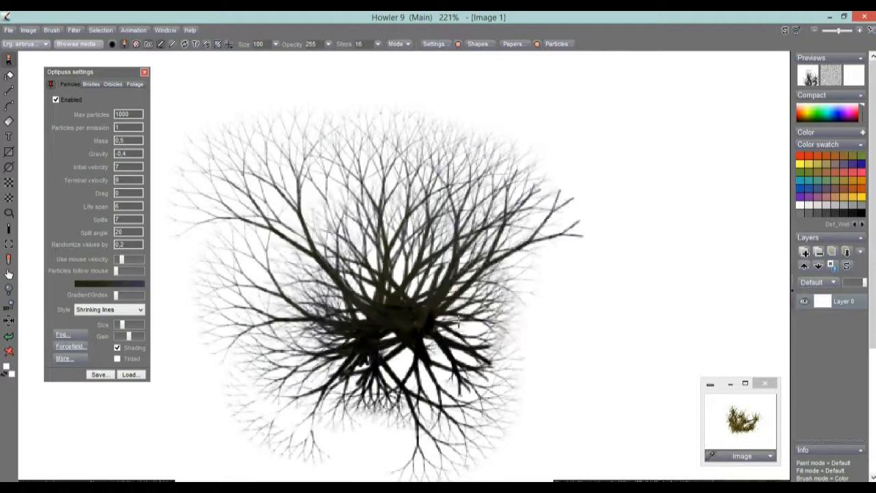
{"action": "left_click_drag", "start_coordinate": [459, 322], "coordinate": [474, 322]}
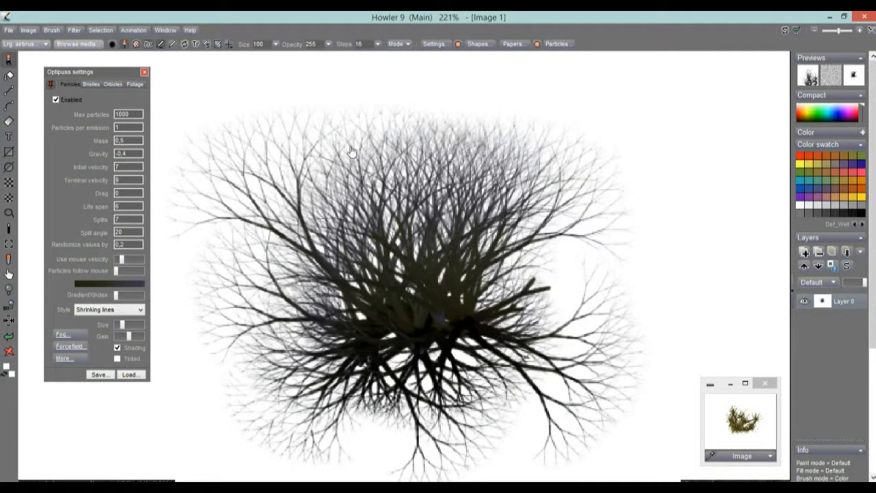
{"action": "scroll", "coordinate": [349, 151], "scroll_direction": "up", "scroll_amount": 5}
{"action": "scroll", "coordinate": [455, 224], "scroll_direction": "down", "scroll_amount": 5}
{"action": "scroll", "coordinate": [431, 181], "scroll_direction": "down", "scroll_amount": 2}
{"action": "scroll", "coordinate": [468, 234], "scroll_direction": "down", "scroll_amount": 3}
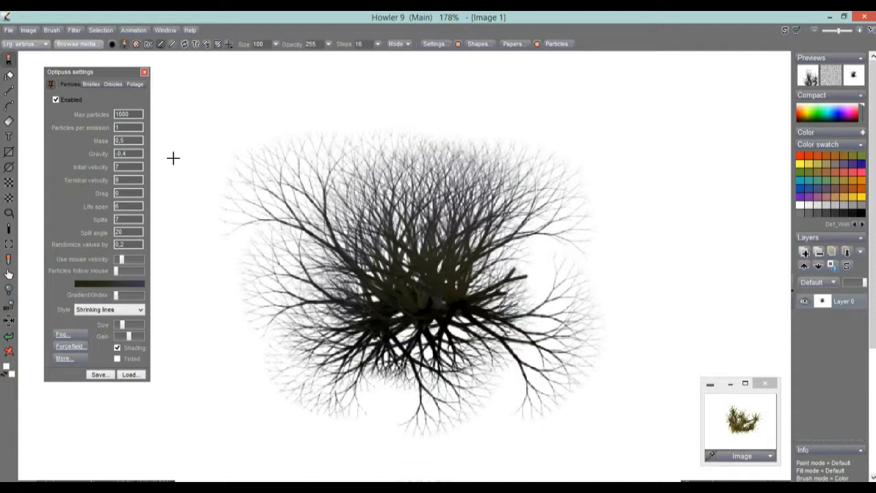
Step: Disable the Optipuss particles and pick up the whole painted branch cluster as a custom brush with the brush selector
{"action": "left_click", "coordinate": [56, 99]}
{"action": "left_click", "coordinate": [9, 243]}
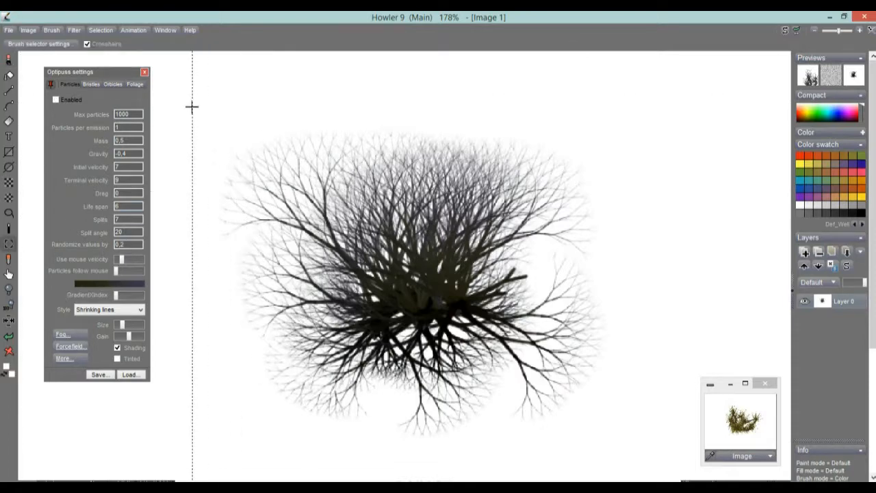
{"action": "left_click_drag", "start_coordinate": [201, 122], "coordinate": [626, 445]}
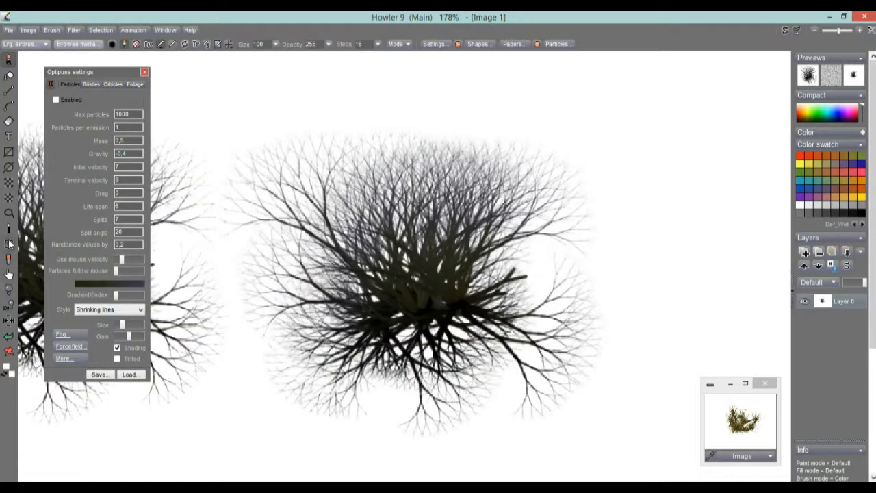
Step: Raise the Low clip and High pass values in the brush selector settings to tighten the key around the branches
{"action": "left_click", "coordinate": [9, 245]}
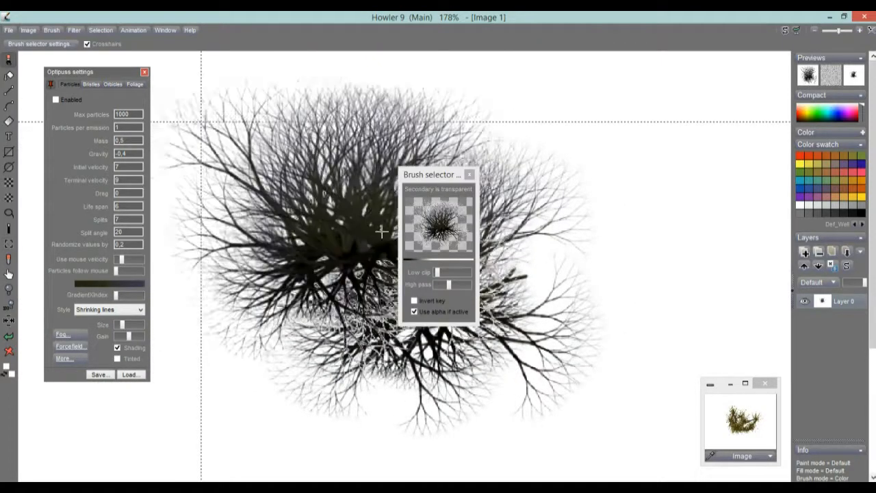
{"action": "mouse_move", "coordinate": [447, 285]}
{"action": "left_mouse_down"}
{"action": "mouse_move", "coordinate": [463, 286]}
{"action": "mouse_move", "coordinate": [457, 276]}
{"action": "left_mouse_up"}
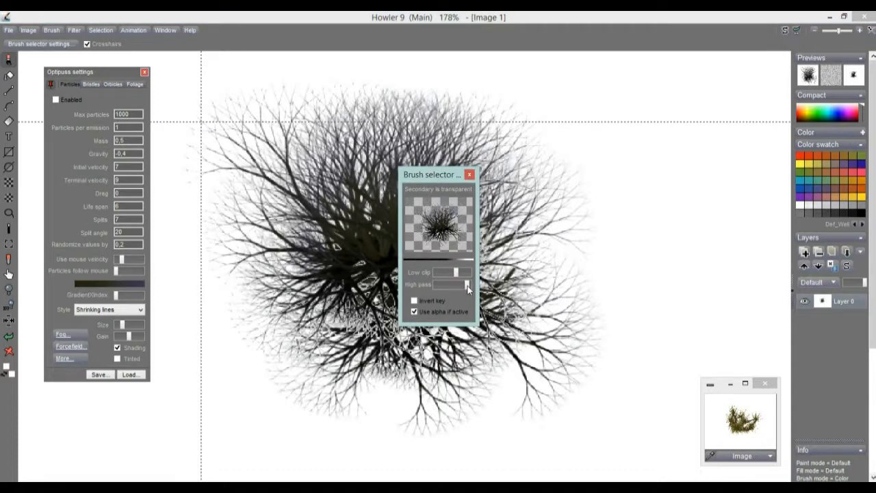
{"action": "left_click_drag", "start_coordinate": [456, 273], "coordinate": [459, 274]}
{"action": "left_click", "coordinate": [468, 176]}
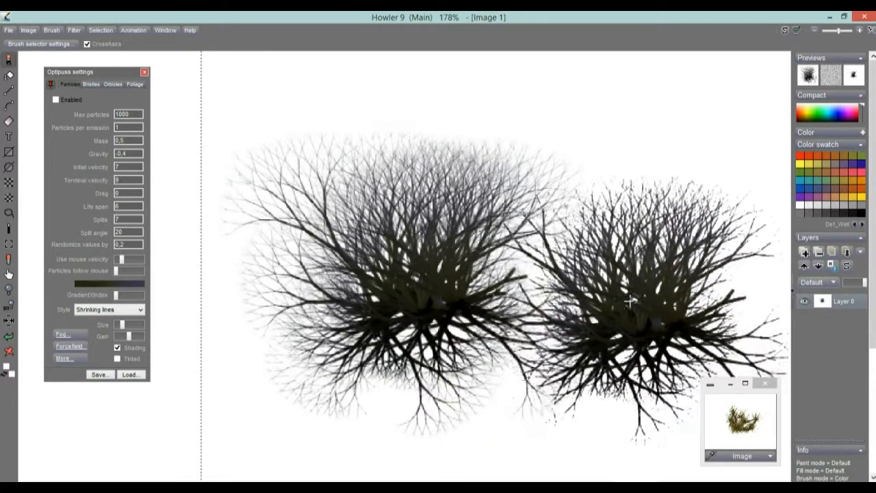
Step: Stamp the keyed branch brush over the canvas, add a stamp in the secondary color, and inspect its edges up close
{"action": "mouse_move", "coordinate": [555, 302]}
{"action": "left_mouse_down"}
{"action": "mouse_move", "coordinate": [401, 254]}
{"action": "mouse_move", "coordinate": [297, 362]}
{"action": "mouse_move", "coordinate": [499, 344]}
{"action": "mouse_move", "coordinate": [522, 317]}
{"action": "left_mouse_up"}
{"action": "right_click", "coordinate": [378, 241]}
{"action": "scroll", "coordinate": [377, 241], "scroll_direction": "up", "scroll_amount": 4}
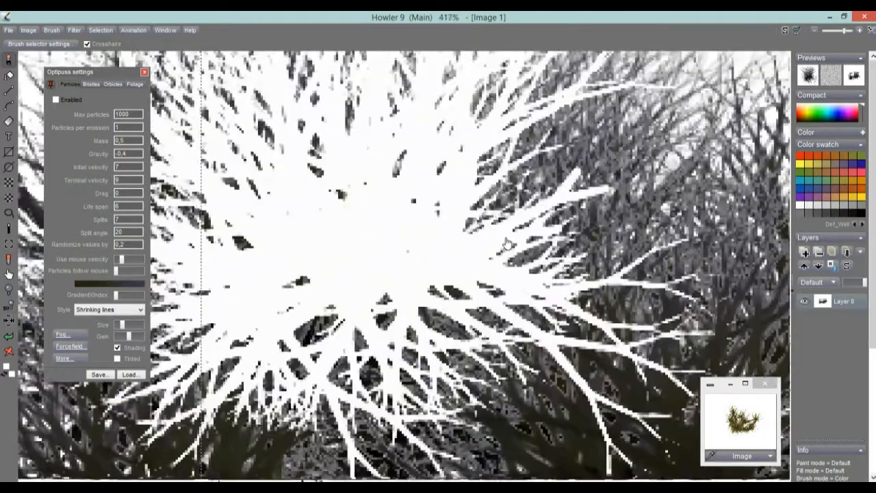
{"action": "scroll", "coordinate": [401, 288], "scroll_direction": "down", "scroll_amount": 5}
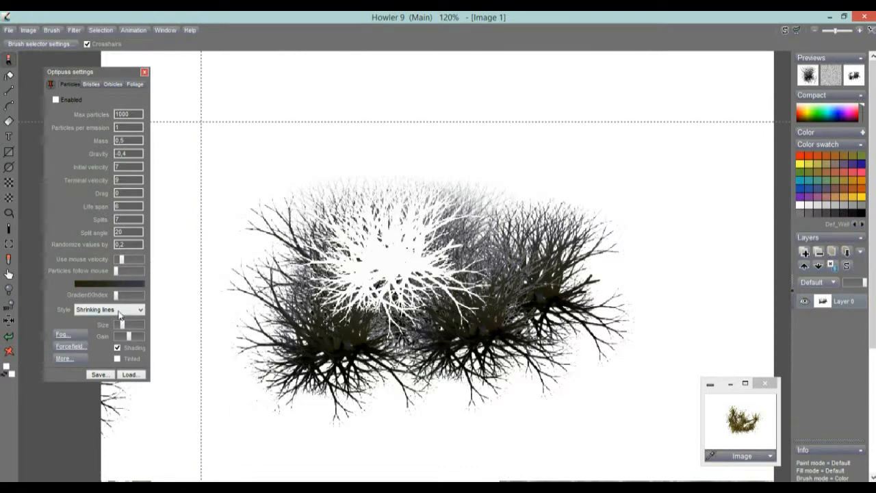
Step: Set the particle Style to Shrinking lines + alpha, clear the canvas, enable the particles, and paint a new cluster of branches
{"action": "left_click", "coordinate": [83, 312]}
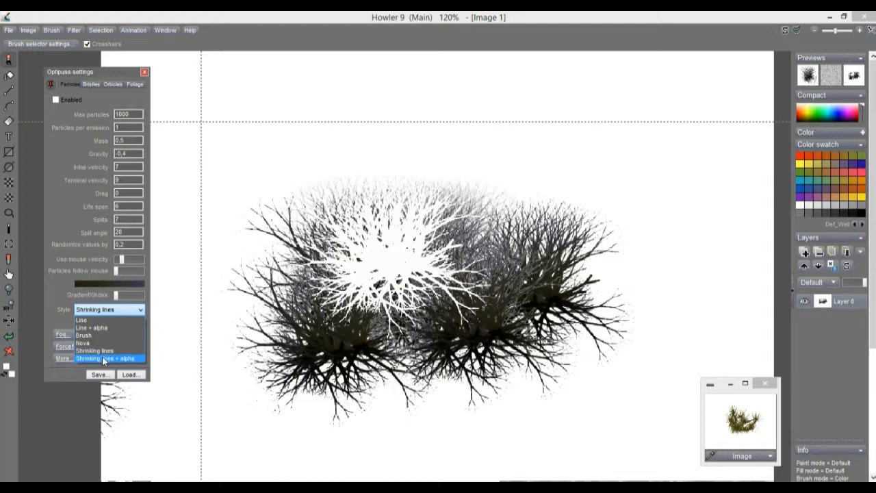
{"action": "left_click", "coordinate": [108, 359]}
{"action": "left_click", "coordinate": [8, 351]}
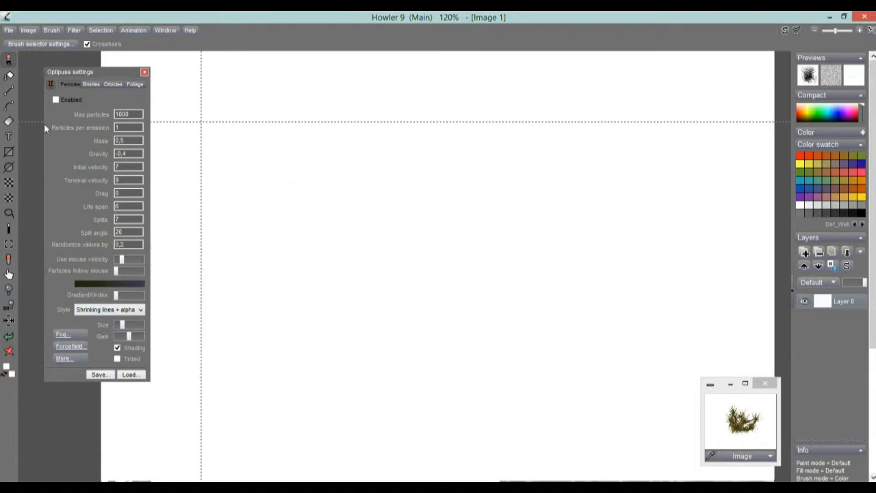
{"action": "left_click", "coordinate": [55, 100]}
{"action": "mouse_move", "coordinate": [426, 325]}
{"action": "left_mouse_down"}
{"action": "mouse_move", "coordinate": [479, 279]}
{"action": "mouse_move", "coordinate": [411, 361]}
{"action": "left_mouse_up"}
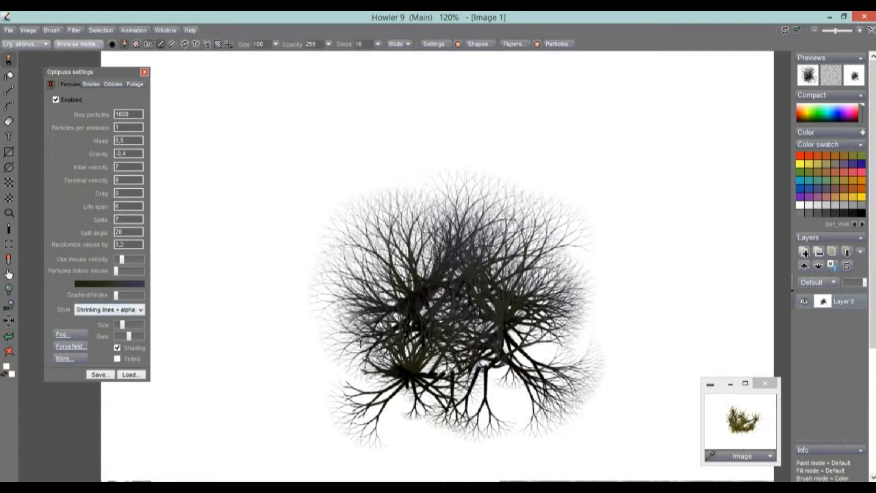
Step: Toggle Show marching ants on and off while checking the alpha overlay around the painted branches
{"action": "left_click", "coordinate": [101, 30]}
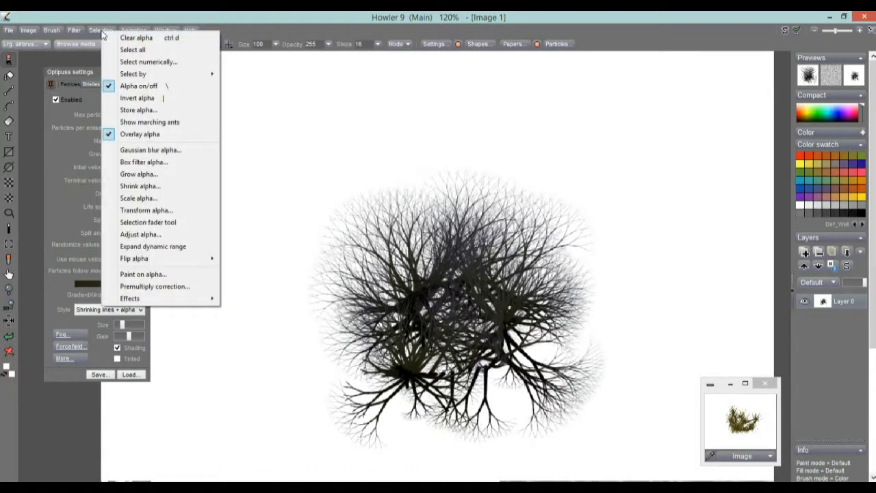
{"action": "left_click", "coordinate": [128, 122]}
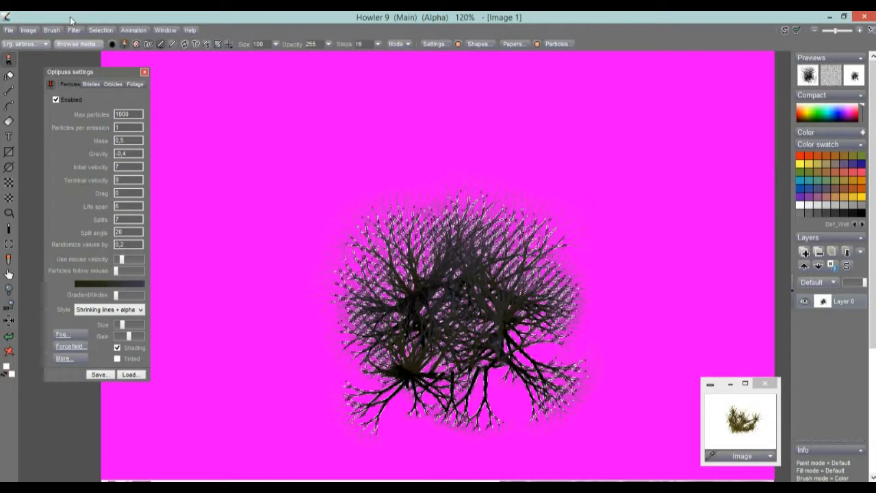
{"action": "left_click", "coordinate": [96, 30]}
{"action": "left_click", "coordinate": [128, 121]}
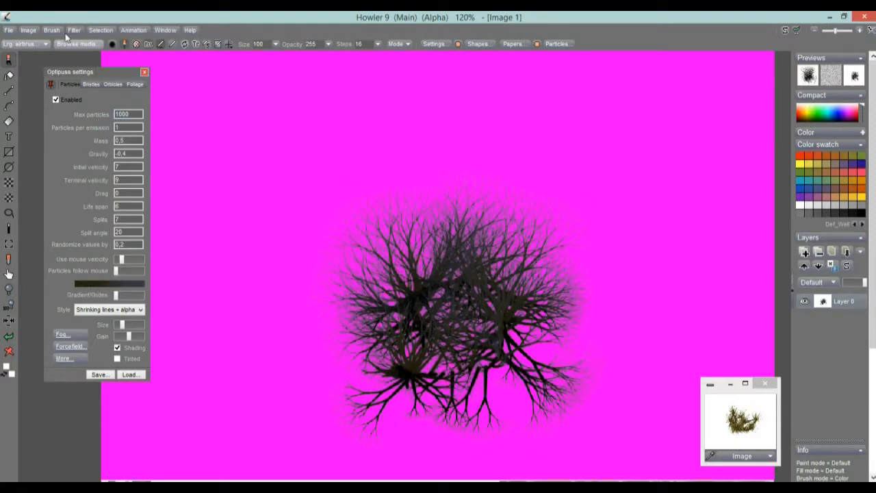
Step: Turn off Overlay alpha and turn on Show marching ants for the painted branches
{"action": "left_click", "coordinate": [101, 29]}
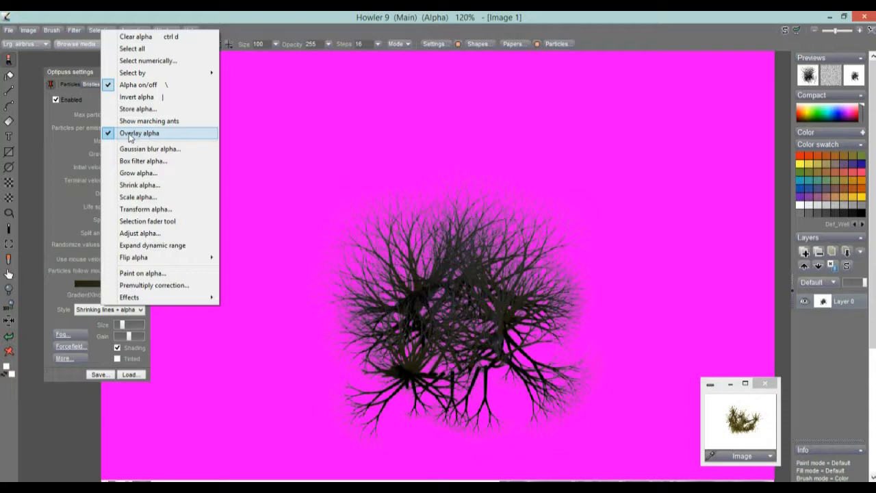
{"action": "left_click", "coordinate": [110, 137]}
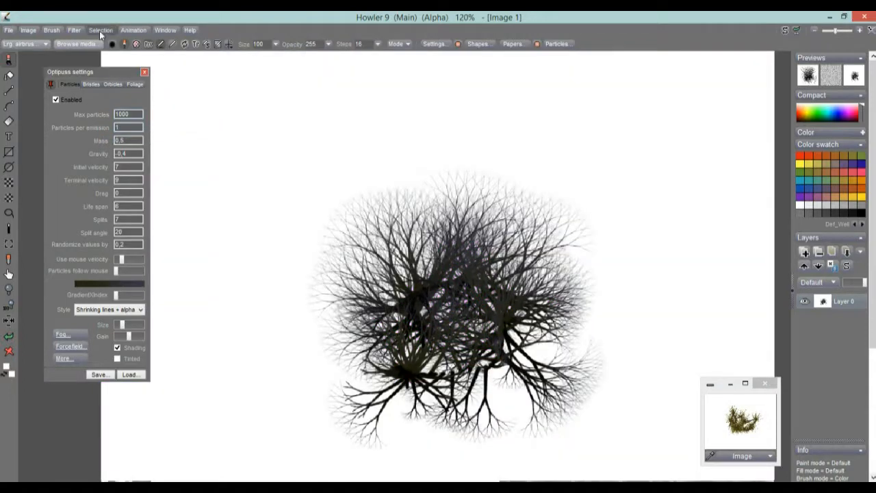
{"action": "left_click", "coordinate": [100, 30]}
{"action": "left_click", "coordinate": [140, 123]}
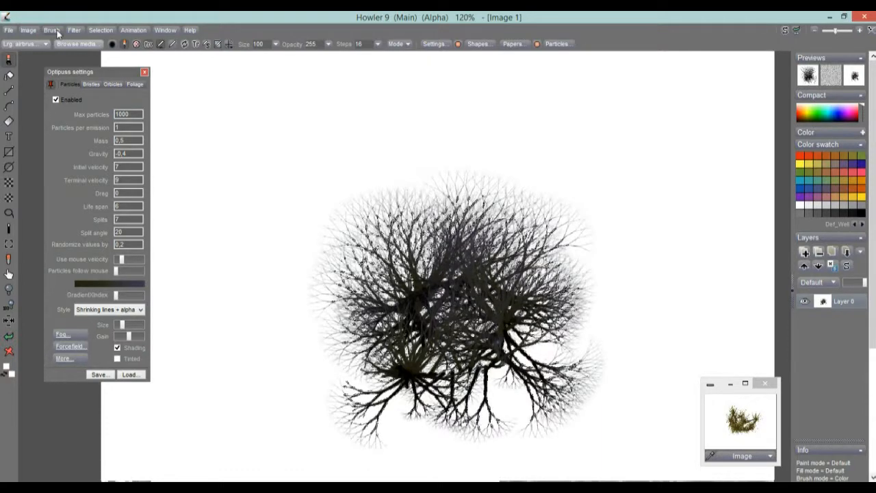
Step: Use the alpha-selected branches as the brush and disable the Optipuss particles to preview it over the canvas
{"action": "left_click", "coordinate": [55, 31]}
{"action": "left_click", "coordinate": [86, 38]}
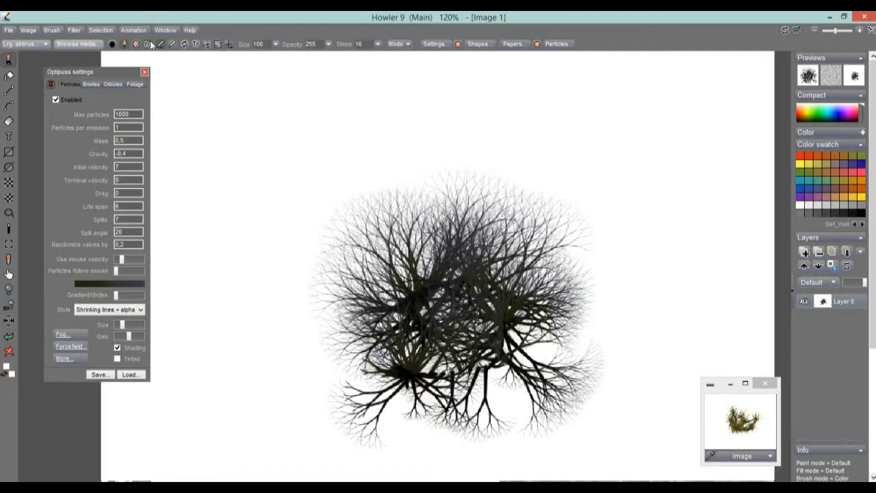
{"action": "mouse_move", "coordinate": [337, 291]}
{"action": "left_mouse_down"}
{"action": "mouse_move", "coordinate": [459, 293]}
{"action": "mouse_move", "coordinate": [369, 306]}
{"action": "left_mouse_up"}
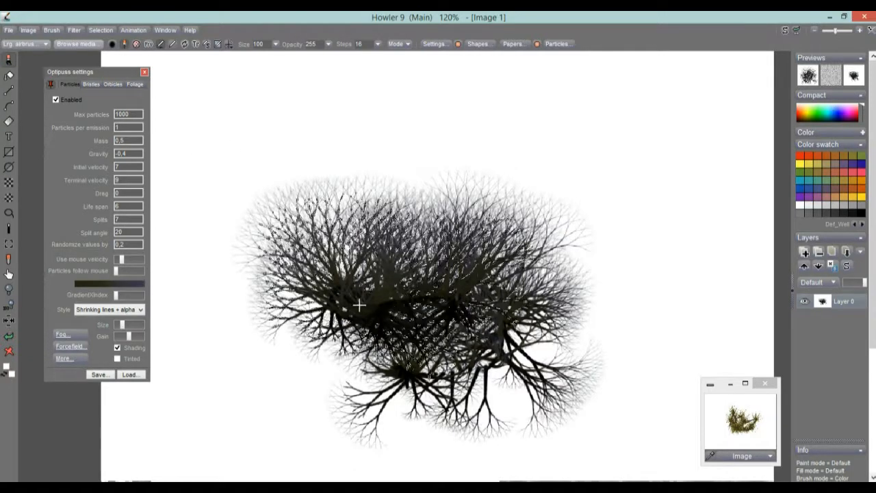
{"action": "left_click", "coordinate": [56, 100]}
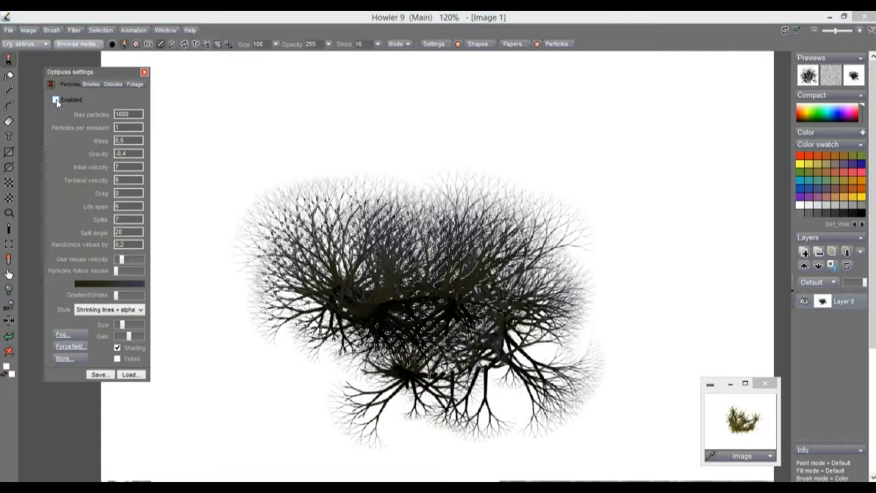
{"action": "left_click", "coordinate": [149, 45]}
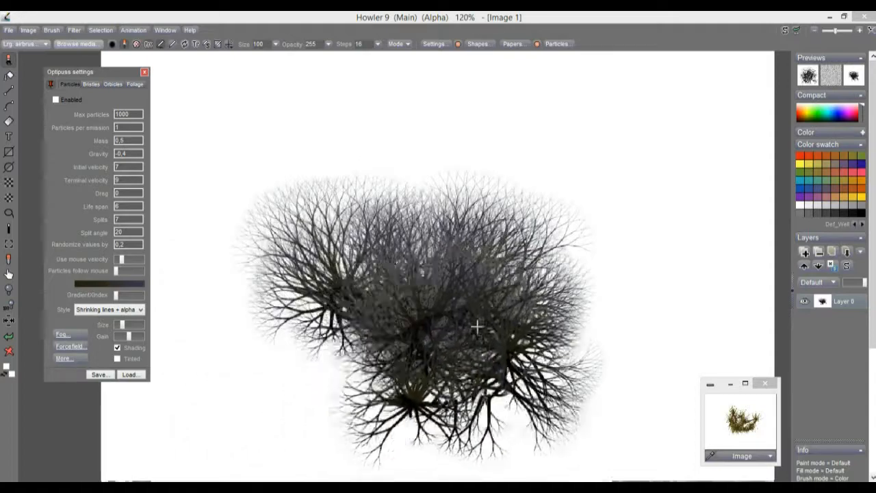
Step: Set the secondary color to near-black and clear the canvas with it to preview the branch brush on a dark background
{"action": "left_click", "coordinate": [13, 376]}
{"action": "left_click", "coordinate": [365, 186]}
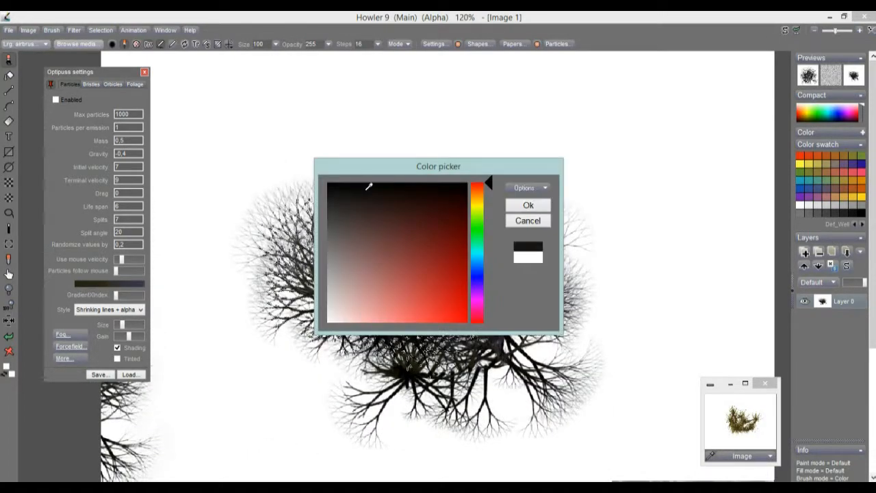
{"action": "left_click", "coordinate": [524, 204]}
{"action": "left_click", "coordinate": [11, 351]}
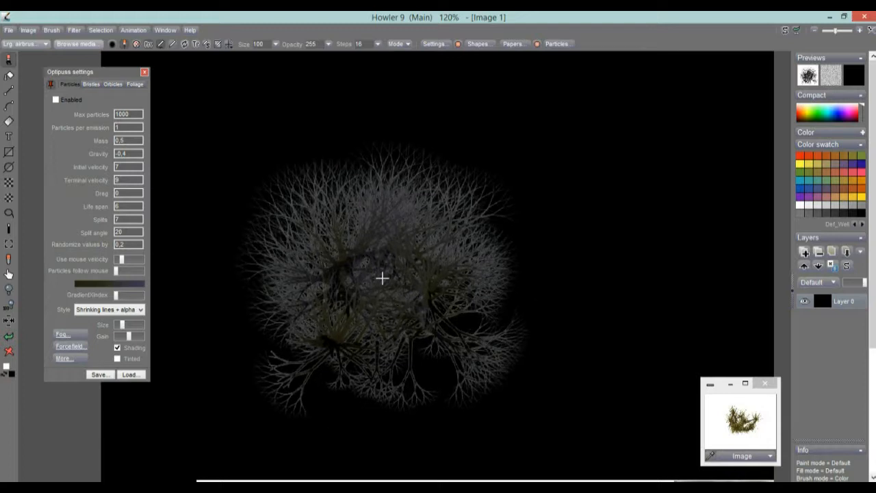
Step: Apply premultiply correction to the branch brush with a White background color and inspect its edges against the dark canvas
{"action": "left_click", "coordinate": [52, 30]}
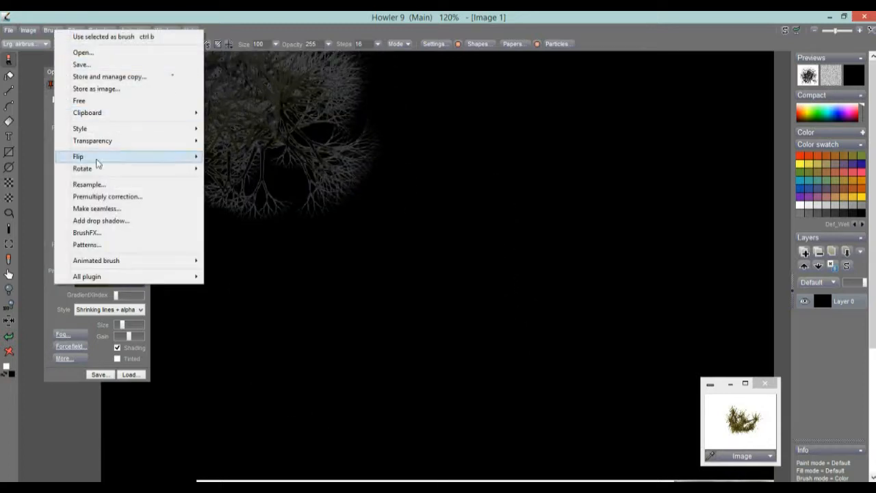
{"action": "left_click", "coordinate": [117, 196]}
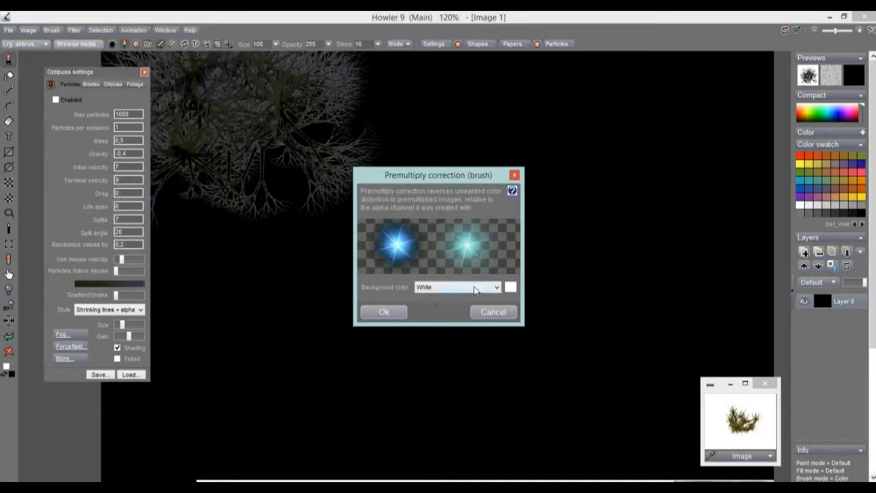
{"action": "left_click", "coordinate": [425, 306]}
{"action": "left_click", "coordinate": [396, 314]}
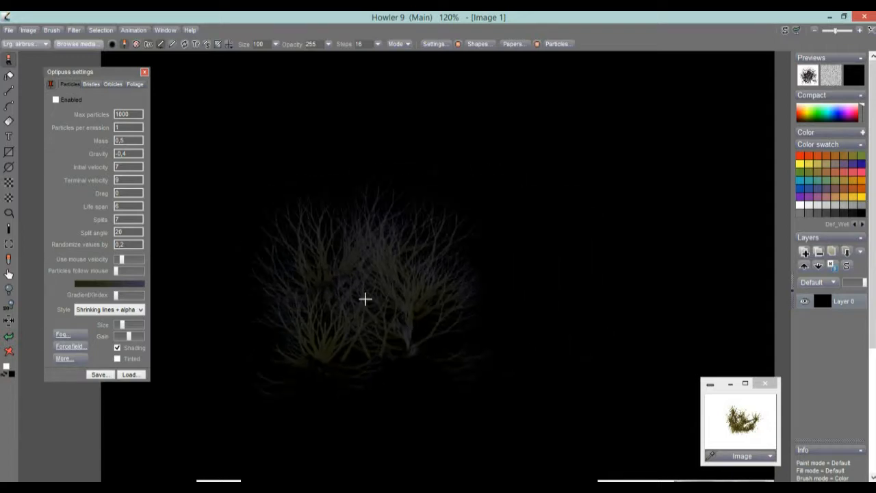
{"action": "key", "text": "space"}
{"action": "left_click_drag", "start_coordinate": [372, 299], "coordinate": [456, 297]}
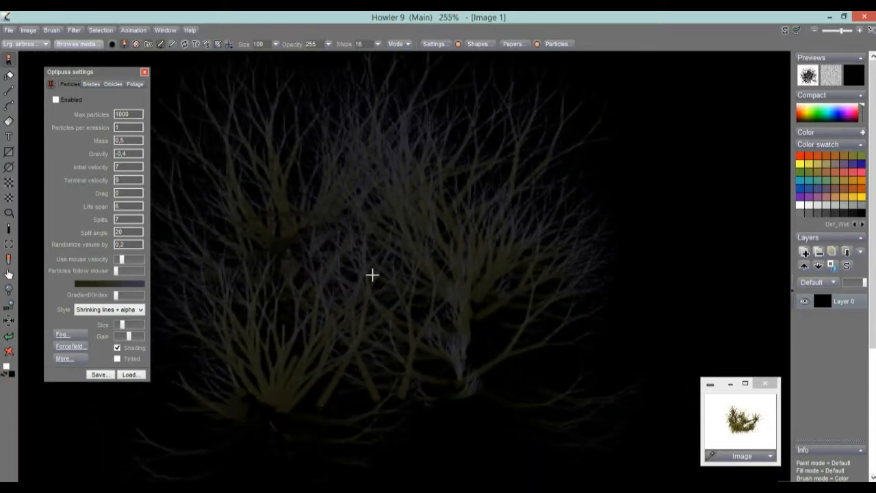
{"action": "key", "text": "space"}
{"action": "mouse_move", "coordinate": [454, 283]}
{"action": "left_mouse_down"}
{"action": "mouse_move", "coordinate": [345, 303]}
{"action": "mouse_move", "coordinate": [367, 295]}
{"action": "left_mouse_up"}
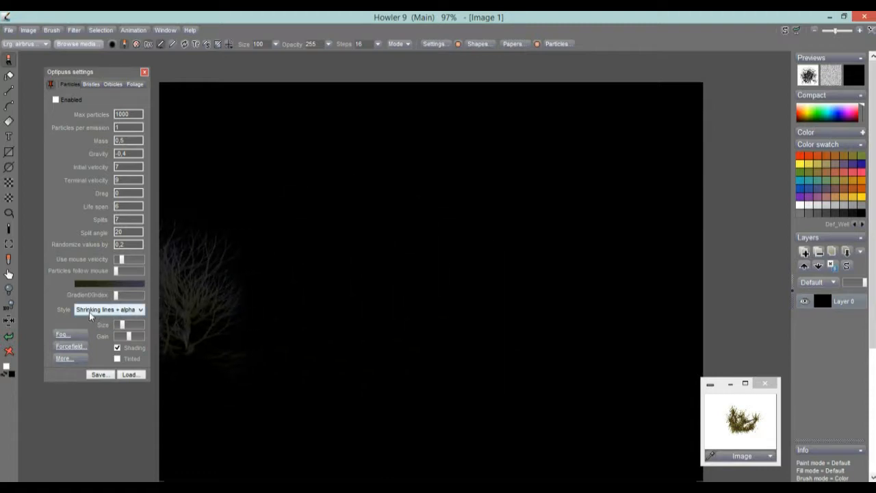
Step: Set the particle Style to Line, enable the particles, paint test branches on black, then clear to white and paint thin branches there
{"action": "left_click", "coordinate": [126, 310]}
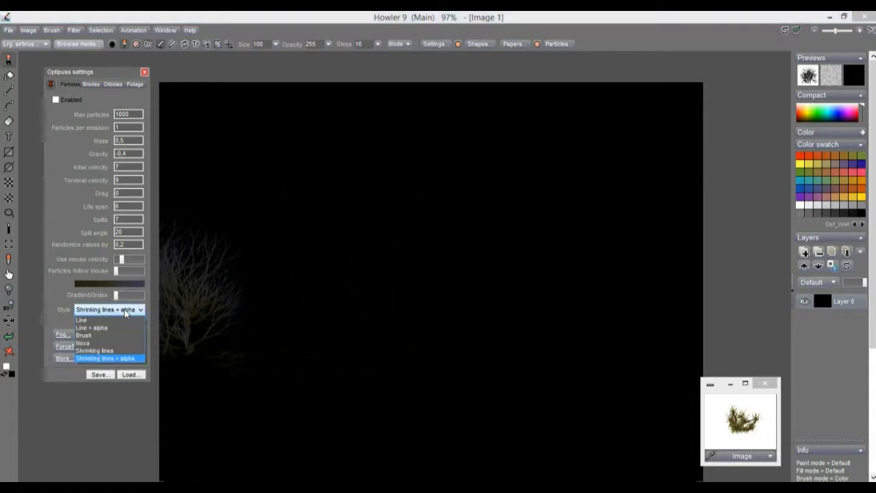
{"action": "left_click", "coordinate": [100, 319]}
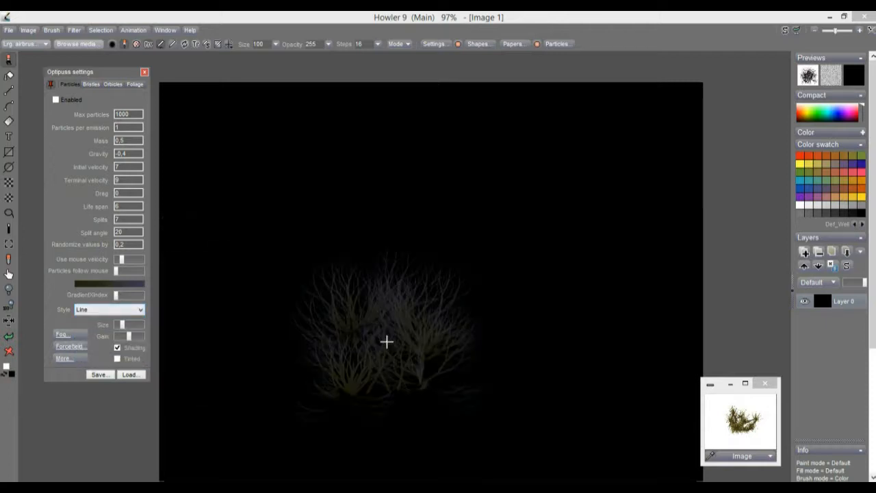
{"action": "left_click", "coordinate": [57, 99]}
{"action": "left_click_drag", "start_coordinate": [375, 333], "coordinate": [467, 328]}
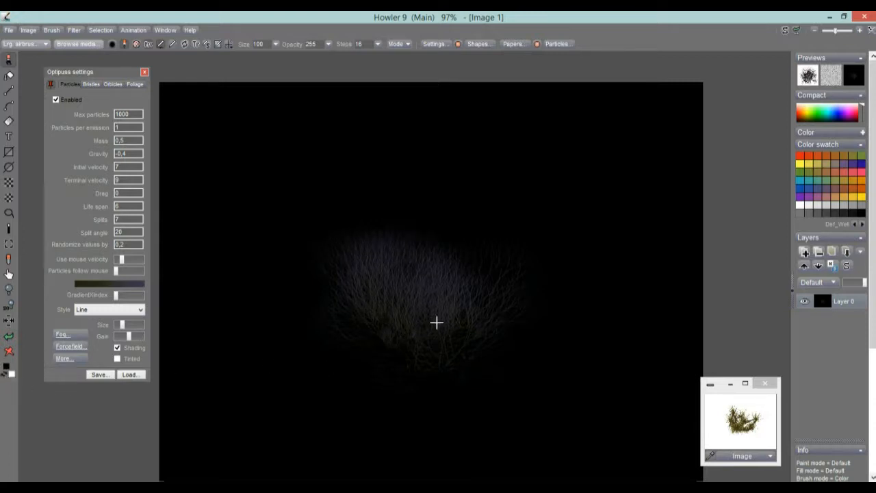
{"action": "left_click", "coordinate": [9, 352]}
{"action": "mouse_move", "coordinate": [469, 379]}
{"action": "left_mouse_down"}
{"action": "mouse_move", "coordinate": [416, 351]}
{"action": "mouse_move", "coordinate": [445, 387]}
{"action": "left_mouse_up"}
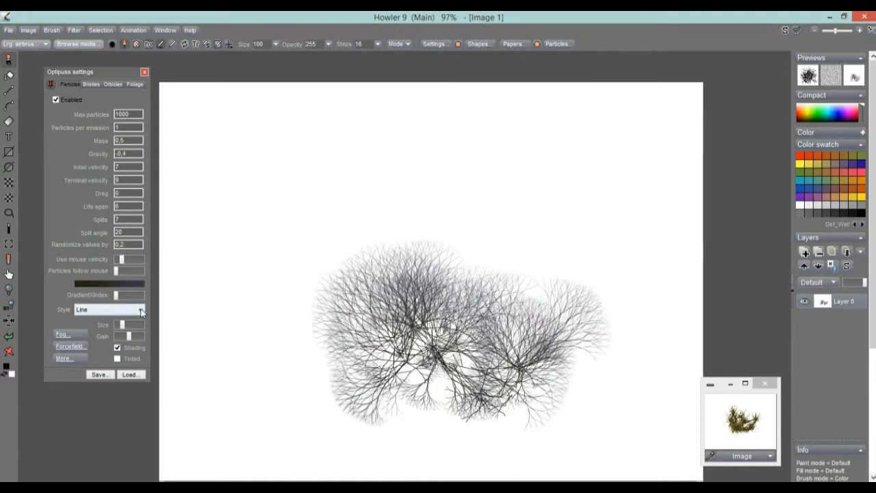
Step: Set the particle Style to Shrinking lines with a larger Size and paint thick, tapering test branches on the canvas
{"action": "left_click", "coordinate": [141, 310]}
{"action": "left_click", "coordinate": [85, 347]}
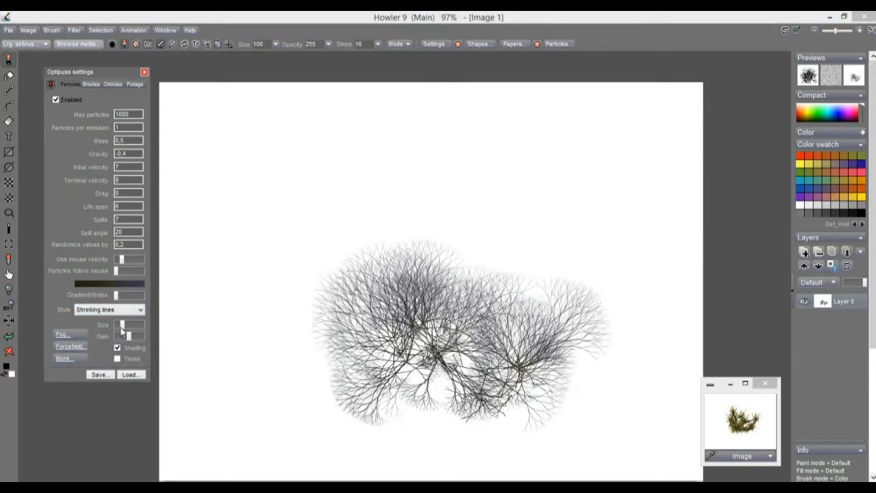
{"action": "left_click_drag", "start_coordinate": [390, 370], "coordinate": [401, 372]}
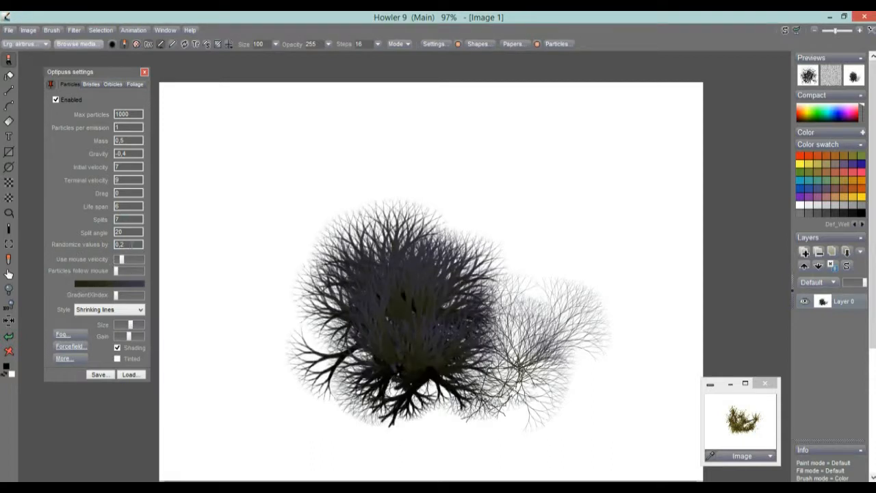
Step: Set Randomize values by to 1 and paint another branch stroke diagonally across the canvas
{"action": "left_click_drag", "start_coordinate": [132, 244], "coordinate": [80, 259]}
{"action": "type", "text": "1"}
{"action": "mouse_move", "coordinate": [359, 342]}
{"action": "left_mouse_down"}
{"action": "mouse_move", "coordinate": [529, 247]}
{"action": "mouse_move", "coordinate": [441, 298]}
{"action": "left_mouse_up"}
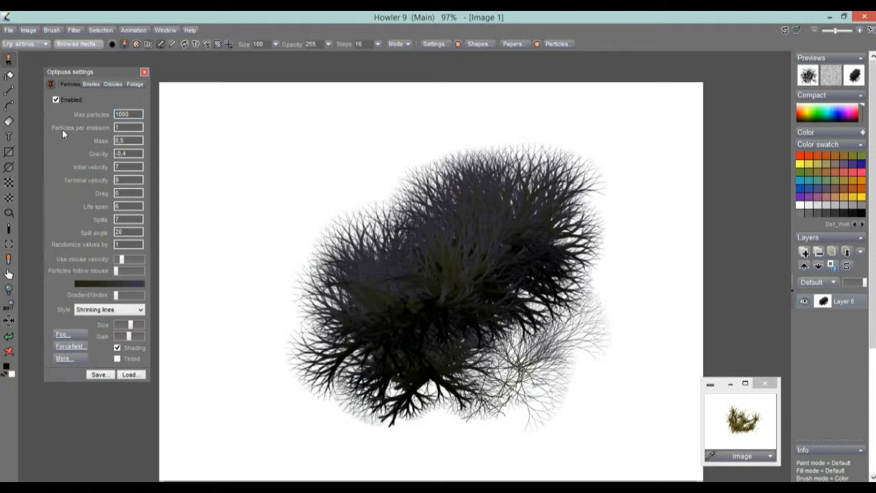
Step: Set Particles per emission to 2, Initial velocity to 9 and Terminal velocity to 12, testing them with branch strokes
{"action": "double_click", "coordinate": [117, 127]}
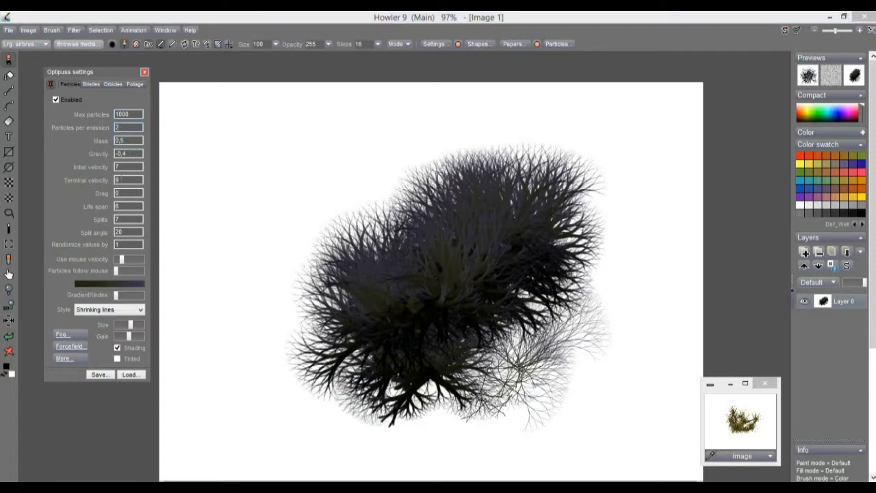
{"action": "type", "text": "9"}
{"action": "type", "text": "12"}
{"action": "left_click_drag", "start_coordinate": [440, 303], "coordinate": [215, 385]}
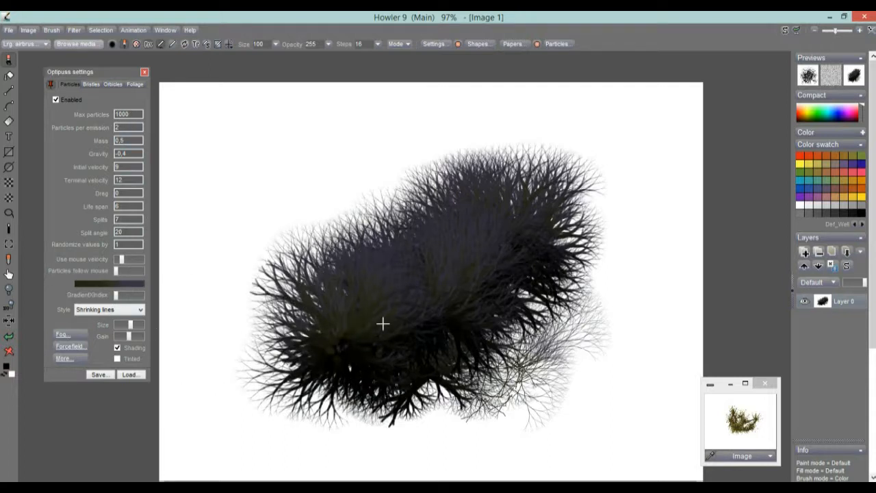
{"action": "left_click_drag", "start_coordinate": [451, 299], "coordinate": [360, 342]}
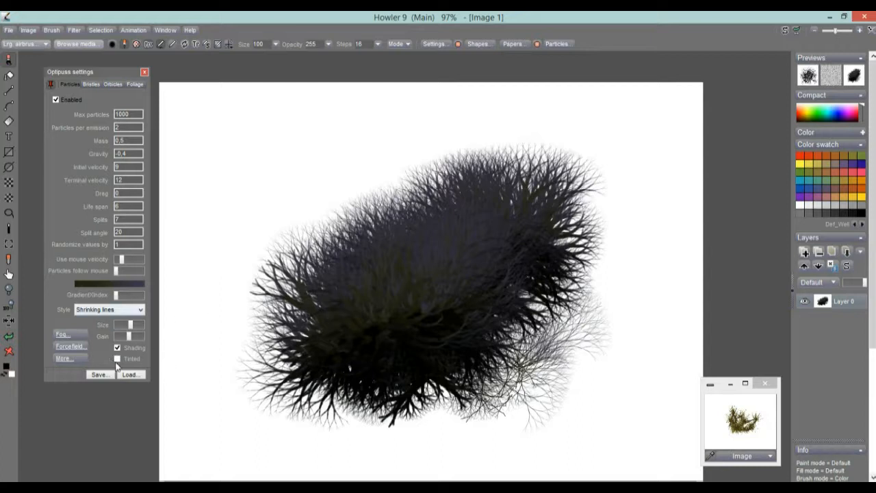
Step: Enable Tinted particles with a teal primary and green secondary color, and paint tinted branches over the existing clump
{"action": "left_click", "coordinate": [118, 360]}
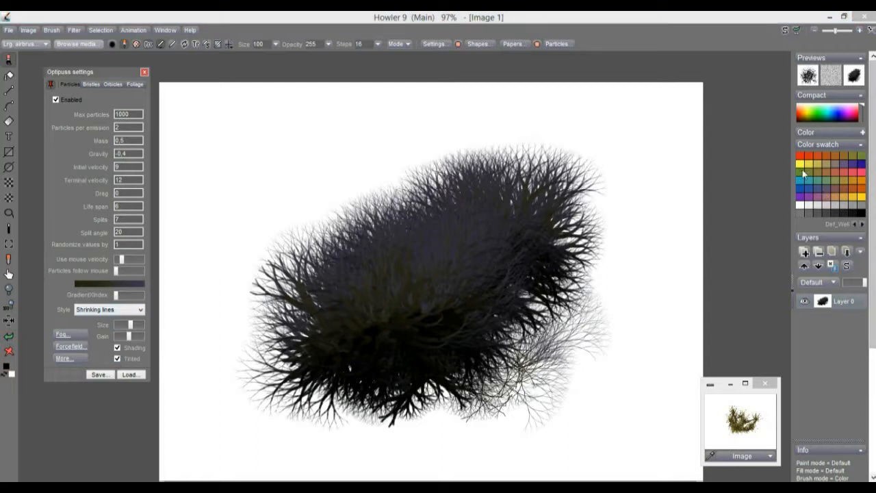
{"action": "left_click", "coordinate": [802, 181]}
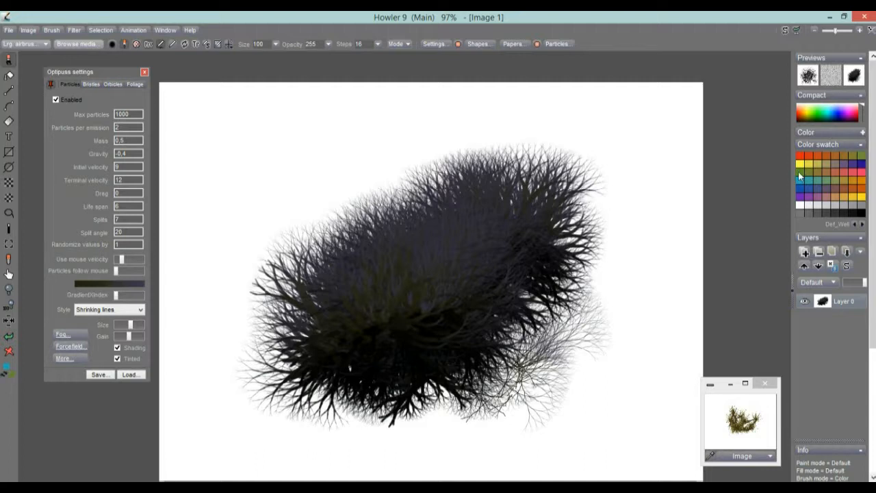
{"action": "mouse_move", "coordinate": [527, 278]}
{"action": "left_mouse_down"}
{"action": "mouse_move", "coordinate": [422, 313]}
{"action": "mouse_move", "coordinate": [293, 335]}
{"action": "left_mouse_up"}
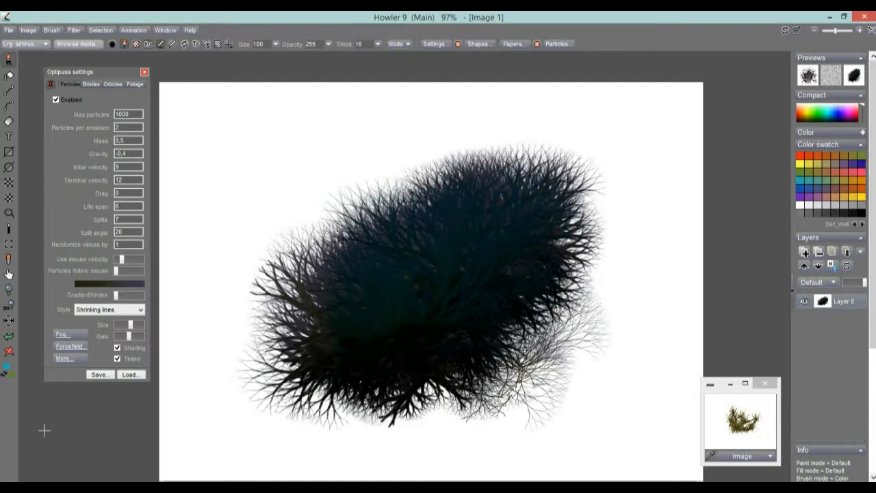
Step: Try tinted branches on a canvas cleared to the green secondary color and clear the canvas again
{"action": "left_click", "coordinate": [10, 352]}
{"action": "mouse_move", "coordinate": [350, 295]}
{"action": "left_mouse_down"}
{"action": "mouse_move", "coordinate": [342, 251]}
{"action": "mouse_move", "coordinate": [481, 353]}
{"action": "mouse_move", "coordinate": [518, 280]}
{"action": "mouse_move", "coordinate": [358, 360]}
{"action": "mouse_move", "coordinate": [464, 344]}
{"action": "left_mouse_up"}
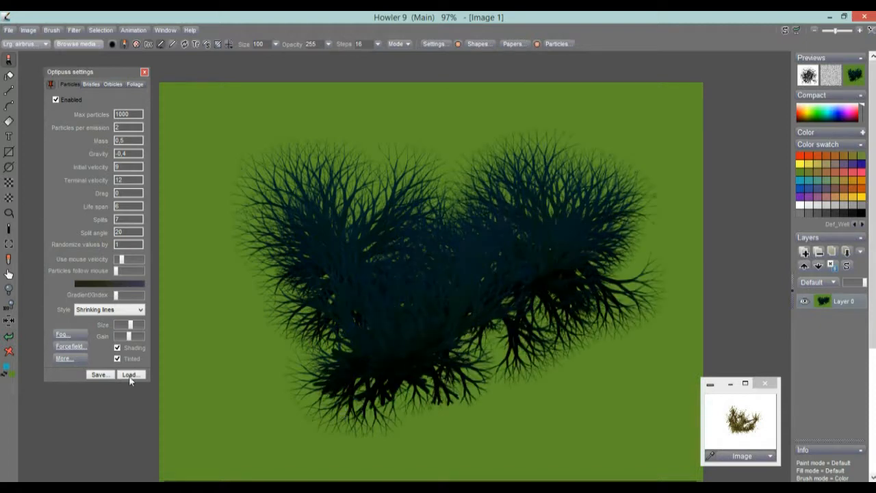
{"action": "left_click", "coordinate": [9, 351]}
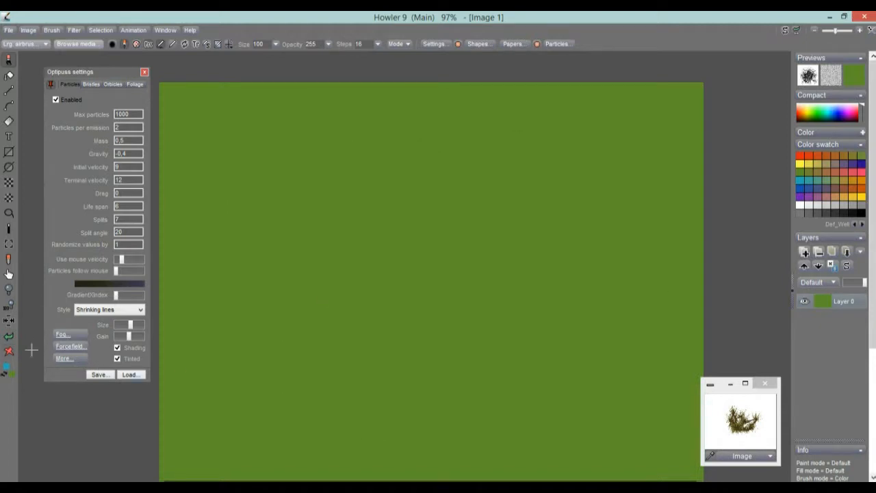
{"action": "left_click", "coordinate": [11, 377]}
{"action": "left_click", "coordinate": [520, 223]}
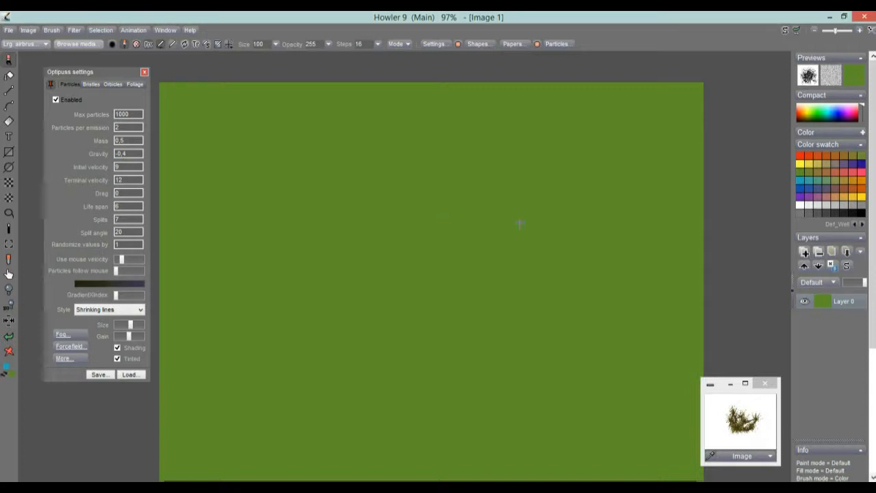
Step: Clear the canvas to white and paint longer branches with the particle Life span set to 9
{"action": "left_click", "coordinate": [8, 352]}
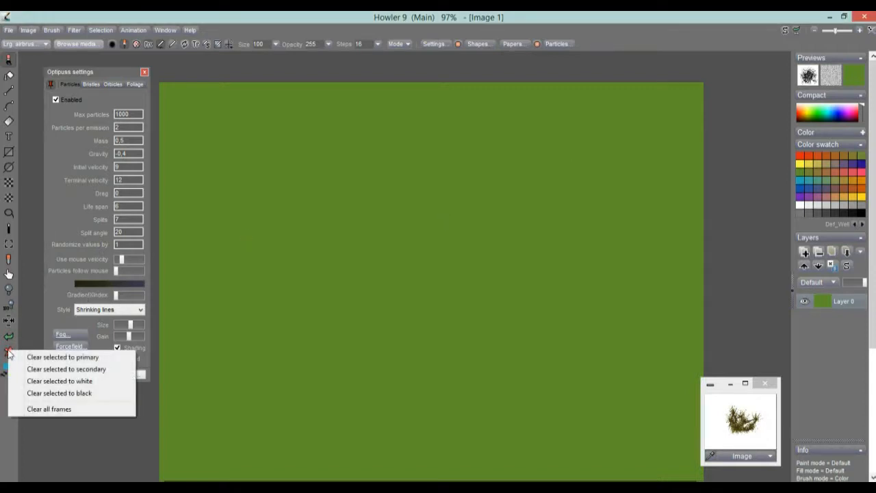
{"action": "left_click", "coordinate": [84, 381]}
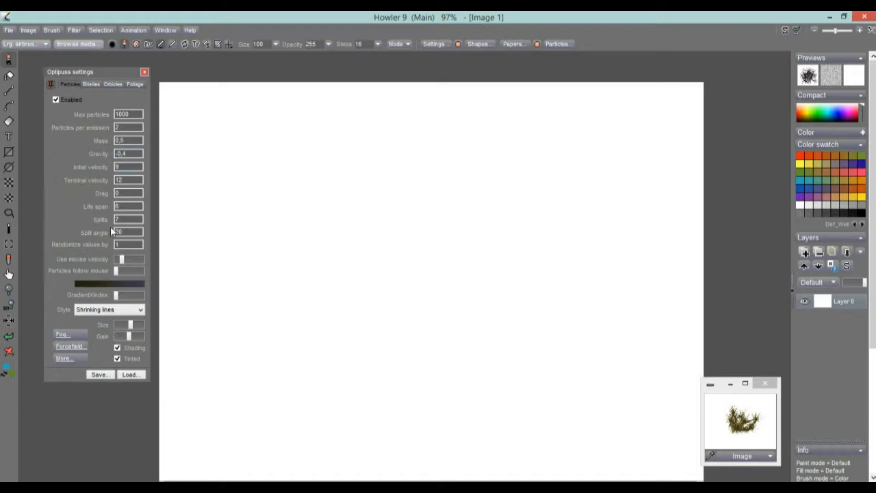
{"action": "double_click", "coordinate": [119, 206]}
{"action": "type", "text": "9"}
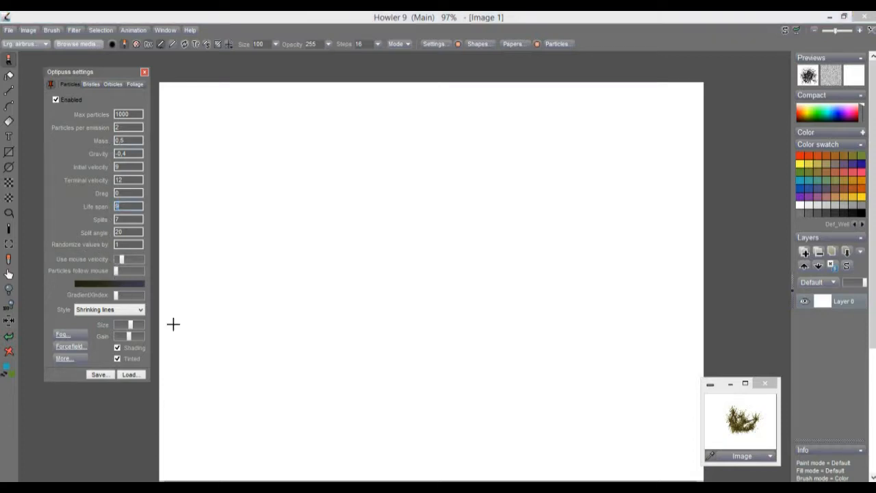
{"action": "left_click_drag", "start_coordinate": [443, 346], "coordinate": [350, 391]}
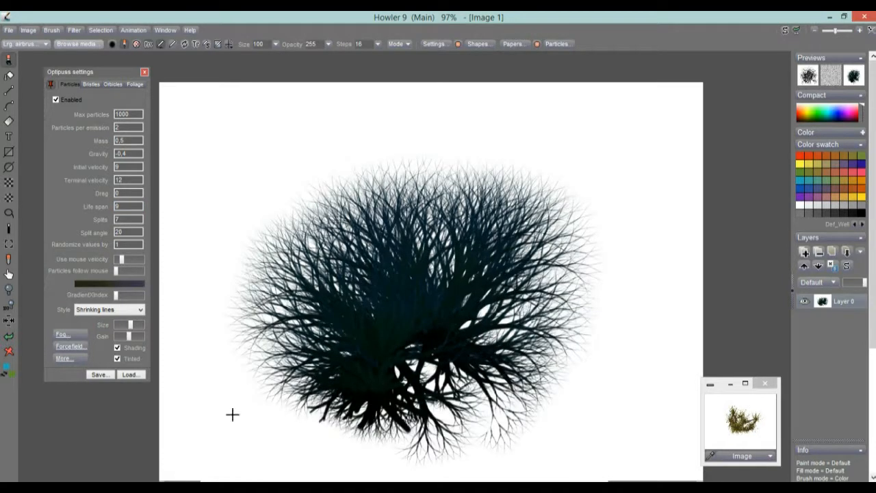
Step: Undo the painted branches and try fresh branch clumps on the white canvas, undoing each one
{"action": "left_click", "coordinate": [9, 350]}
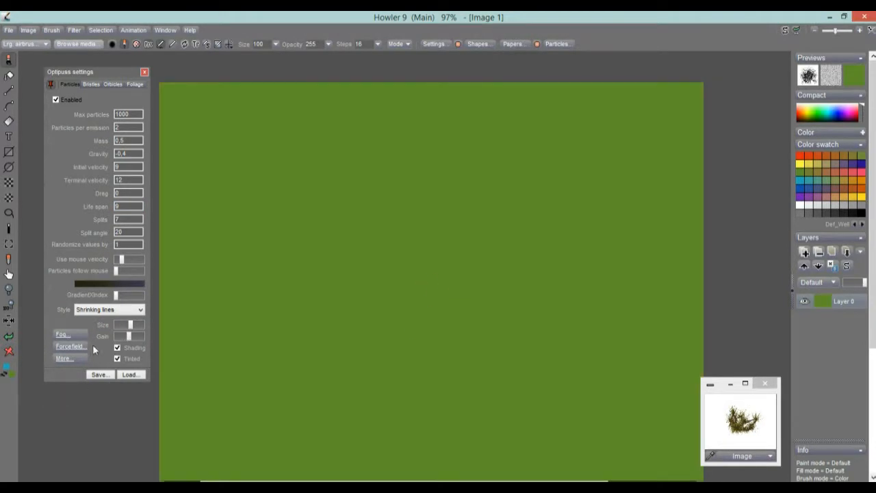
{"action": "left_click", "coordinate": [9, 336]}
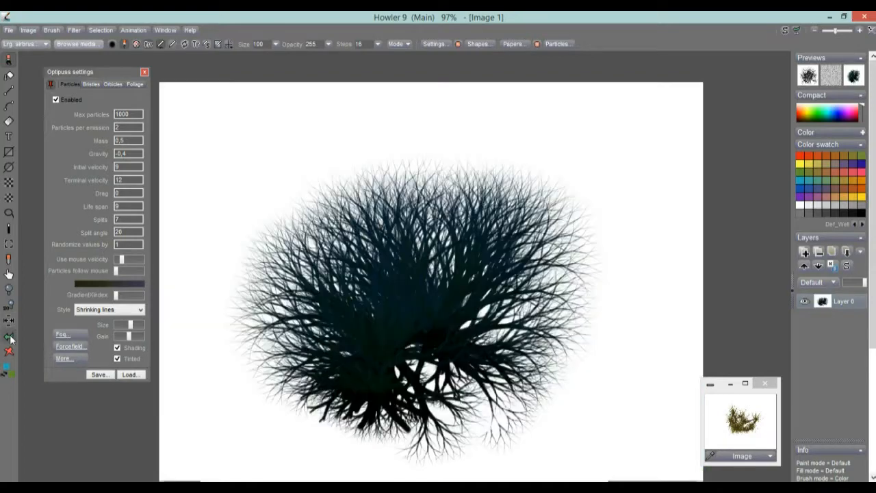
{"action": "left_click", "coordinate": [10, 337]}
{"action": "left_click", "coordinate": [380, 377]}
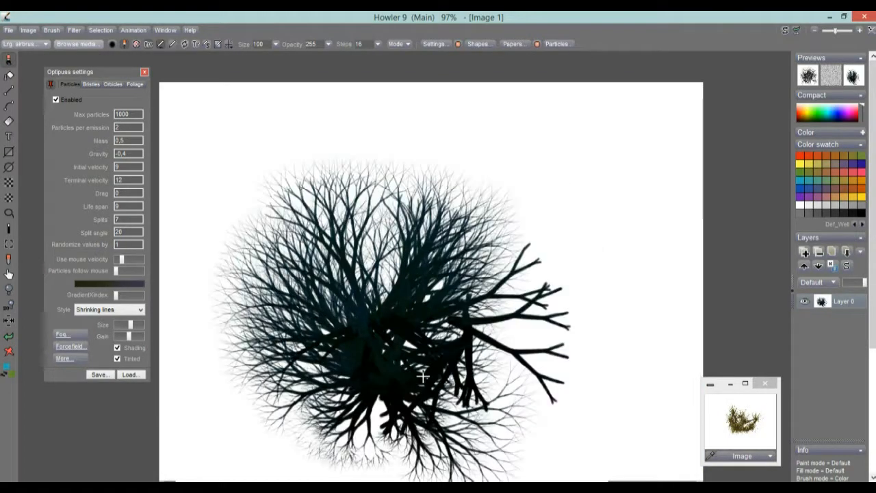
{"action": "scroll", "coordinate": [294, 298], "scroll_direction": "down", "scroll_amount": 1}
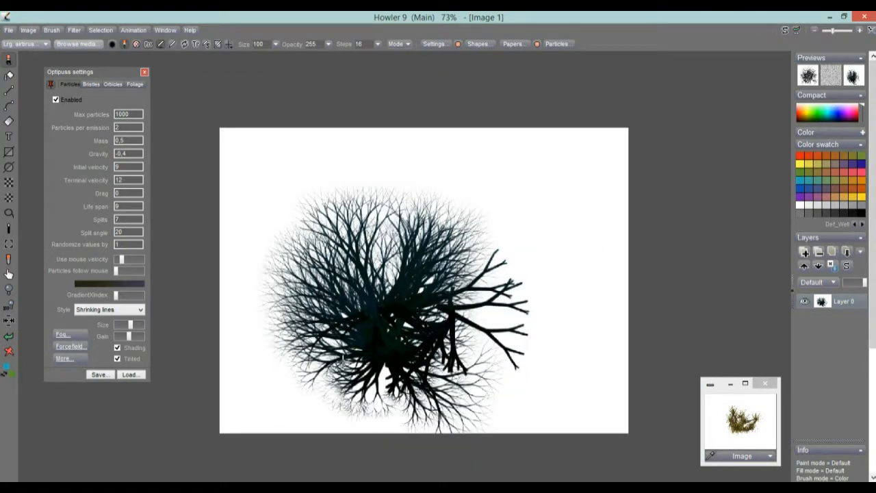
{"action": "left_click", "coordinate": [9, 338]}
{"action": "left_click", "coordinate": [420, 282]}
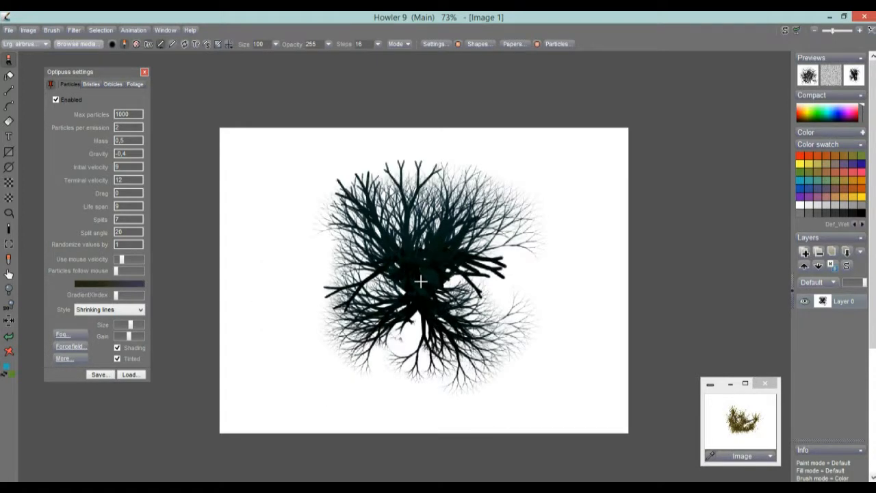
{"action": "left_click", "coordinate": [9, 336]}
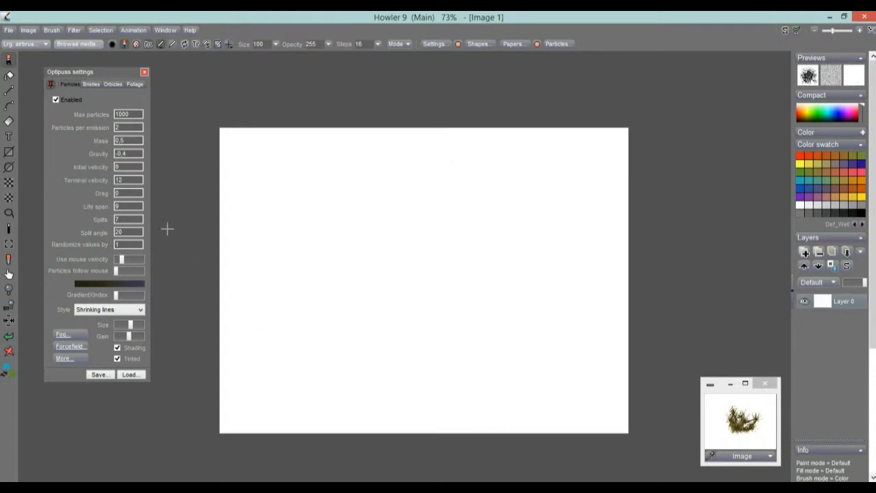
Step: Set Max particles to 444 and paint a sparser test clump on the white canvas
{"action": "left_click", "coordinate": [133, 113]}
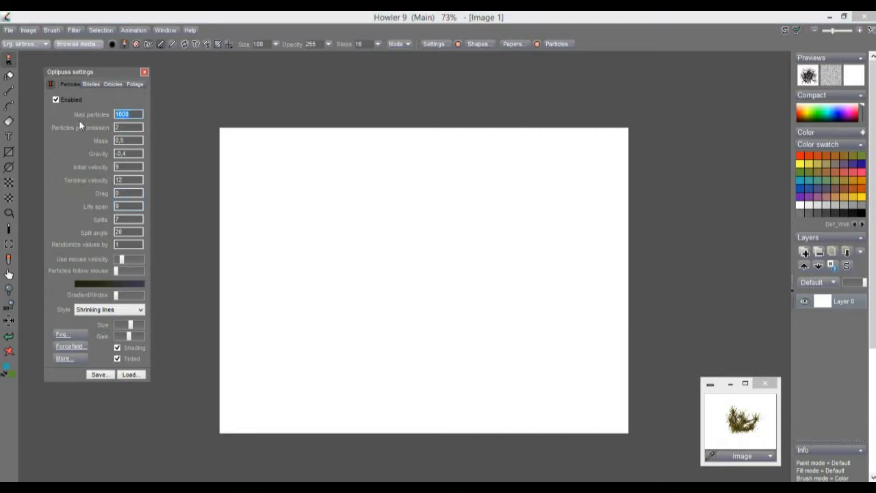
{"action": "type", "text": "444"}
{"action": "left_click", "coordinate": [442, 295]}
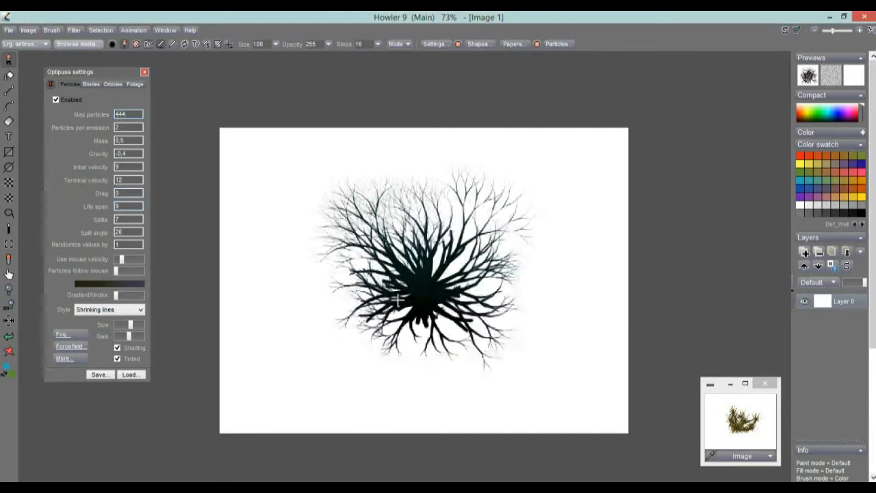
Step: Set Max particles to 33, undo the previous test clump, and paint a curved, hair-like clump on the white canvas
{"action": "left_click", "coordinate": [129, 113]}
{"action": "type", "text": "33"}
{"action": "left_click", "coordinate": [9, 352]}
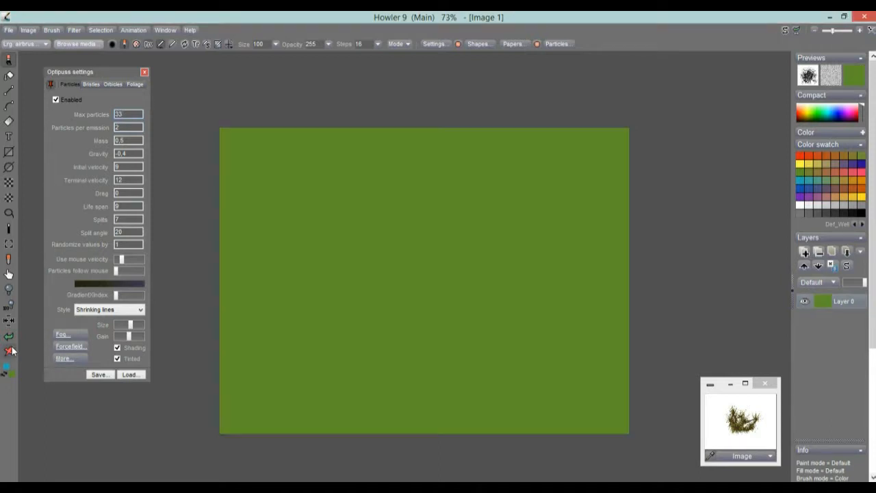
{"action": "left_click", "coordinate": [9, 336]}
{"action": "left_click", "coordinate": [9, 336]}
{"action": "left_click", "coordinate": [437, 296]}
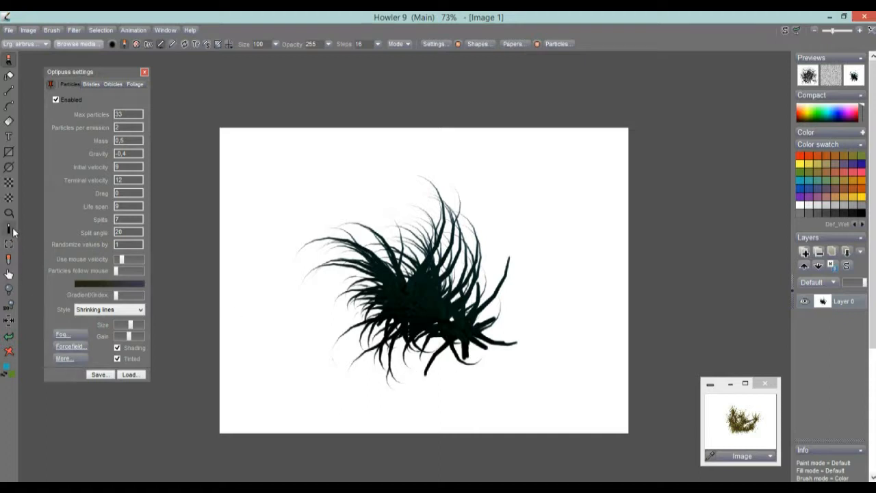
Step: Try rectangular, elliptical and freehand lasso selections around the painted clump
{"action": "left_click", "coordinate": [8, 182]}
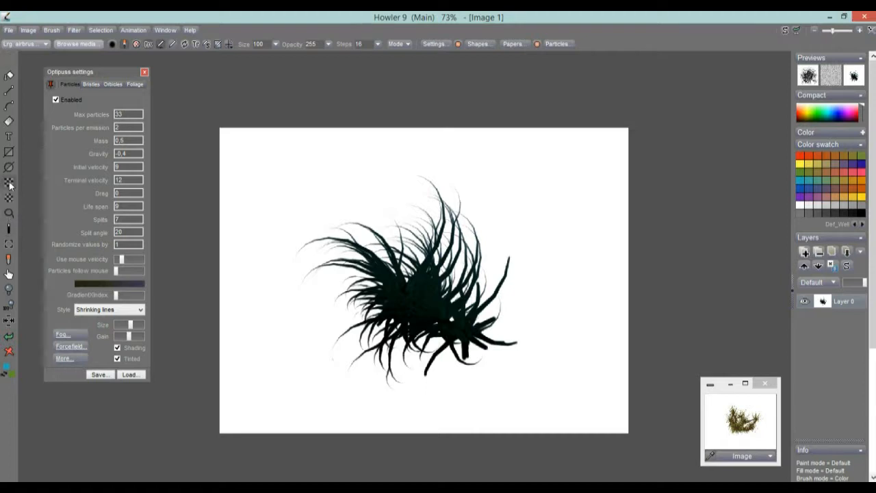
{"action": "left_click_drag", "start_coordinate": [290, 166], "coordinate": [548, 391]}
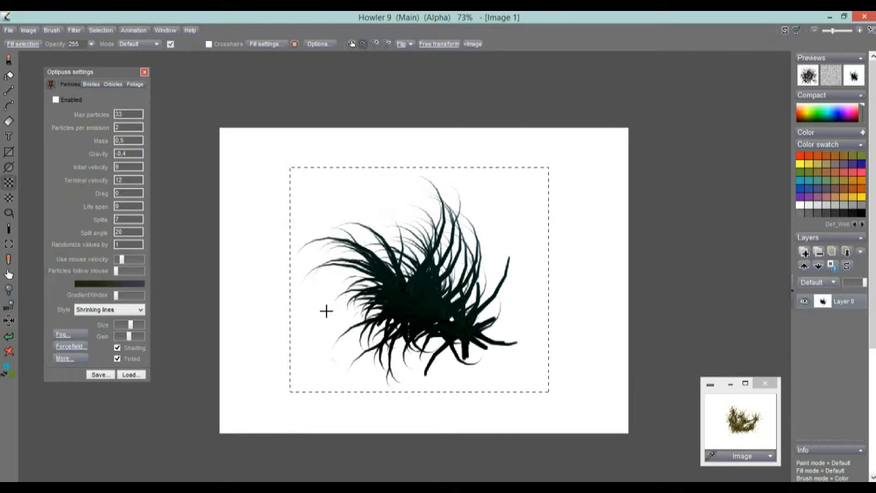
{"action": "scroll", "coordinate": [312, 274], "scroll_direction": "up", "scroll_amount": 2}
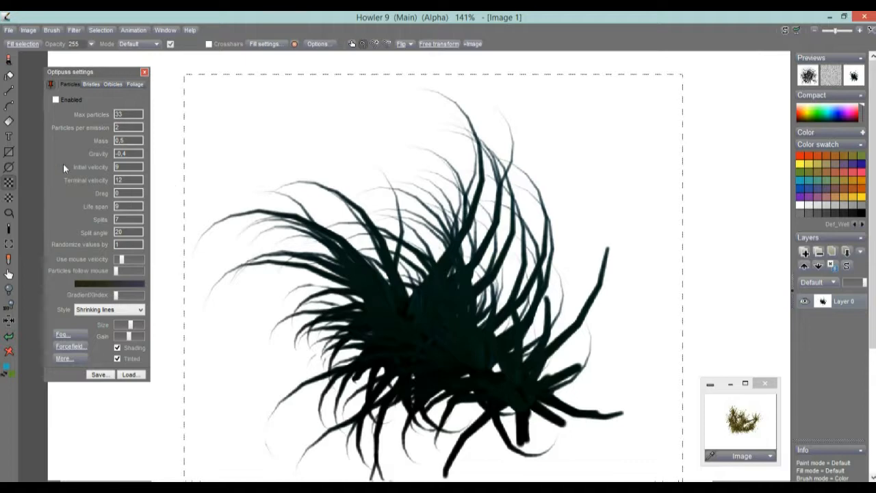
{"action": "left_click", "coordinate": [10, 199]}
{"action": "left_click_drag", "start_coordinate": [280, 173], "coordinate": [398, 246]}
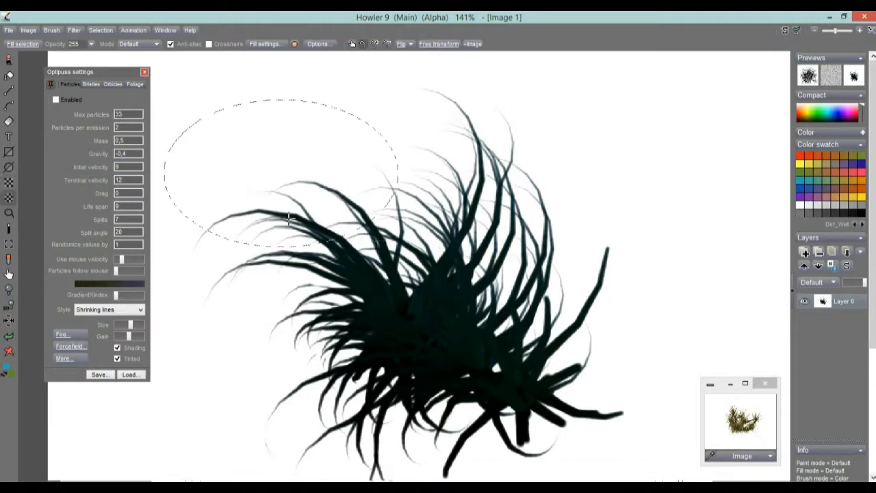
{"action": "left_click", "coordinate": [10, 214]}
{"action": "mouse_move", "coordinate": [422, 91]}
{"action": "left_mouse_down"}
{"action": "mouse_move", "coordinate": [433, 117]}
{"action": "mouse_move", "coordinate": [399, 166]}
{"action": "mouse_move", "coordinate": [243, 176]}
{"action": "mouse_move", "coordinate": [166, 239]}
{"action": "mouse_move", "coordinate": [314, 479]}
{"action": "mouse_move", "coordinate": [570, 426]}
{"action": "mouse_move", "coordinate": [669, 212]}
{"action": "mouse_move", "coordinate": [449, 93]}
{"action": "left_mouse_up"}
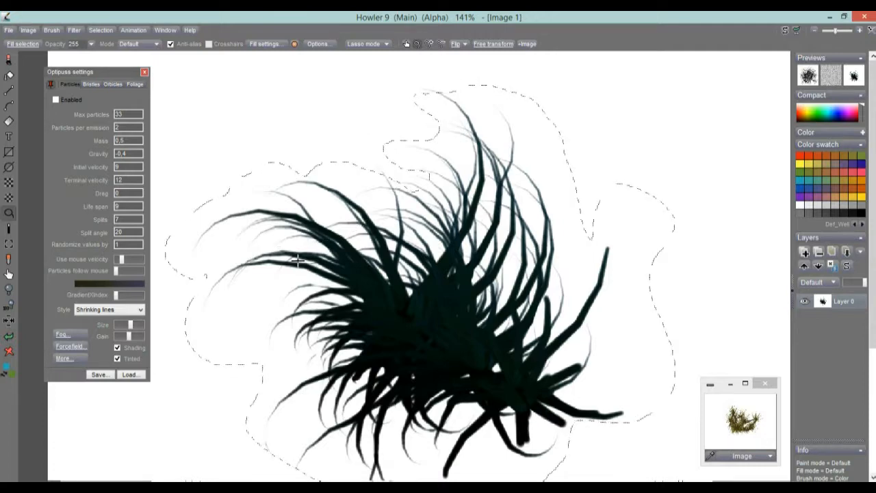
Step: Select the white background around the clump with the magic wand at Tolerance 0 and inspect the selection edges up close
{"action": "left_click", "coordinate": [9, 229]}
{"action": "left_click", "coordinate": [210, 337]}
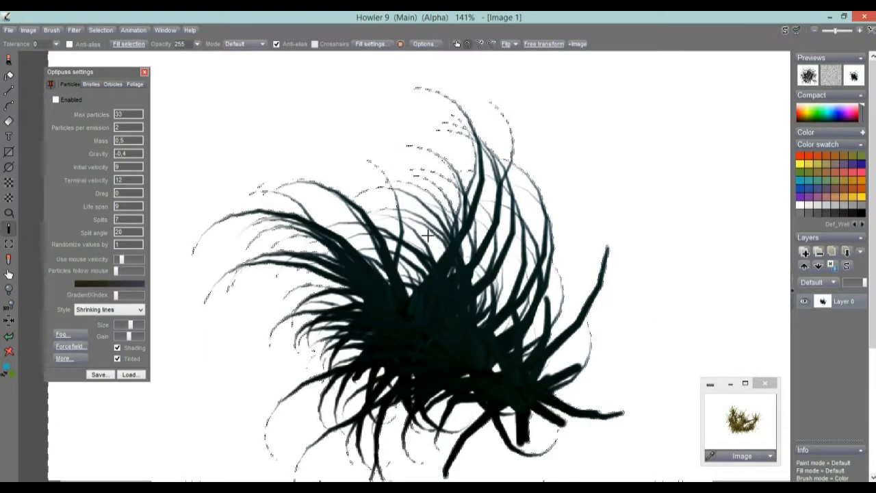
{"action": "scroll", "coordinate": [571, 240], "scroll_direction": "up", "scroll_amount": 5}
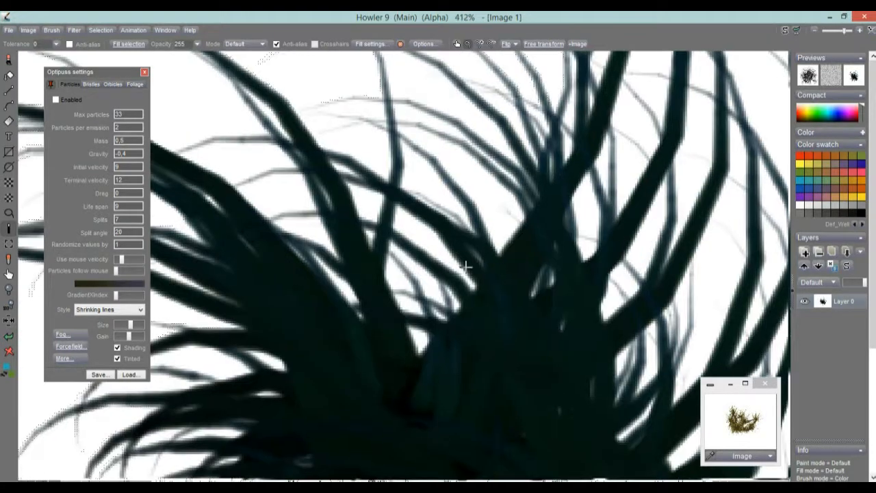
{"action": "scroll", "coordinate": [631, 213], "scroll_direction": "down", "scroll_amount": 10}
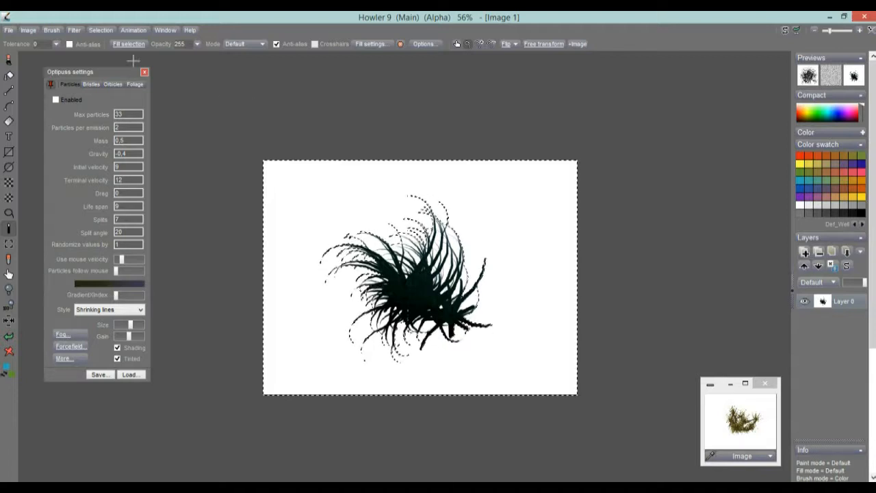
Step: Invert the alpha selection around the painted clump and turn on the alpha overlay
{"action": "left_click", "coordinate": [101, 30]}
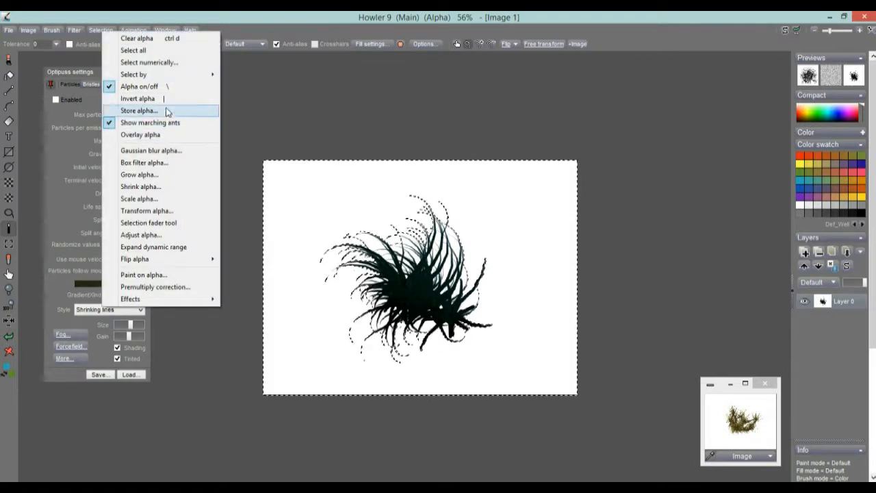
{"action": "left_click", "coordinate": [170, 100]}
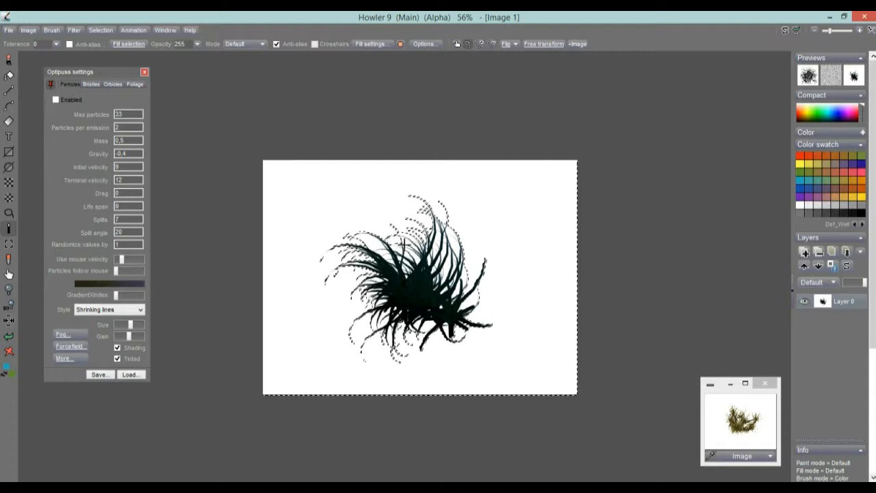
{"action": "scroll", "coordinate": [458, 287], "scroll_direction": "up", "scroll_amount": 3}
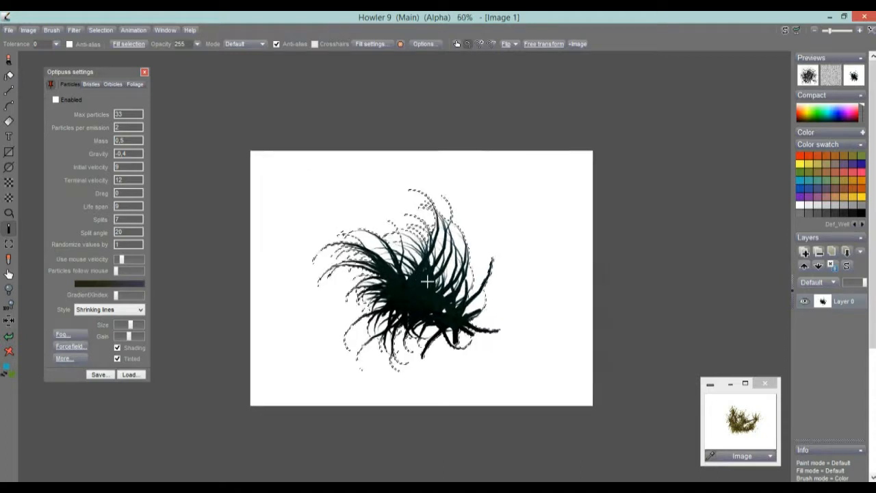
{"action": "left_click", "coordinate": [93, 28]}
{"action": "left_click", "coordinate": [132, 132]}
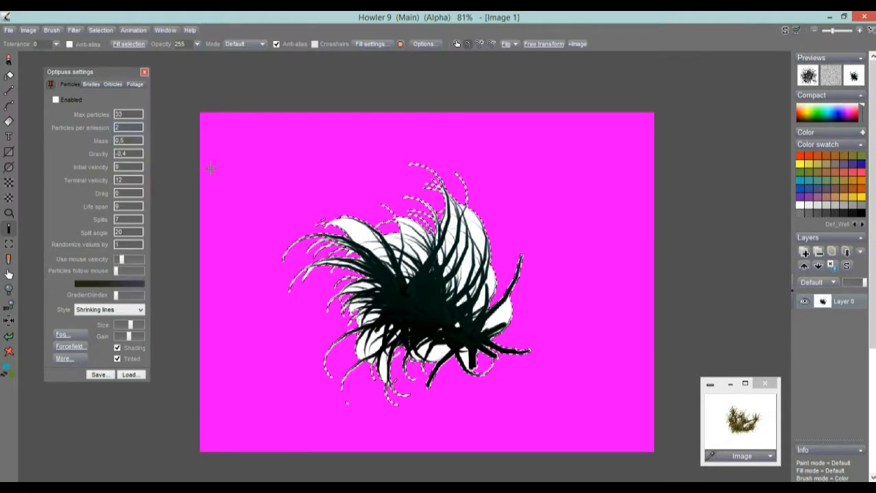
Step: Use the magic wand without anti-aliasing to add enclosed white gaps between the clump's upper strands to the magenta mask
{"action": "scroll", "coordinate": [423, 290], "scroll_direction": "up", "scroll_amount": 3}
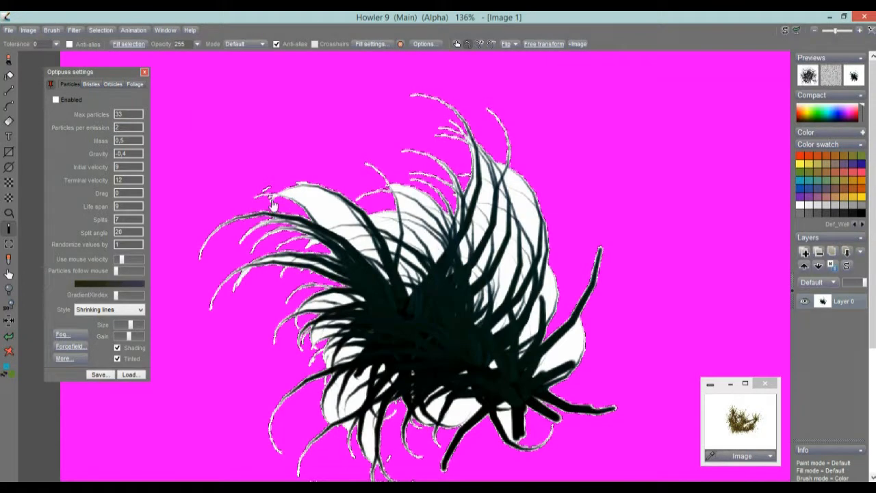
{"action": "scroll", "coordinate": [336, 196], "scroll_direction": "up", "scroll_amount": 4}
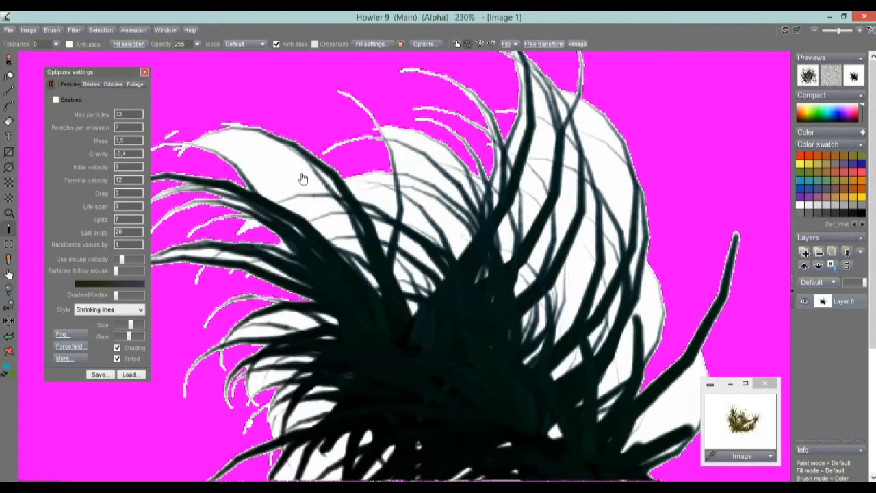
{"action": "left_click_drag", "start_coordinate": [270, 166], "coordinate": [398, 243]}
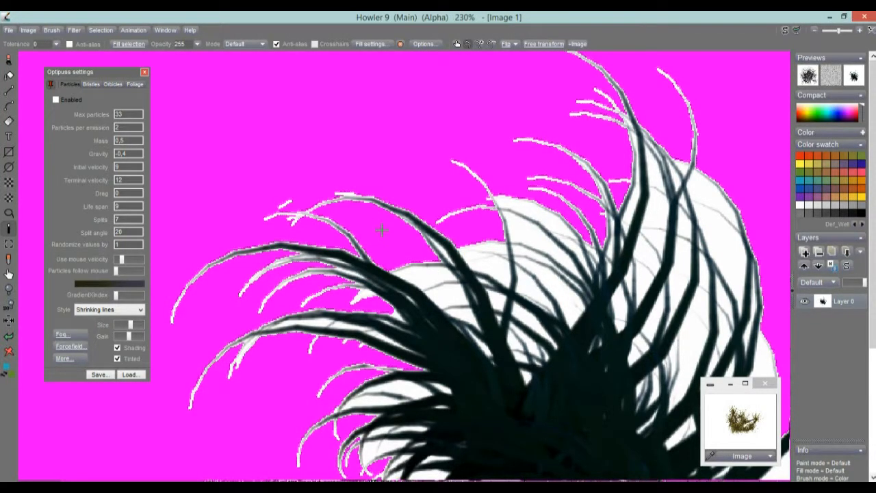
{"action": "left_click_drag", "start_coordinate": [425, 276], "coordinate": [447, 293]}
{"action": "left_click", "coordinate": [449, 293]}
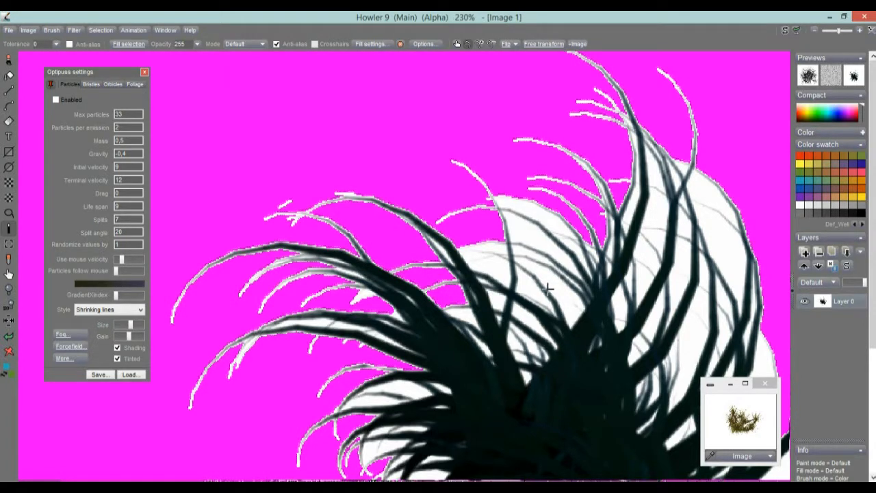
{"action": "left_click", "coordinate": [527, 235]}
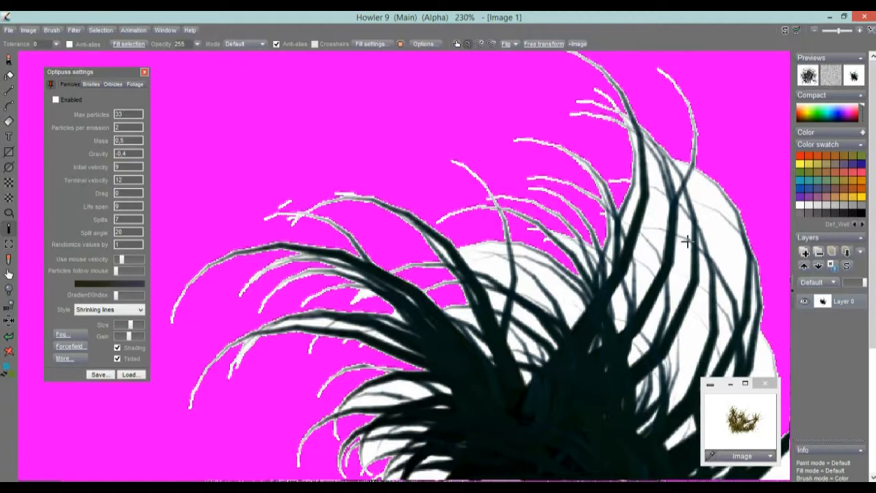
{"action": "left_click", "coordinate": [733, 244]}
{"action": "left_click", "coordinate": [715, 196]}
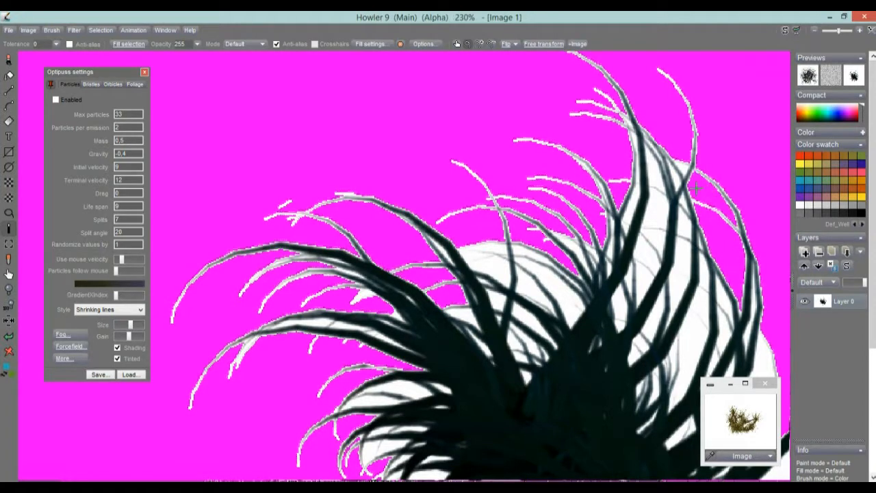
{"action": "left_click", "coordinate": [657, 201]}
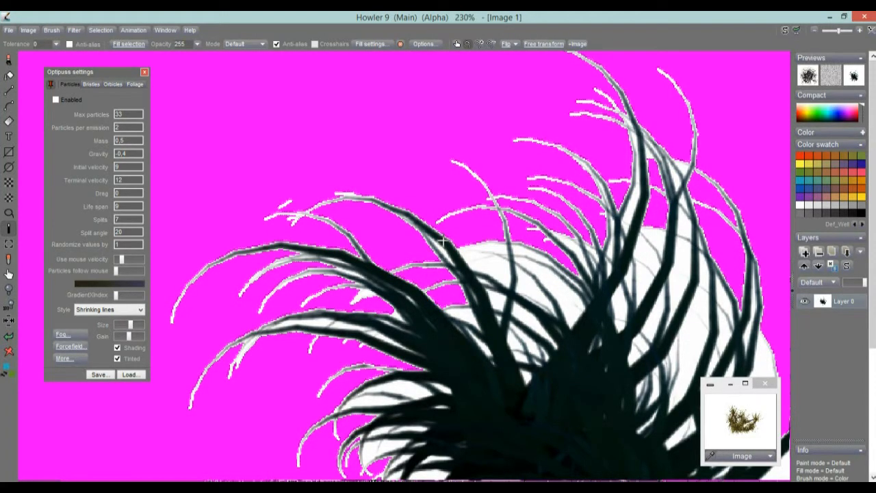
Step: Enable Anti-alias for the magic wand and mask the enclosed white gaps between the clump's upper-right strands
{"action": "scroll", "coordinate": [442, 249], "scroll_direction": "up", "scroll_amount": 5}
{"action": "scroll", "coordinate": [599, 245], "scroll_direction": "down", "scroll_amount": 4}
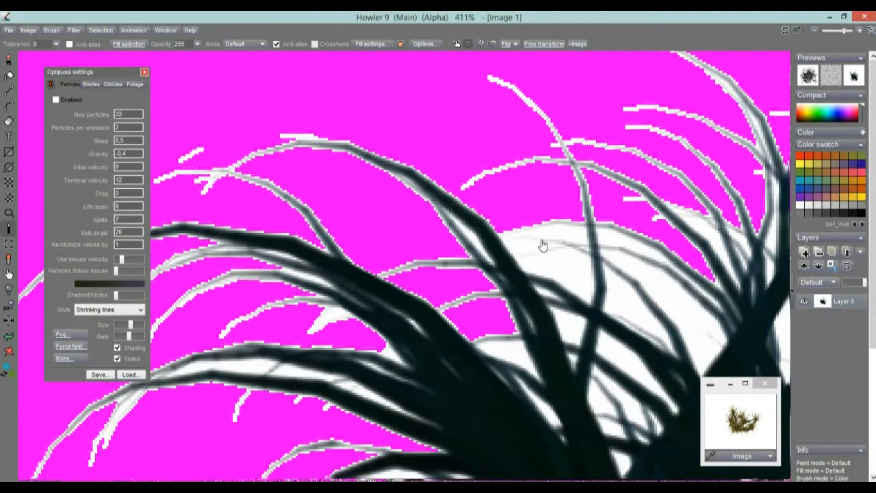
{"action": "left_click_drag", "start_coordinate": [679, 237], "coordinate": [293, 241]}
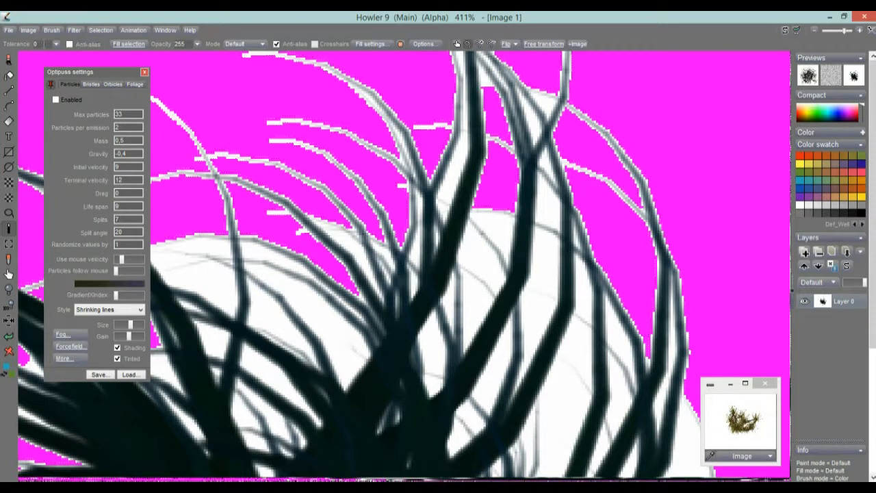
{"action": "left_click", "coordinate": [70, 45]}
{"action": "left_click", "coordinate": [476, 255]}
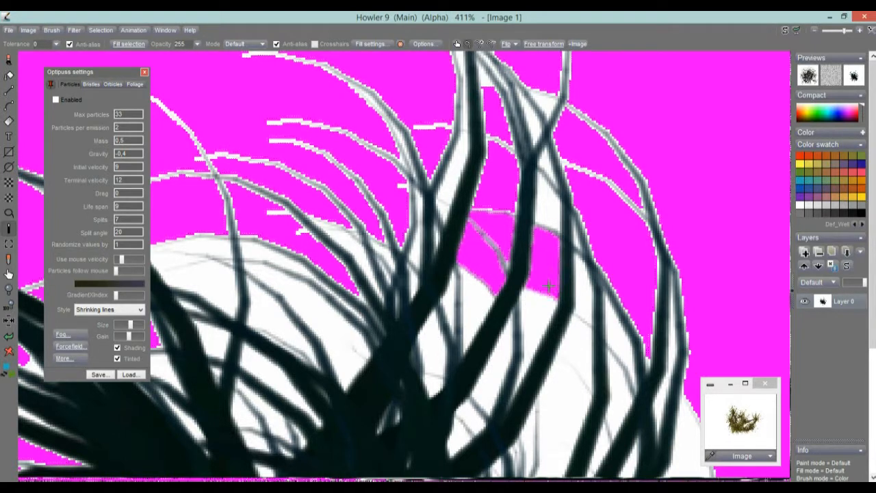
{"action": "left_click", "coordinate": [486, 311]}
{"action": "left_click", "coordinate": [539, 308]}
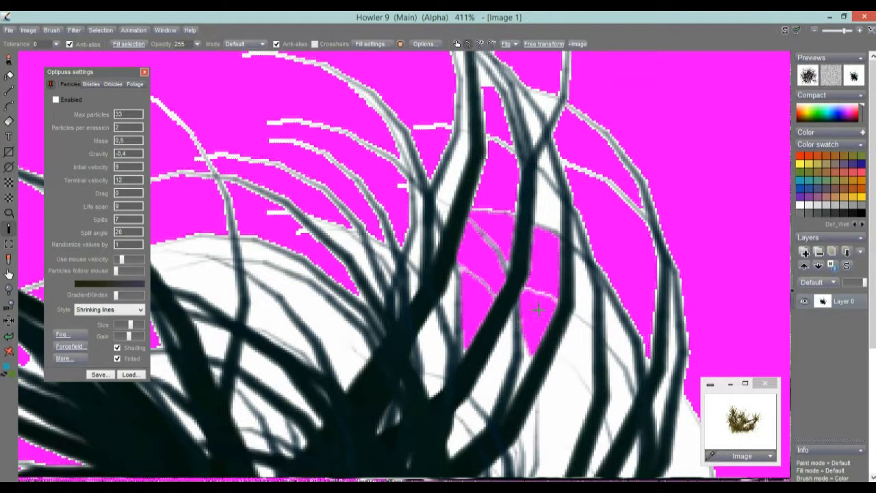
{"action": "left_click", "coordinate": [500, 358]}
{"action": "left_click", "coordinate": [576, 365]}
{"action": "left_click", "coordinate": [584, 291]}
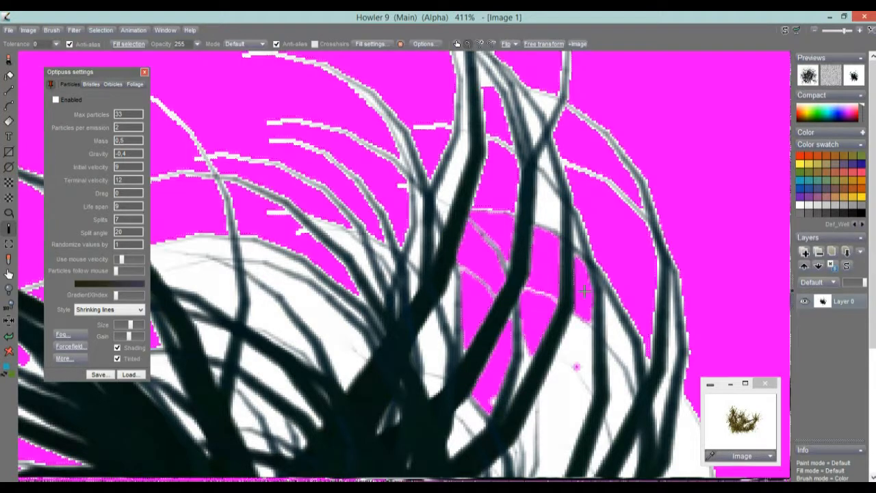
{"action": "left_click", "coordinate": [560, 397]}
{"action": "left_click", "coordinate": [578, 341]}
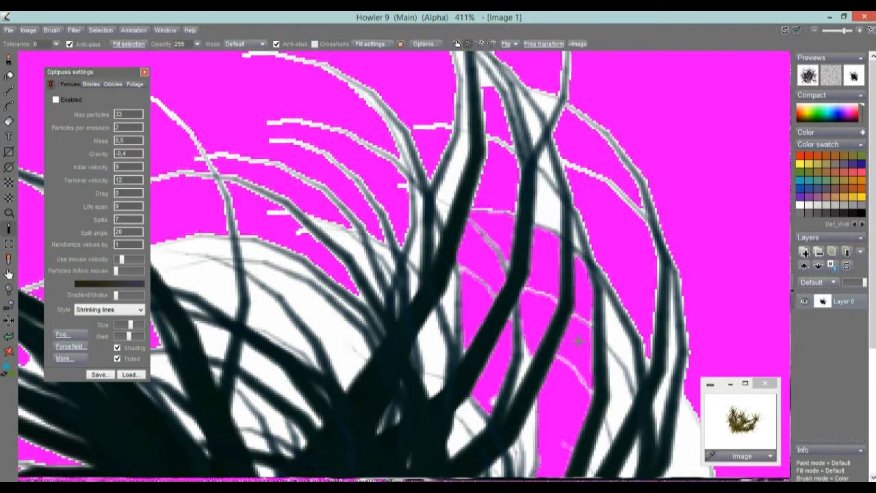
{"action": "left_click", "coordinate": [617, 333]}
{"action": "left_click", "coordinate": [621, 392]}
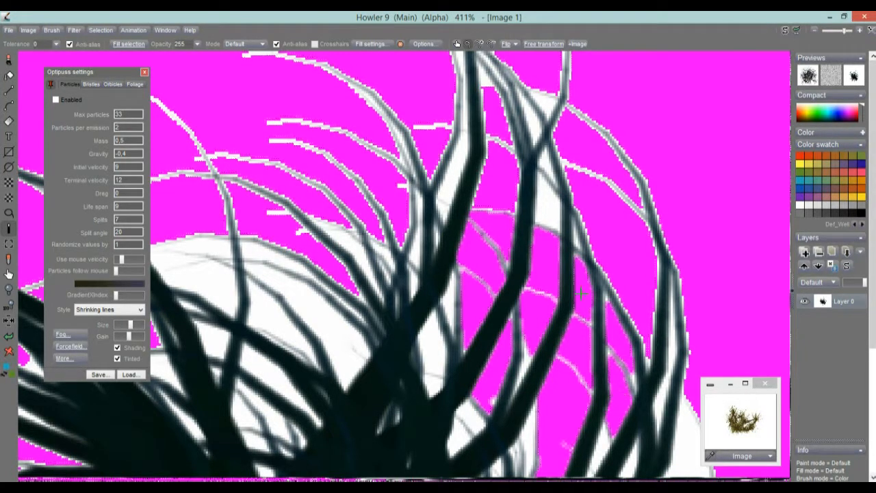
{"action": "left_click", "coordinate": [449, 179]}
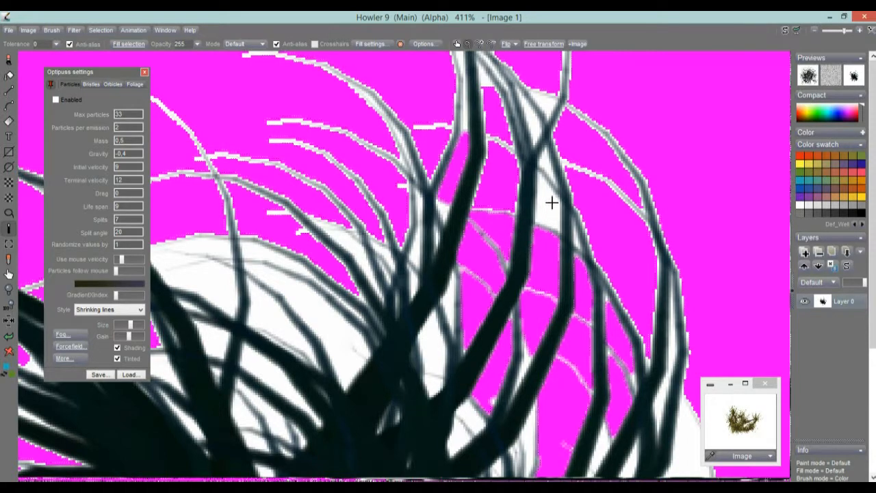
{"action": "left_click", "coordinate": [549, 222]}
{"action": "left_click", "coordinate": [363, 270]}
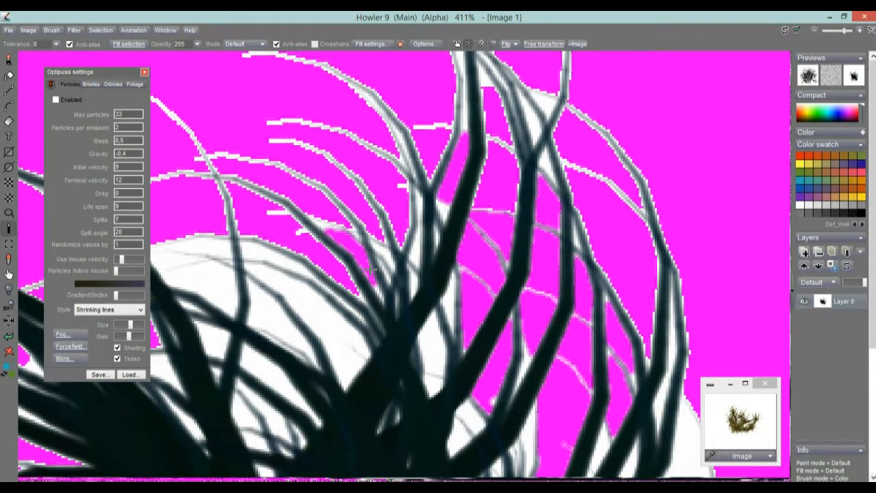
{"action": "left_click", "coordinate": [438, 342]}
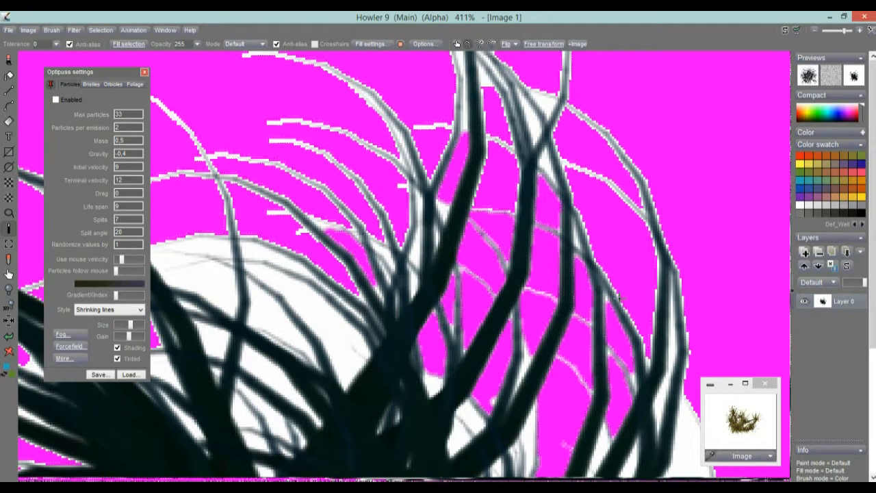
Step: Mask the enclosed white gaps between the clump's lower strands with the anti-aliased magic wand
{"action": "scroll", "coordinate": [408, 252], "scroll_direction": "down", "scroll_amount": 5}
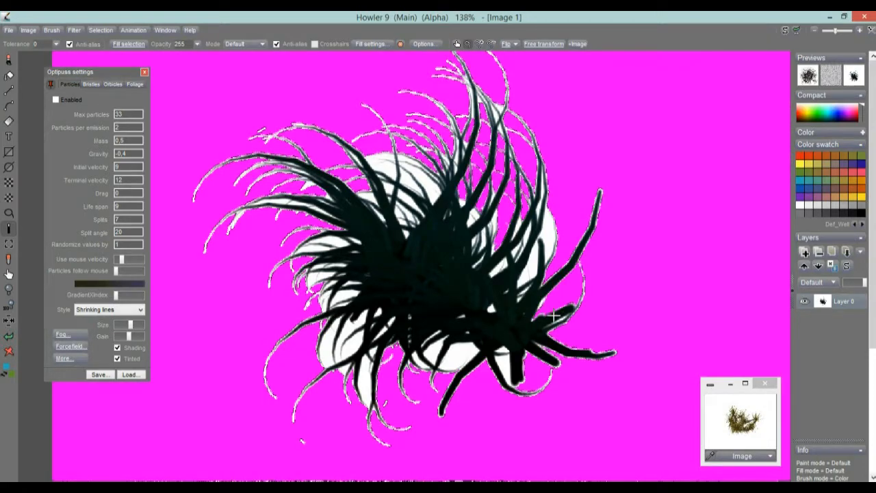
{"action": "scroll", "coordinate": [424, 356], "scroll_direction": "up", "scroll_amount": 4}
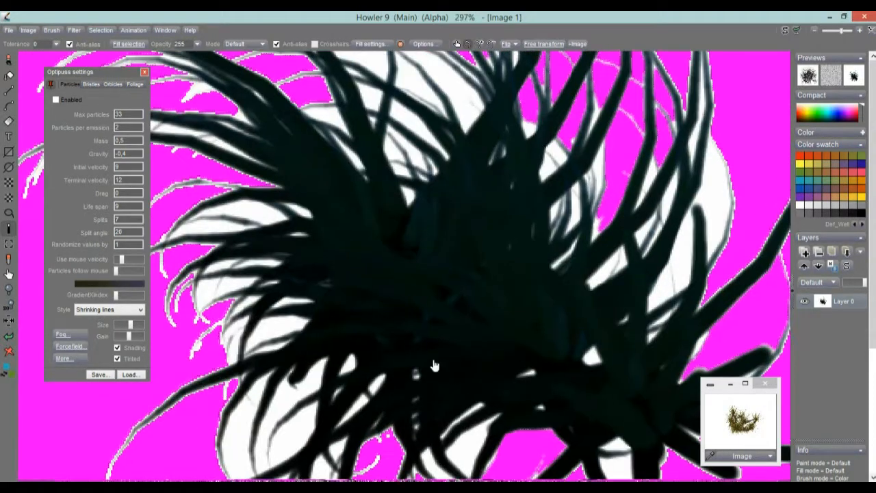
{"action": "left_click_drag", "start_coordinate": [435, 365], "coordinate": [516, 248]}
{"action": "left_click", "coordinate": [324, 307]}
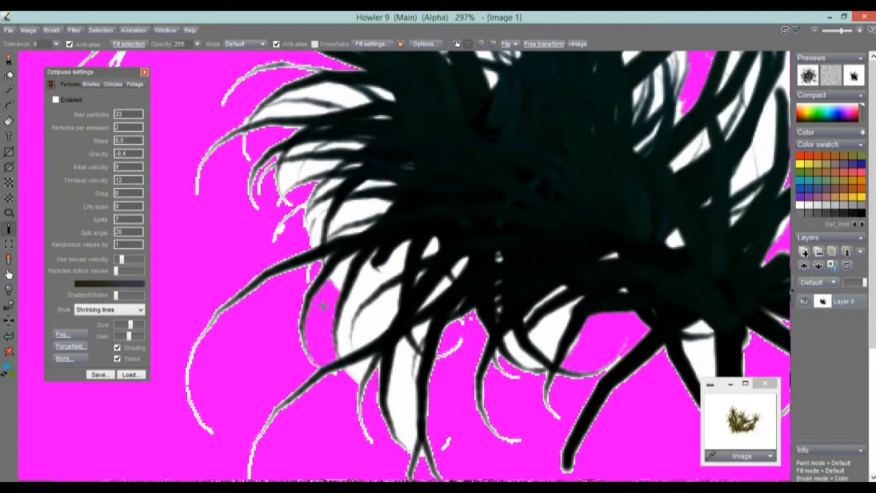
{"action": "left_click", "coordinate": [361, 290]}
{"action": "left_click", "coordinate": [376, 318]}
{"action": "left_click", "coordinate": [401, 373]}
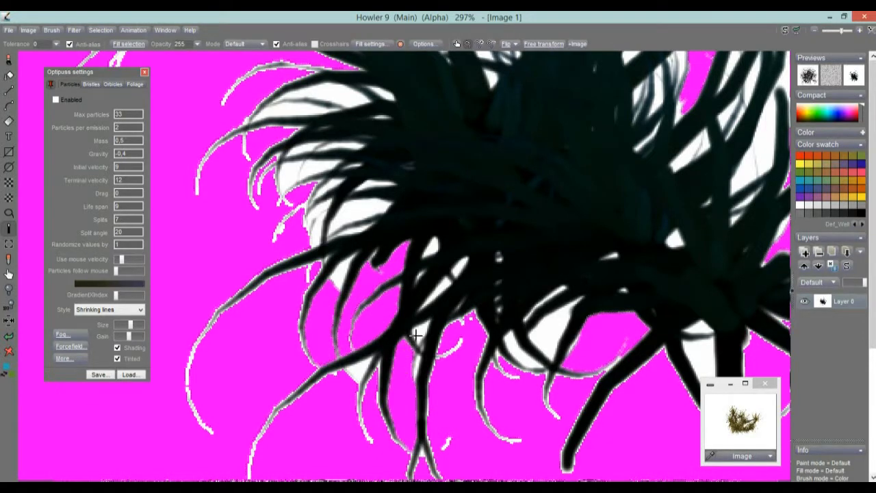
{"action": "left_click", "coordinate": [547, 330]}
{"action": "left_click", "coordinate": [512, 355]}
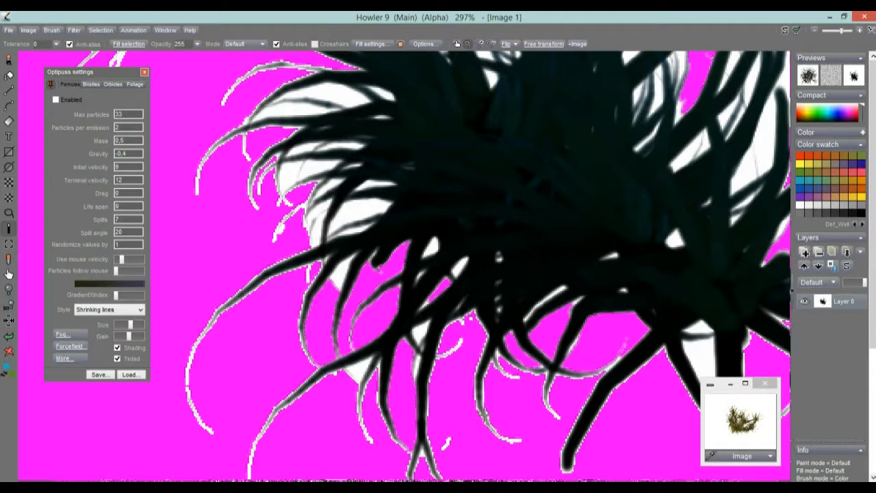
Step: Reapply the anti-aliased magic wand to the outer background, using undo to compare the soft and hard strand edges up close
{"action": "left_click", "coordinate": [244, 342]}
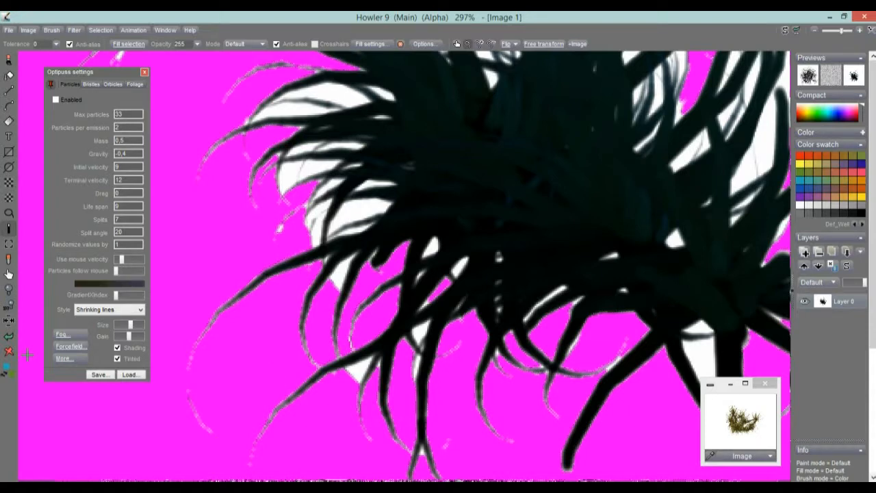
{"action": "left_click", "coordinate": [9, 335]}
{"action": "scroll", "coordinate": [189, 268], "scroll_direction": "up", "scroll_amount": 4}
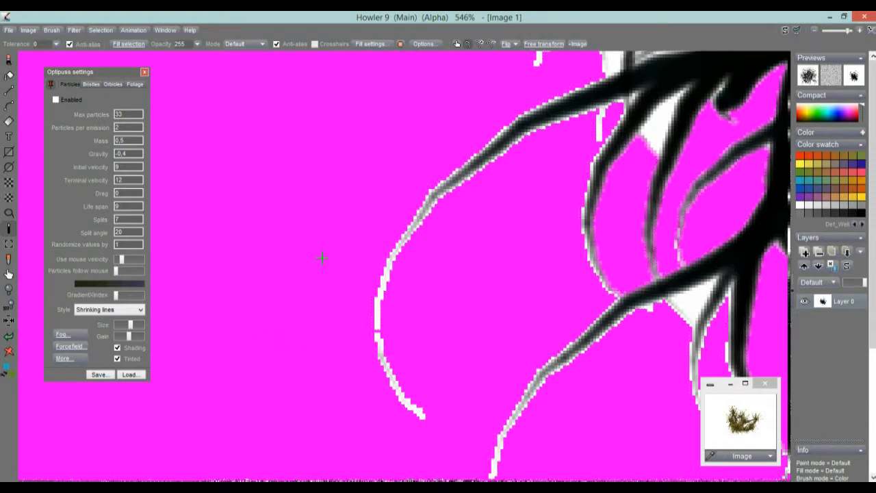
{"action": "left_click", "coordinate": [284, 292]}
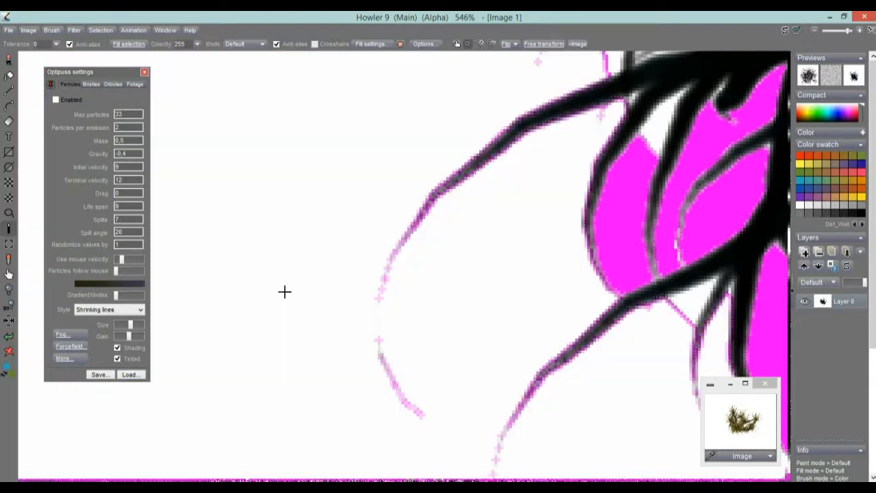
{"action": "key", "text": "ctrl+z"}
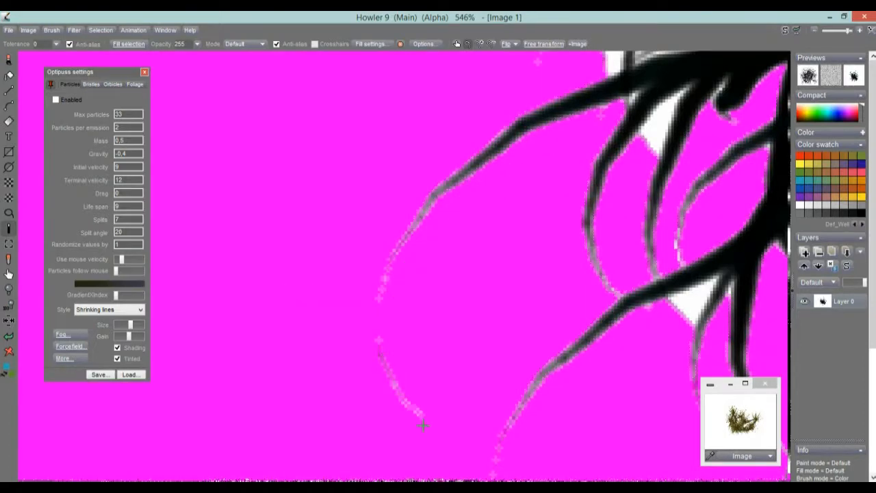
Step: Add the enclosed white gaps between the clump's left-side strands to the mask with the anti-aliased magic wand at tolerance 0
{"action": "left_click_drag", "start_coordinate": [430, 277], "coordinate": [397, 316]}
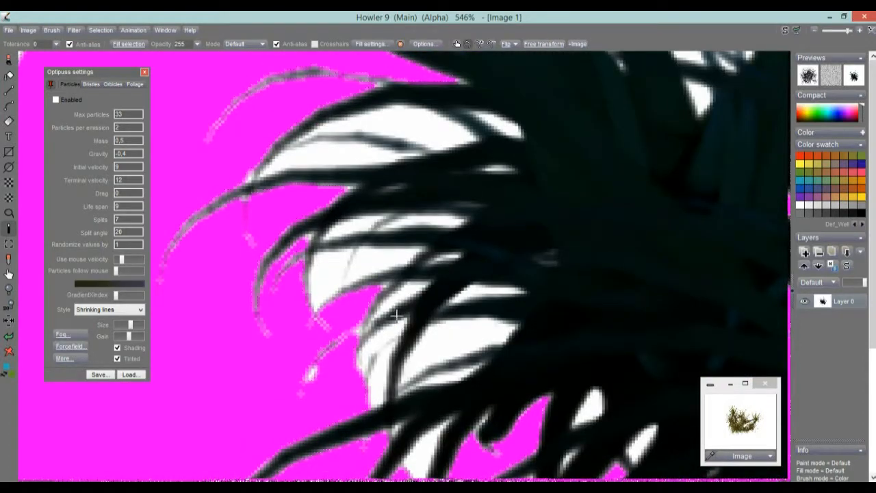
{"action": "left_click", "coordinate": [407, 122]}
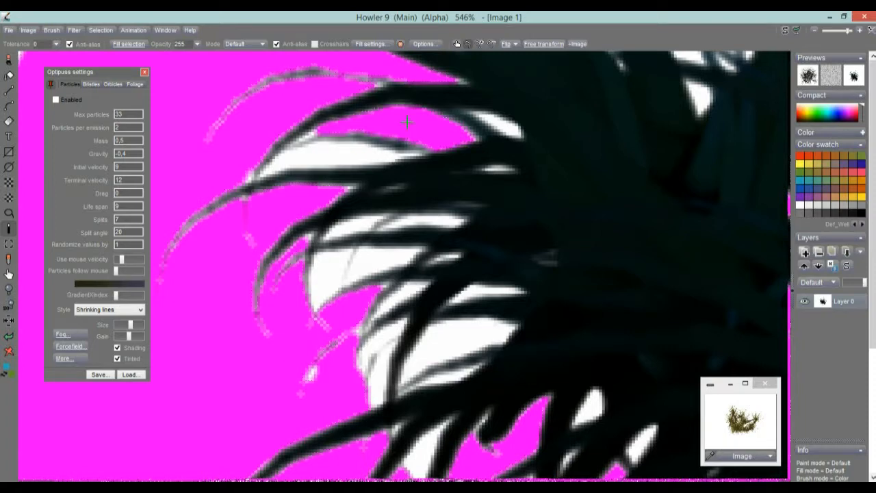
{"action": "left_click", "coordinate": [335, 148]}
{"action": "left_click", "coordinate": [371, 258]}
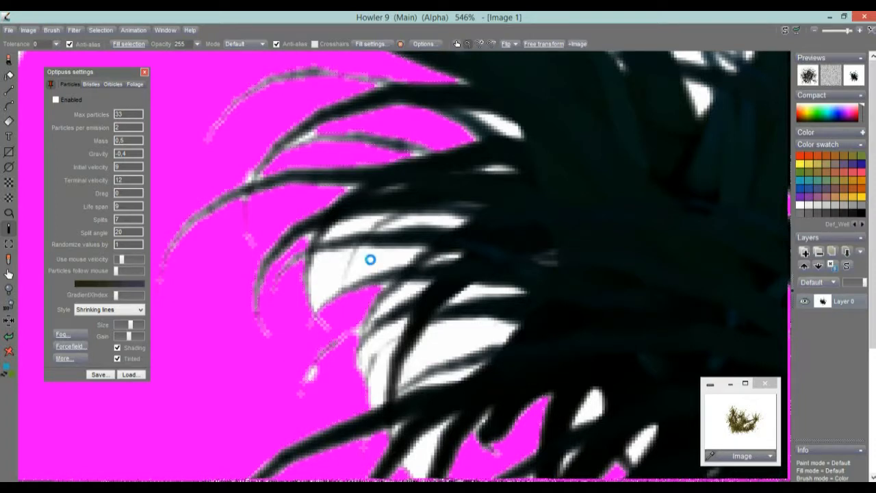
{"action": "left_click", "coordinate": [332, 265]}
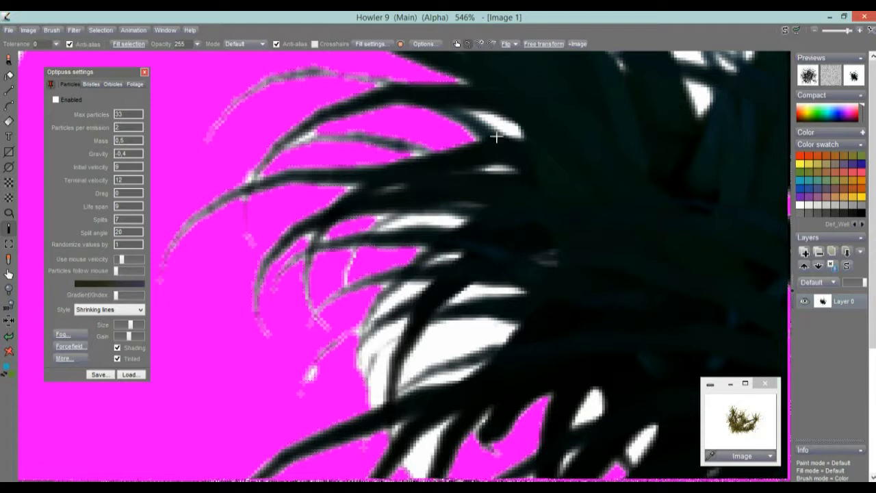
{"action": "left_click", "coordinate": [508, 131]}
{"action": "left_click_drag", "start_coordinate": [630, 244], "coordinate": [524, 152]}
{"action": "left_click", "coordinate": [354, 241]}
Step: Examine the magenta mask across the whole clump for selection artifacts around the strands and the enclosed gaps
{"action": "left_click_drag", "start_coordinate": [669, 237], "coordinate": [260, 278]}
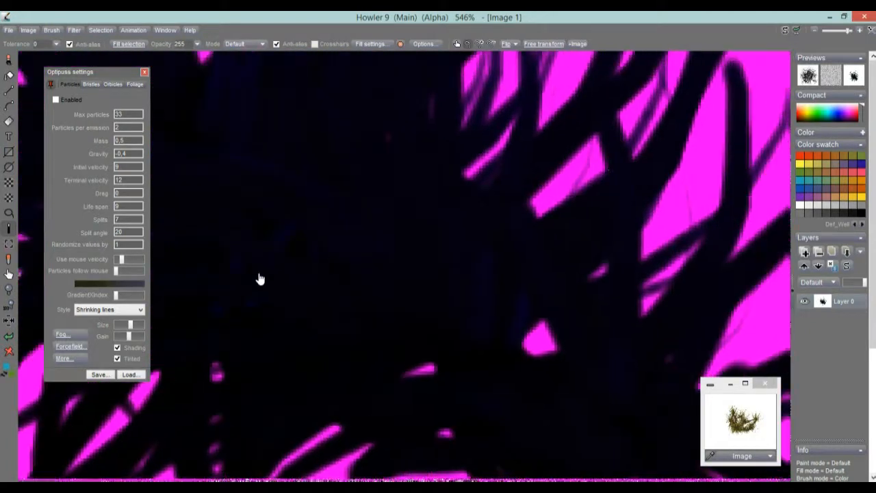
{"action": "left_click_drag", "start_coordinate": [612, 219], "coordinate": [698, 168]}
{"action": "scroll", "coordinate": [525, 185], "scroll_direction": "down", "scroll_amount": 8}
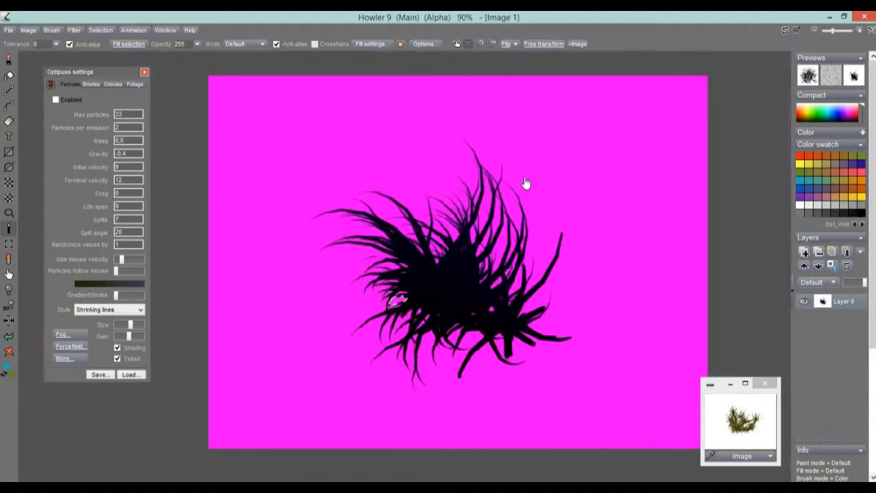
{"action": "scroll", "coordinate": [523, 186], "scroll_direction": "up", "scroll_amount": 2}
{"action": "scroll", "coordinate": [558, 189], "scroll_direction": "up", "scroll_amount": 4}
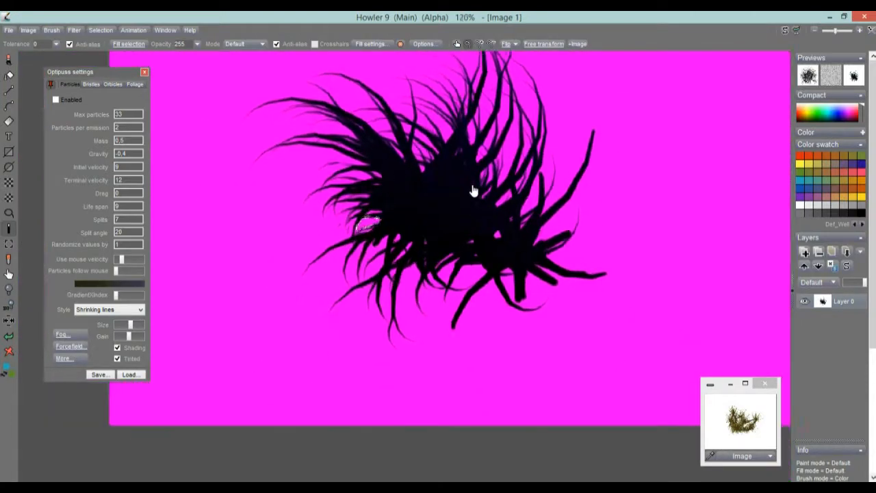
{"action": "scroll", "coordinate": [526, 198], "scroll_direction": "down", "scroll_amount": 3}
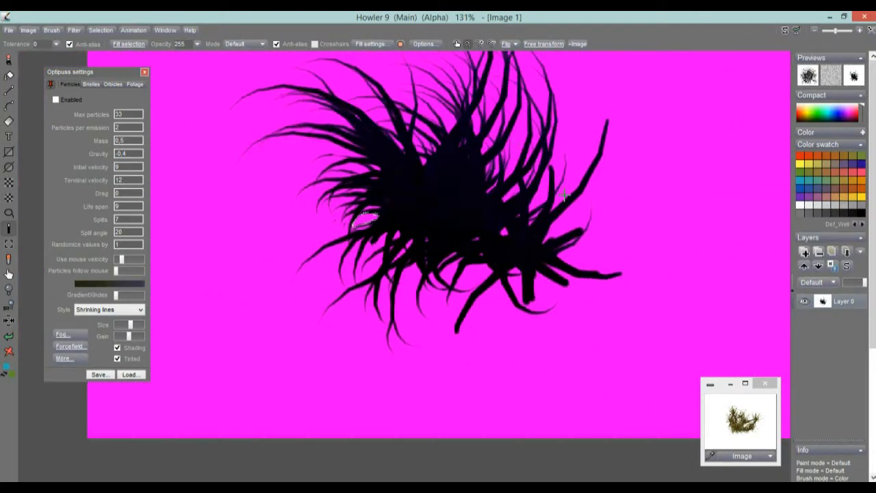
{"action": "mouse_move", "coordinate": [489, 157]}
{"action": "left_mouse_down"}
{"action": "mouse_move", "coordinate": [477, 211]}
{"action": "mouse_move", "coordinate": [498, 233]}
{"action": "left_mouse_up"}
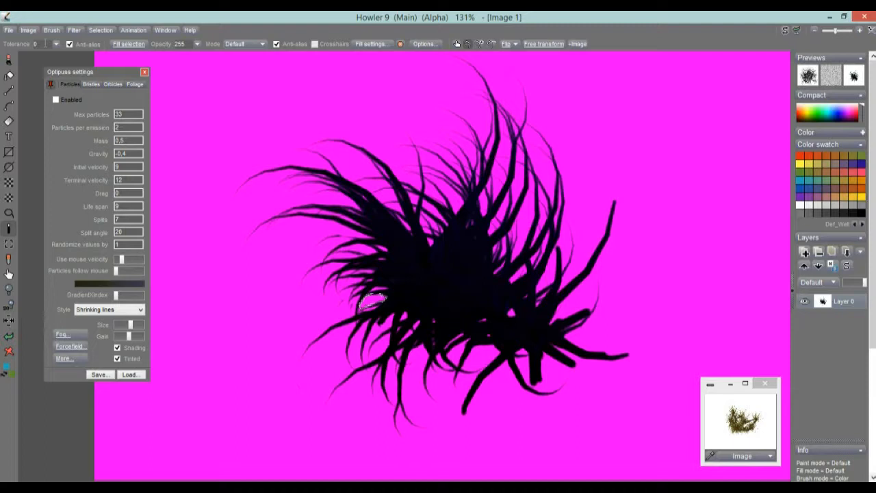
{"action": "scroll", "coordinate": [507, 247], "scroll_direction": "down", "scroll_amount": 2}
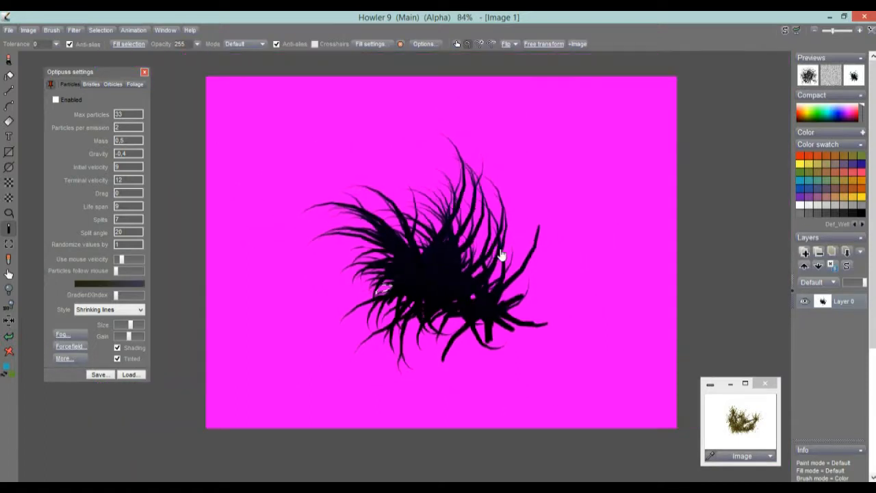
{"action": "scroll", "coordinate": [502, 254], "scroll_direction": "up", "scroll_amount": 1}
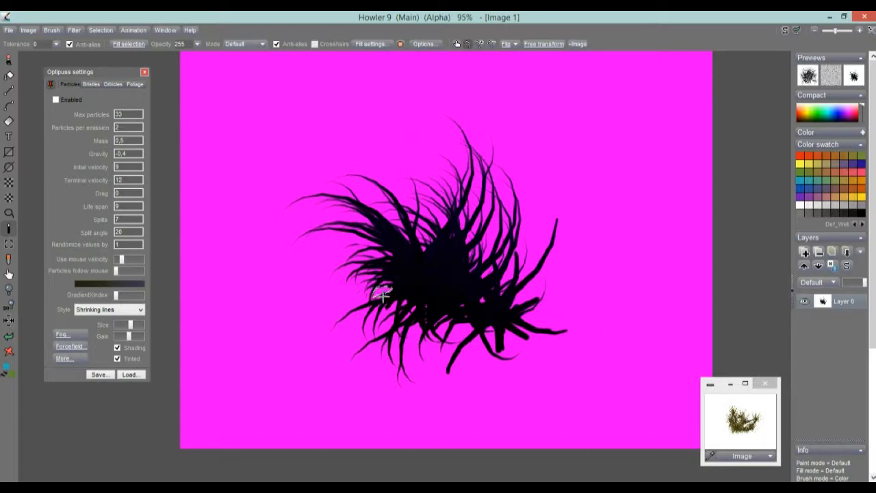
Step: Invert the alpha, inspect the strand edges up close, and undo back to the mask from before the last gap selection
{"action": "left_click", "coordinate": [94, 29]}
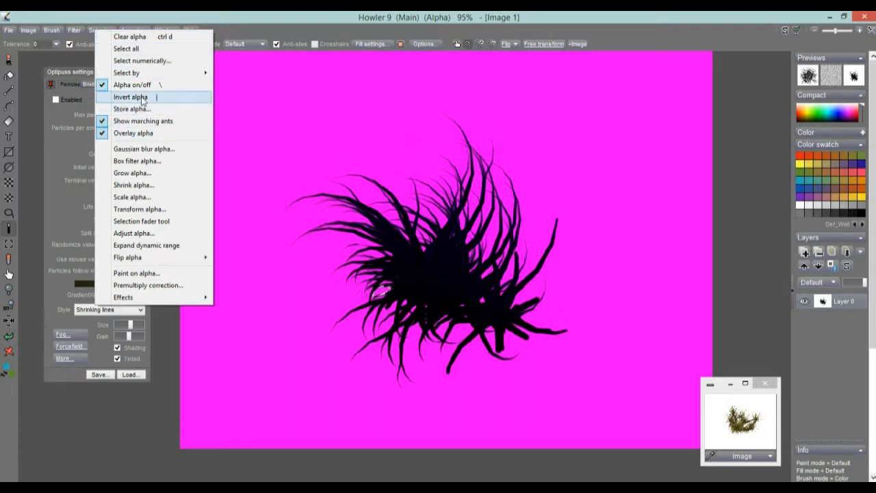
{"action": "left_click", "coordinate": [130, 97]}
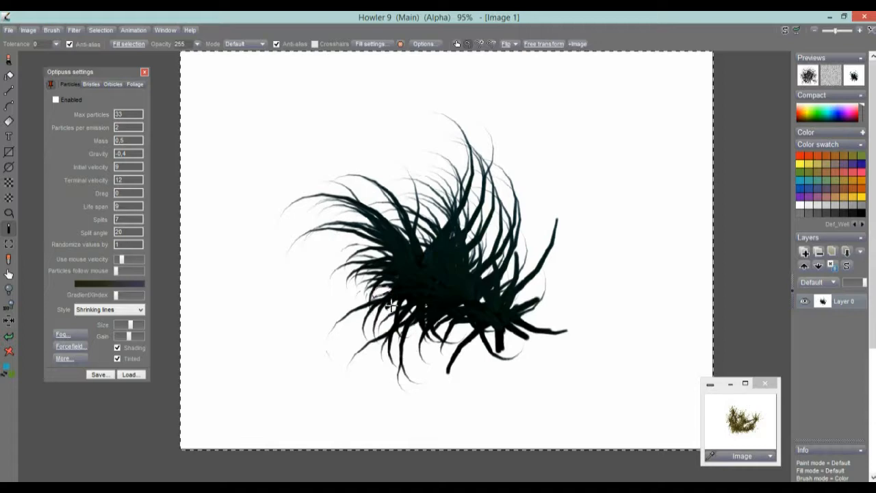
{"action": "scroll", "coordinate": [464, 282], "scroll_direction": "up", "scroll_amount": 2}
{"action": "scroll", "coordinate": [464, 281], "scroll_direction": "up", "scroll_amount": 3}
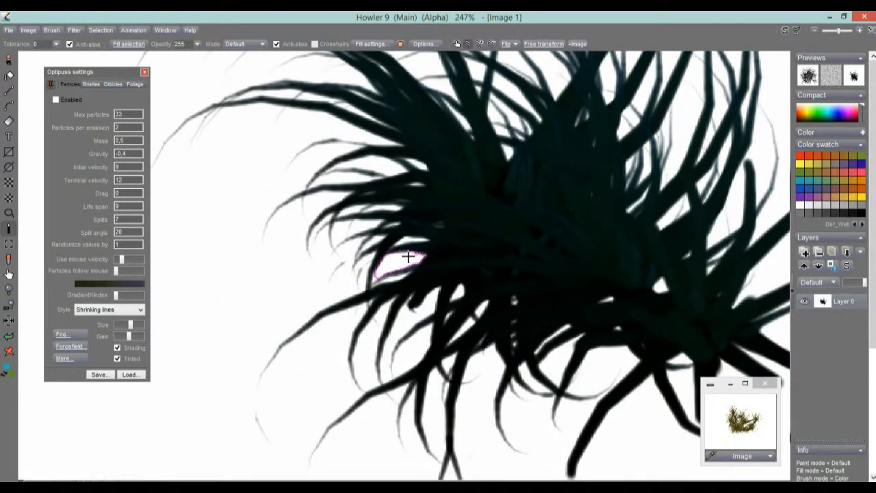
{"action": "scroll", "coordinate": [449, 256], "scroll_direction": "down", "scroll_amount": 4}
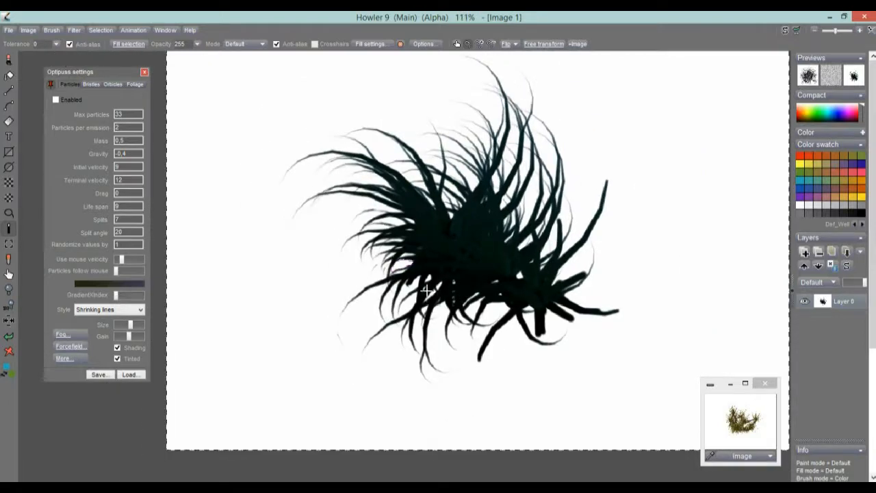
{"action": "left_click", "coordinate": [11, 340]}
{"action": "left_click", "coordinate": [11, 340]}
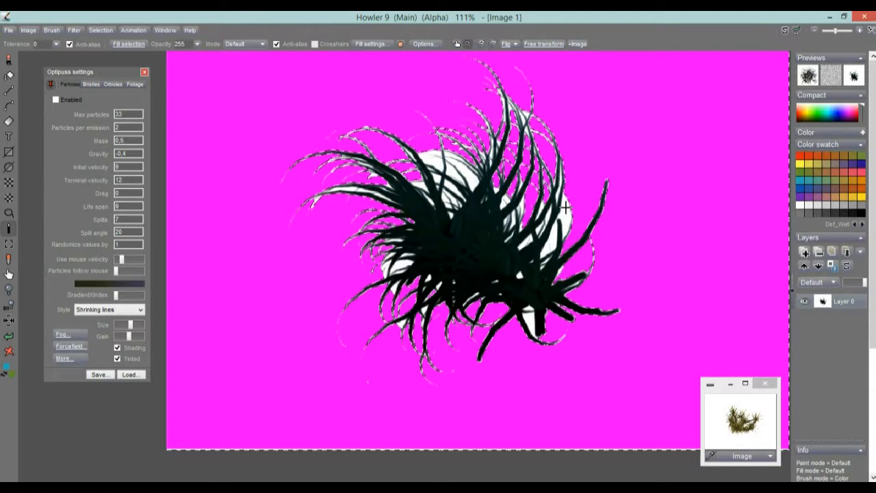
Step: Mask the enclosed white gaps between the clump's right-side and upper strands with the anti-aliased magic wand
{"action": "scroll", "coordinate": [433, 228], "scroll_direction": "up", "scroll_amount": 3}
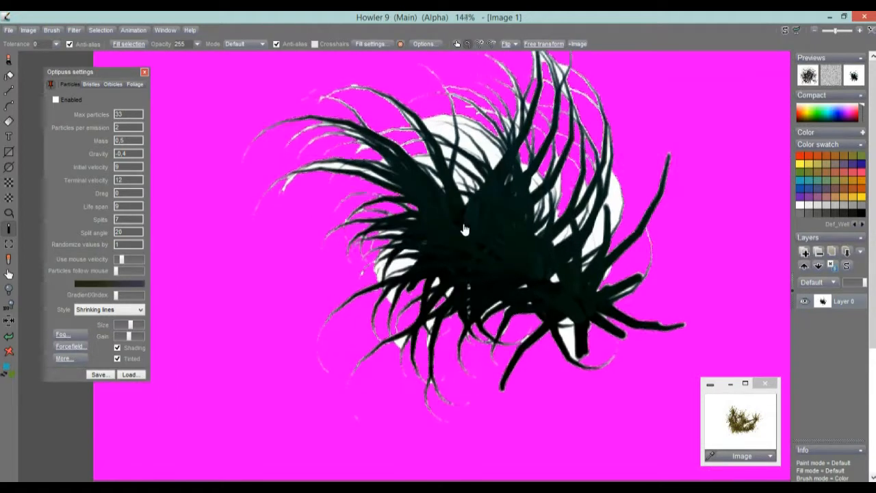
{"action": "scroll", "coordinate": [491, 248], "scroll_direction": "up", "scroll_amount": 2}
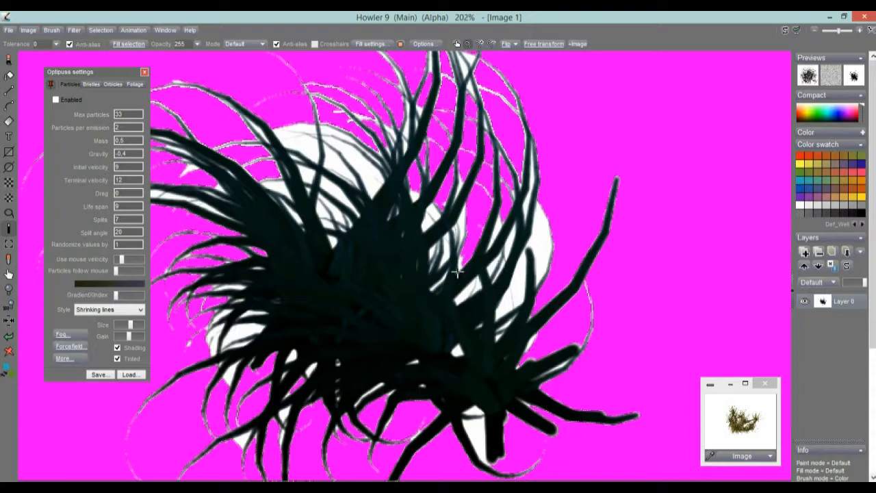
{"action": "left_click", "coordinate": [544, 244]}
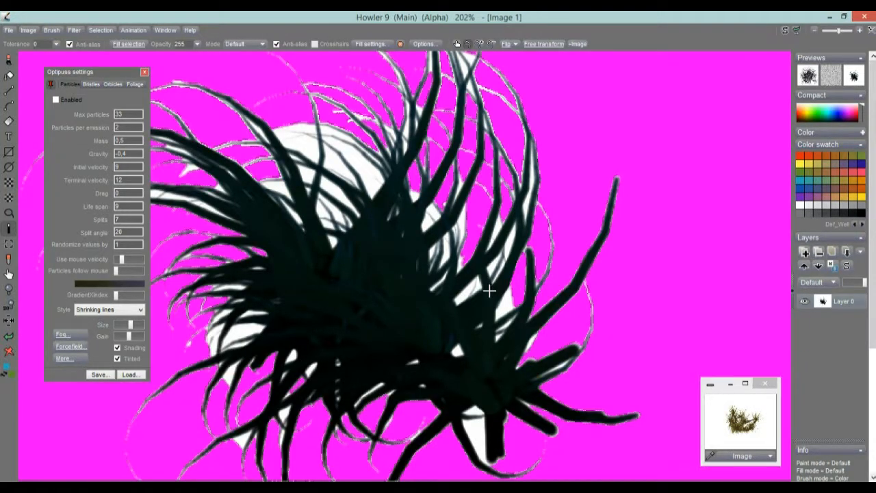
{"action": "left_click", "coordinate": [464, 295]}
{"action": "left_click", "coordinate": [505, 301]}
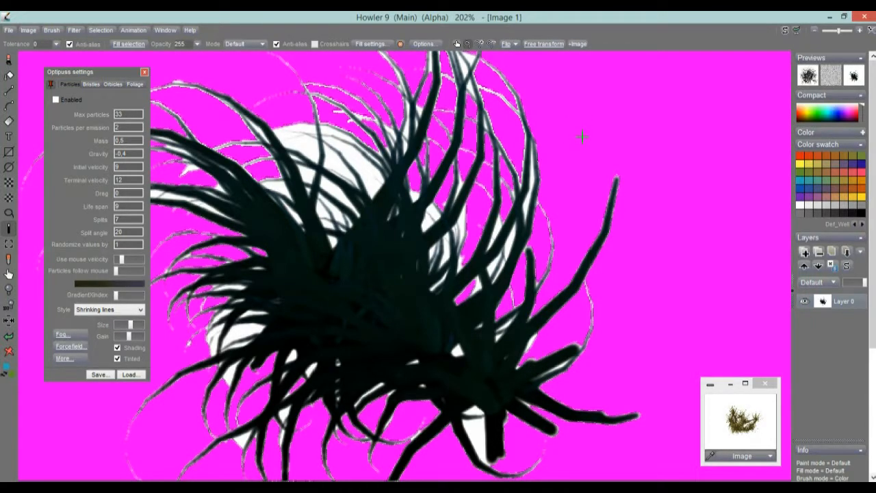
{"action": "left_click", "coordinate": [309, 144]}
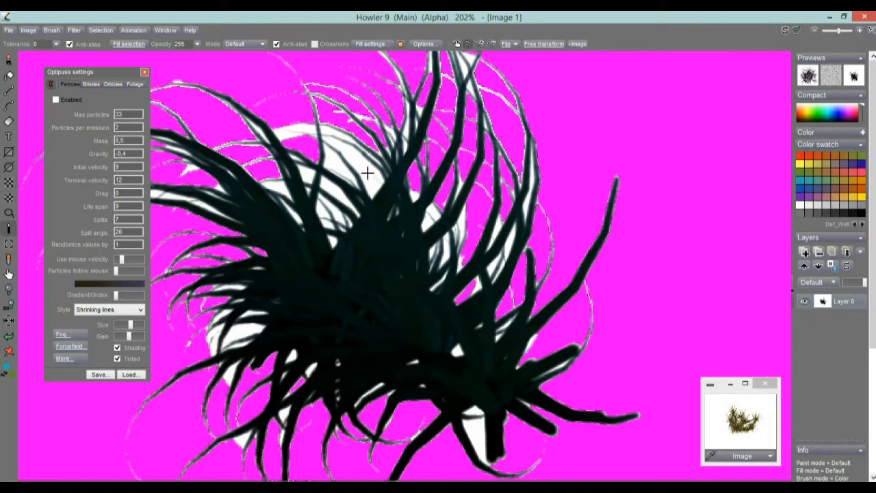
Step: Try the zero-tolerance magic wand on the narrow gap between the clump's upper strands and inspect its outline up close
{"action": "scroll", "coordinate": [434, 166], "scroll_direction": "up", "scroll_amount": 5}
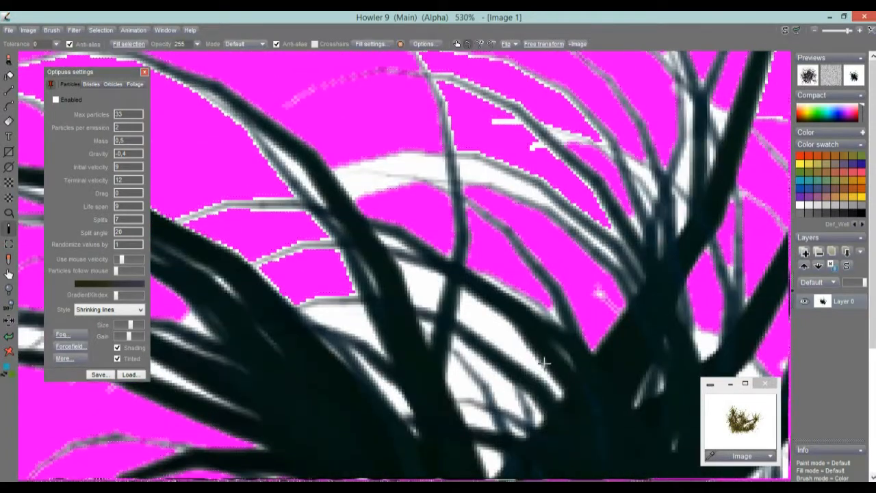
{"action": "left_click", "coordinate": [487, 325]}
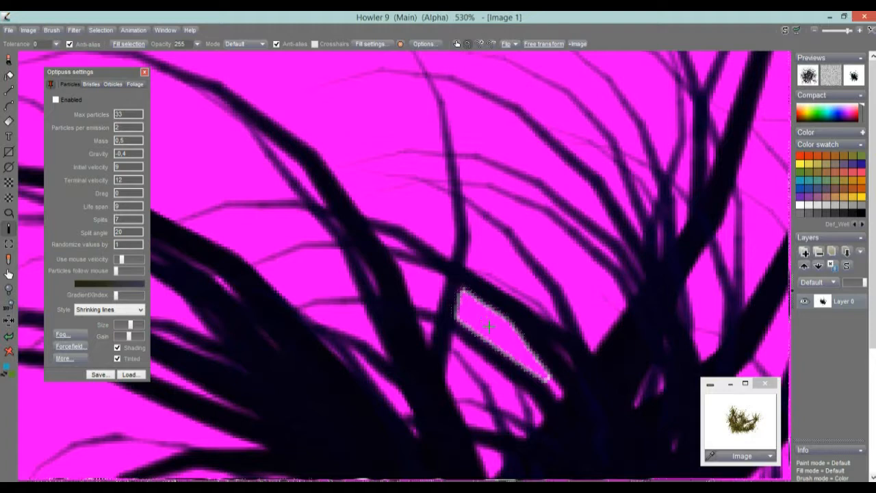
{"action": "scroll", "coordinate": [553, 308], "scroll_direction": "up", "scroll_amount": 3}
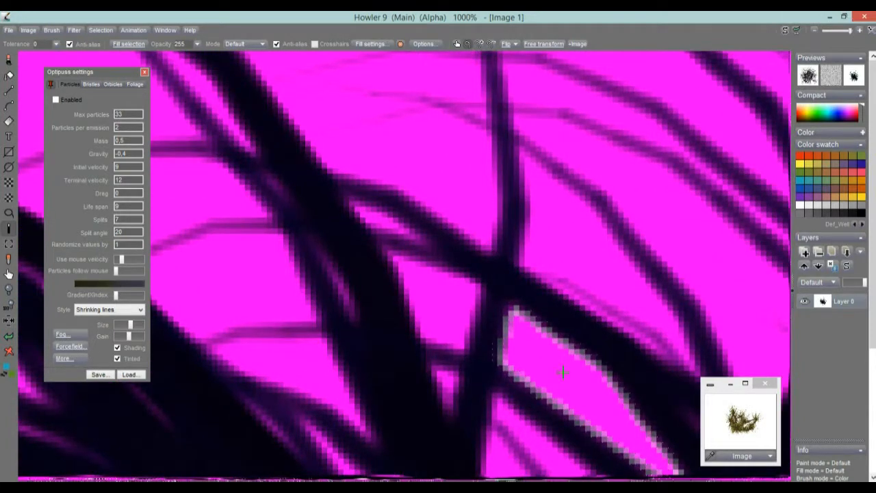
{"action": "left_click", "coordinate": [555, 373]}
{"action": "left_click_drag", "start_coordinate": [580, 370], "coordinate": [477, 286]}
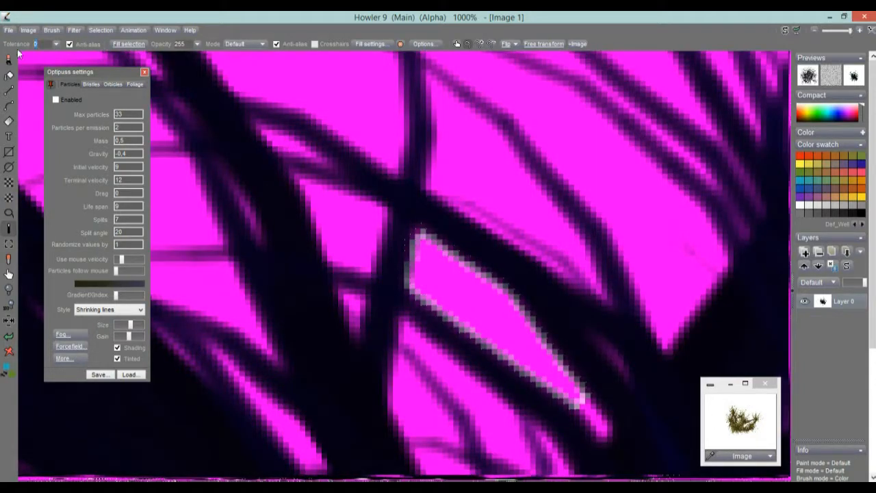
Step: Try a magic wand tolerance of 1 on the neighbouring upper gaps, and undo the resulting selection
{"action": "type", "text": "1"}
{"action": "left_click", "coordinate": [483, 165]}
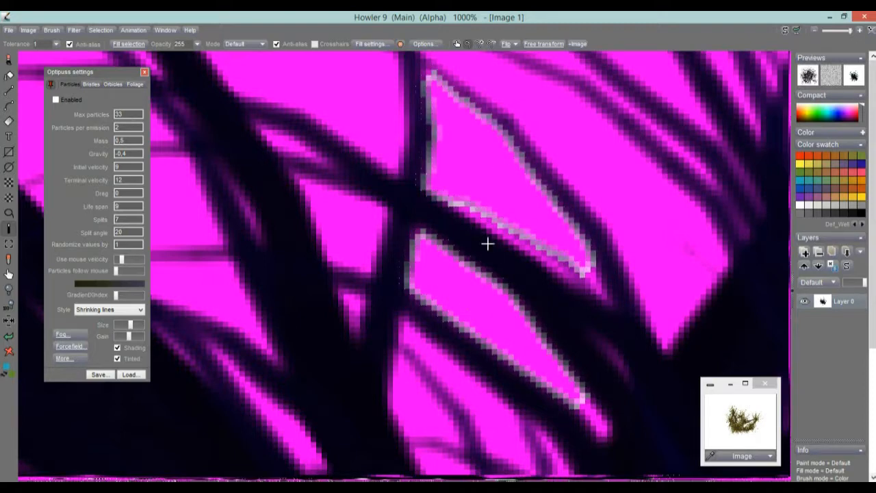
{"action": "left_click", "coordinate": [491, 180]}
{"action": "right_click", "coordinate": [491, 173]}
{"action": "scroll", "coordinate": [565, 220], "scroll_direction": "down", "scroll_amount": 5}
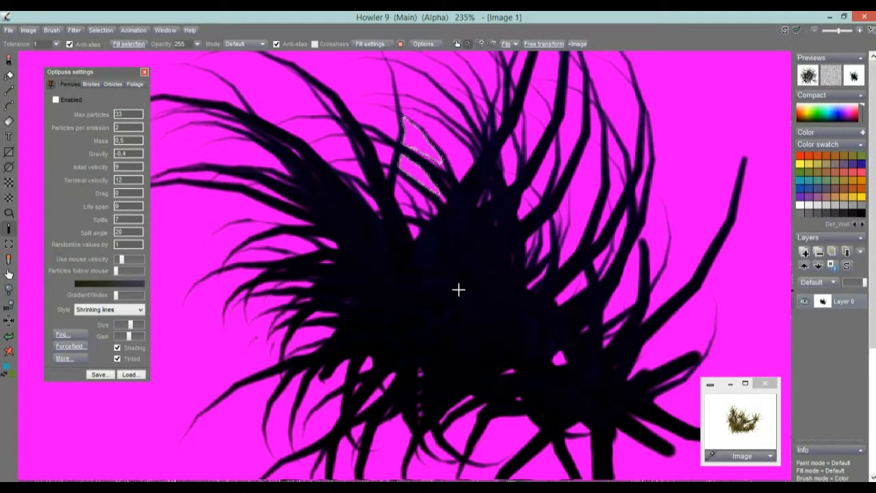
{"action": "left_click", "coordinate": [435, 197]}
{"action": "right_click", "coordinate": [452, 203]}
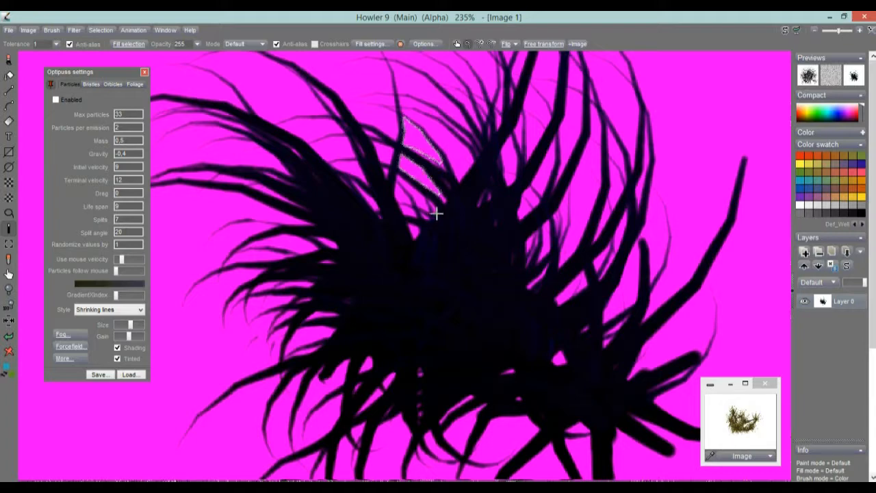
{"action": "left_click", "coordinate": [8, 339]}
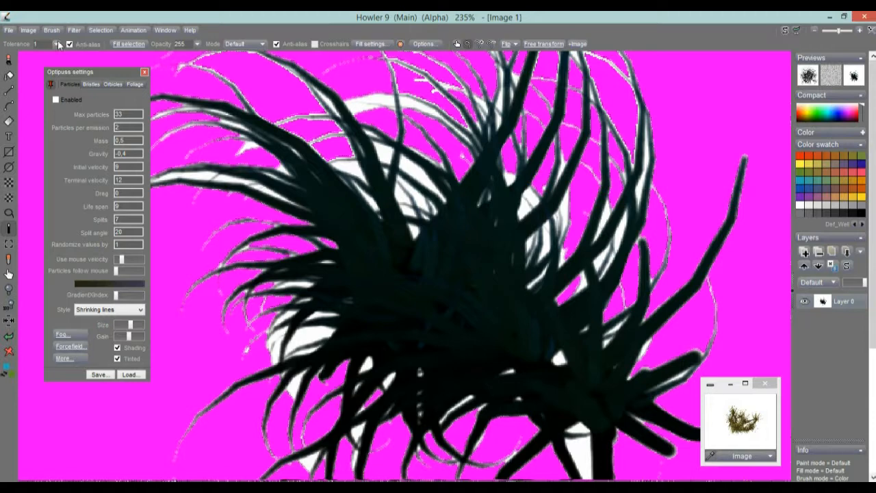
Step: Set the magic wand tolerance to 2 and mask several enclosed white gaps between the clump's lower-left strands
{"action": "left_click", "coordinate": [74, 59]}
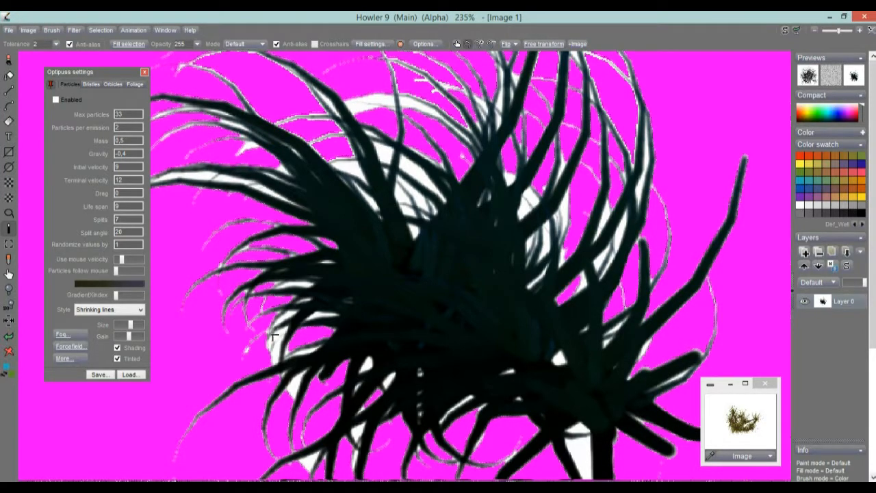
{"action": "scroll", "coordinate": [274, 336], "scroll_direction": "up", "scroll_amount": 5}
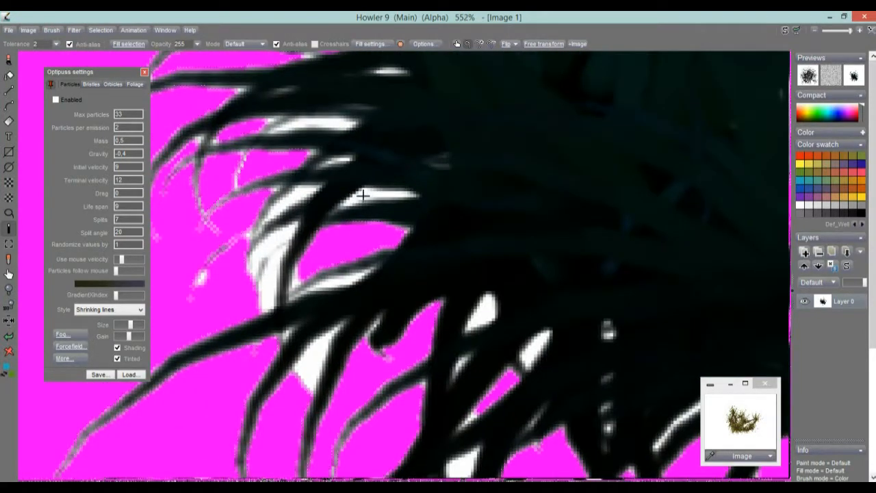
{"action": "left_click", "coordinate": [371, 192]}
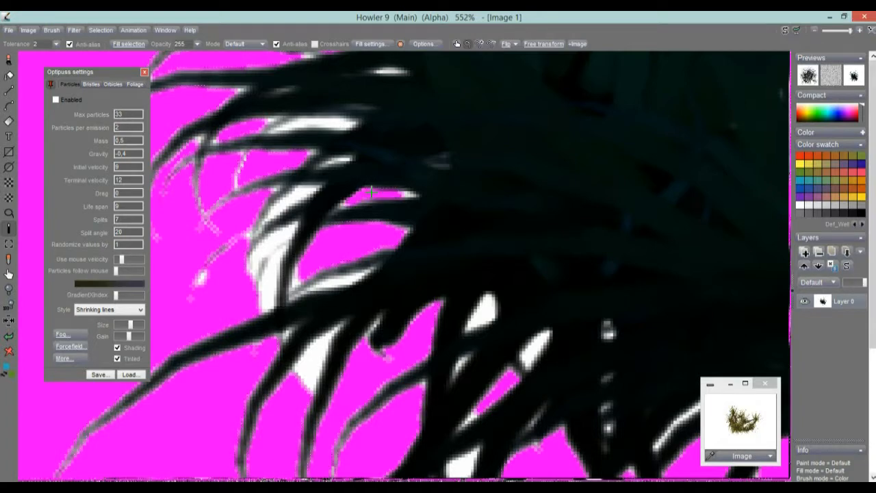
{"action": "left_click", "coordinate": [271, 241]}
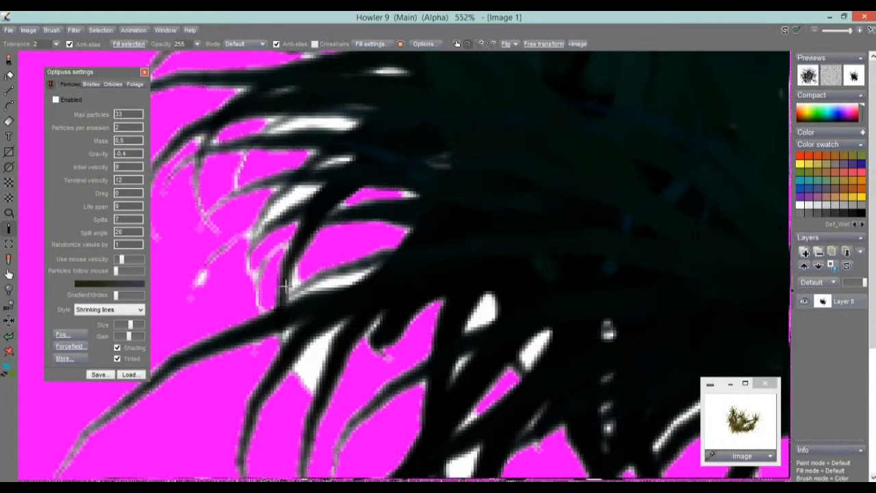
{"action": "left_click", "coordinate": [535, 346]}
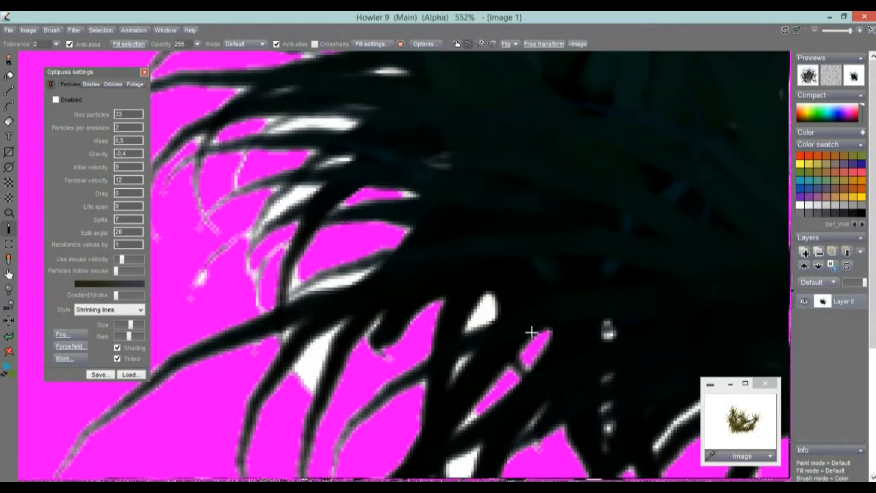
{"action": "left_click", "coordinate": [487, 314]}
{"action": "scroll", "coordinate": [483, 288], "scroll_direction": "down", "scroll_amount": 5}
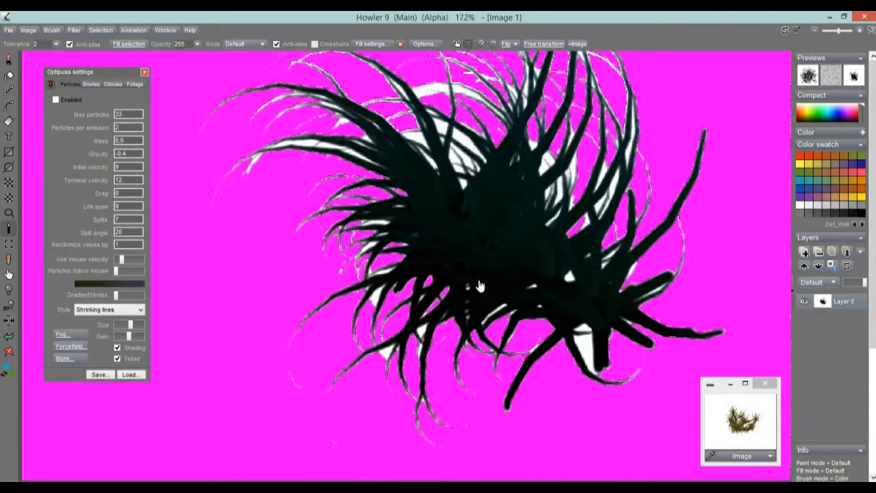
Step: Store the magic wand mask of the clump as an alpha copy, then invert the stored copy and invert it back
{"action": "left_click_drag", "start_coordinate": [495, 196], "coordinate": [401, 251]}
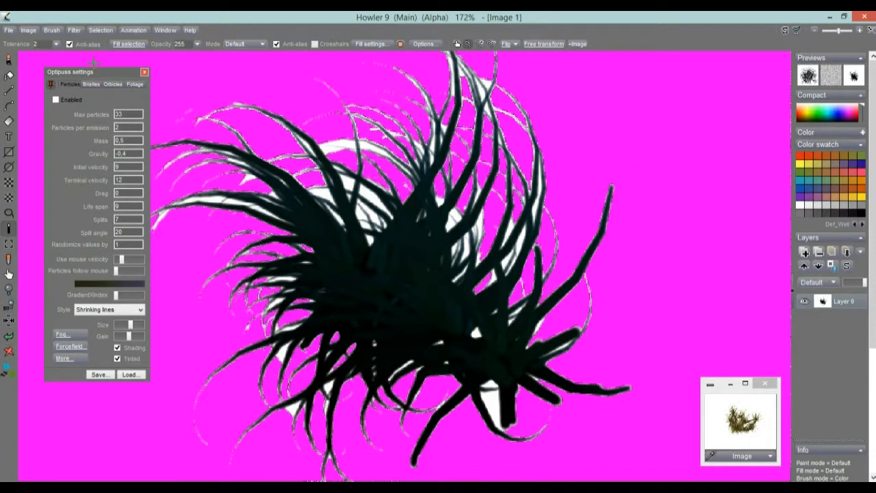
{"action": "left_click", "coordinate": [100, 31]}
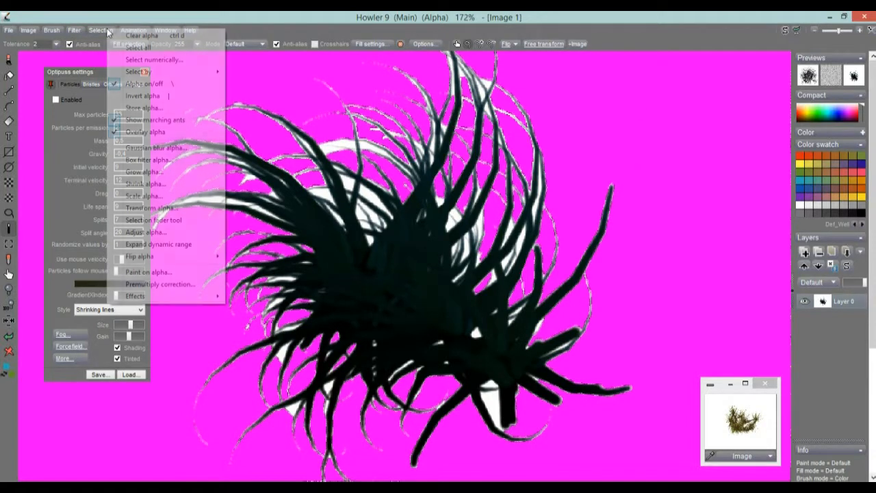
{"action": "left_click", "coordinate": [144, 108]}
{"action": "left_click_drag", "start_coordinate": [68, 374], "coordinate": [668, 80]}
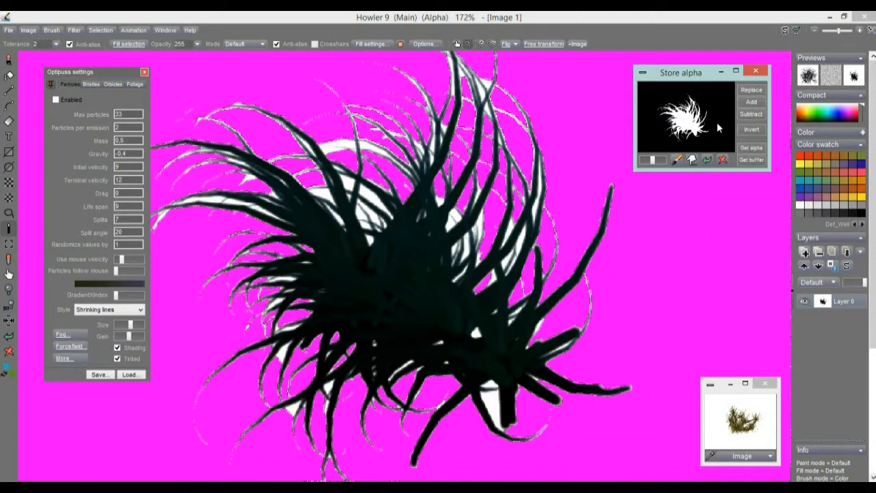
{"action": "left_click", "coordinate": [758, 130]}
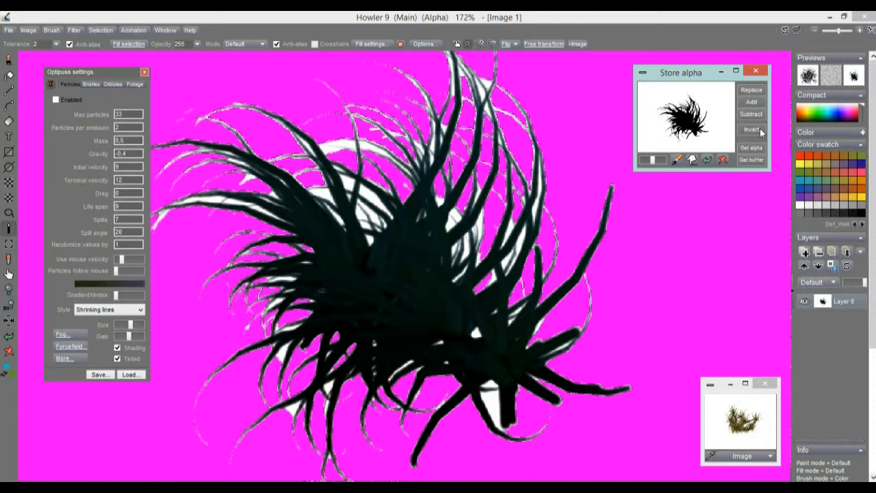
{"action": "left_click", "coordinate": [754, 133]}
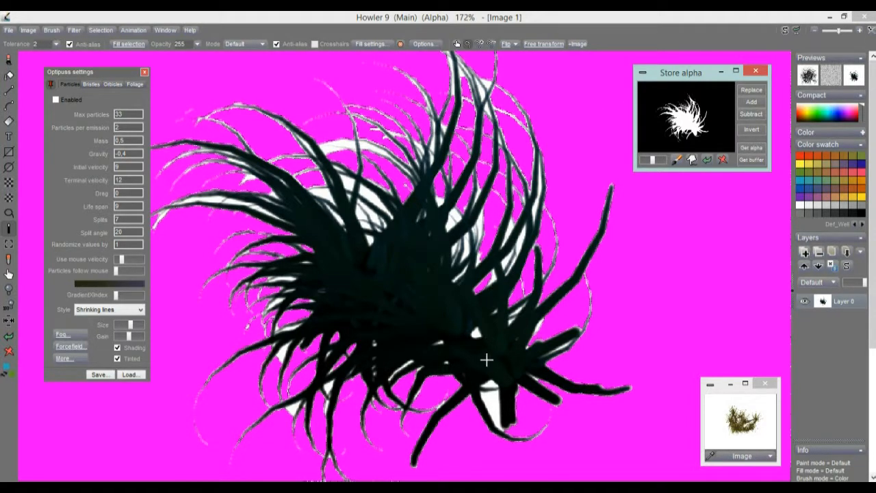
Step: Select the clump by shadows and store the resulting alpha in its own window below the magic wand alpha
{"action": "left_click", "coordinate": [96, 31]}
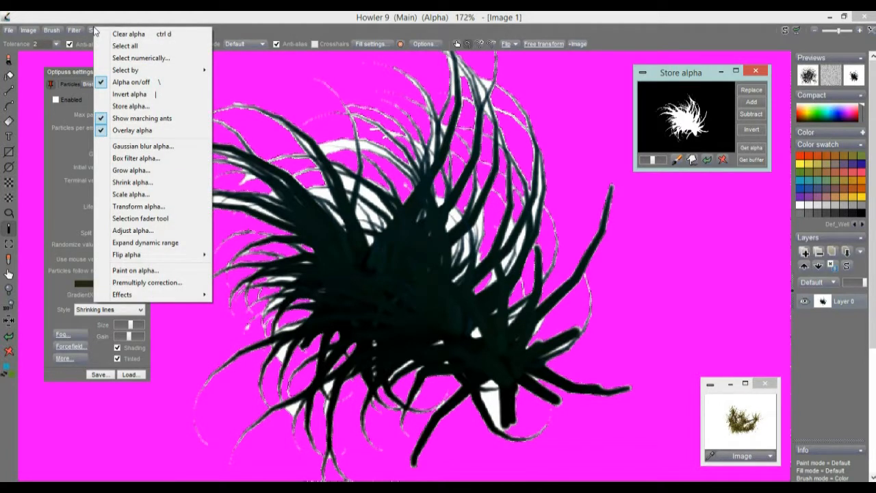
{"action": "mouse_move", "coordinate": [137, 71]}
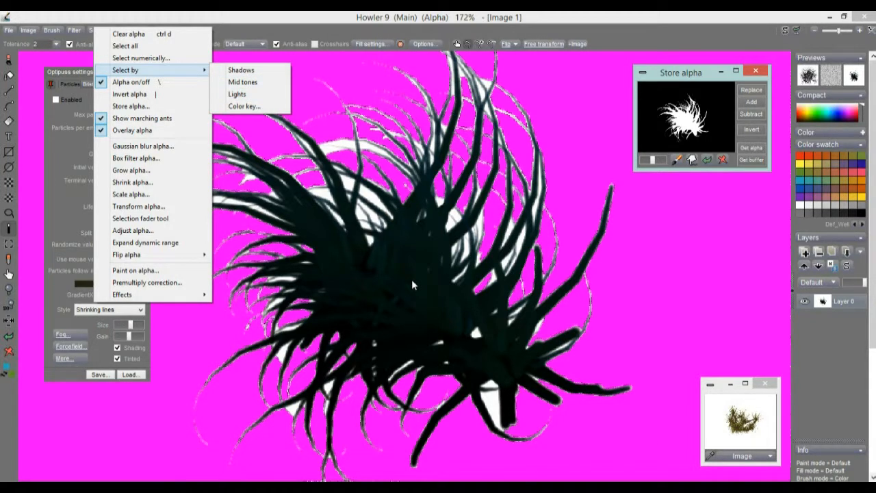
{"action": "left_click", "coordinate": [243, 71]}
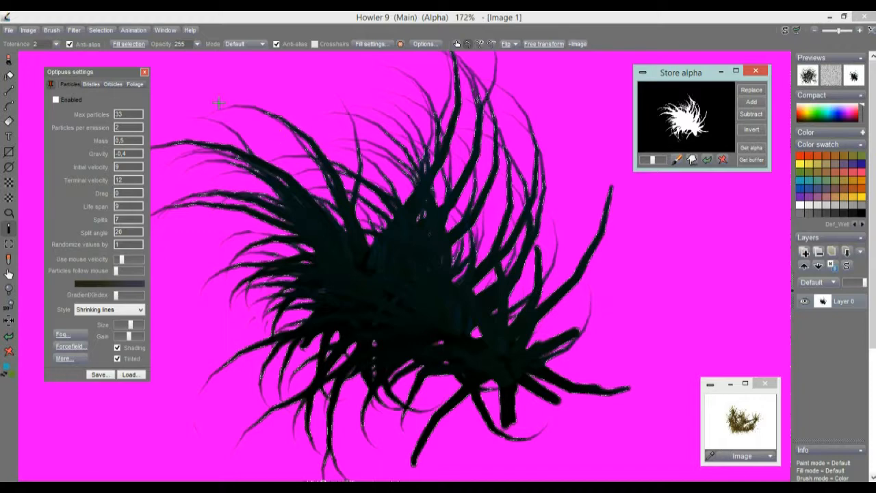
{"action": "left_click", "coordinate": [104, 27]}
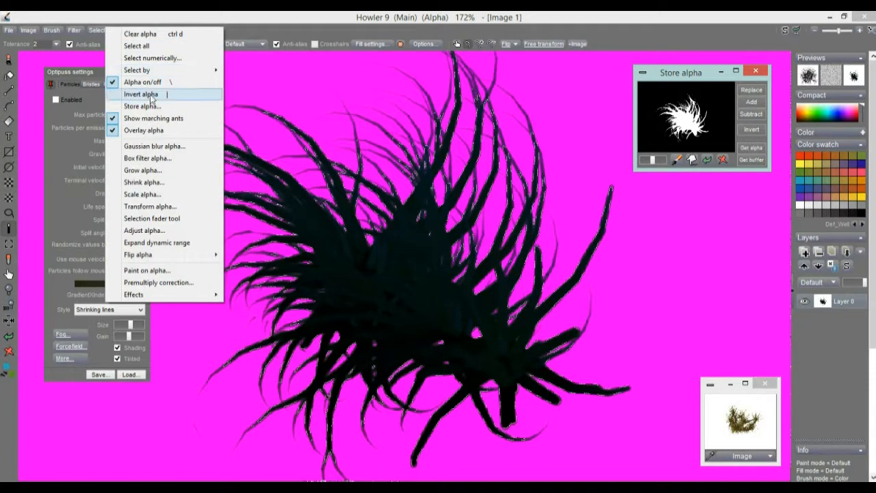
{"action": "left_click", "coordinate": [152, 106]}
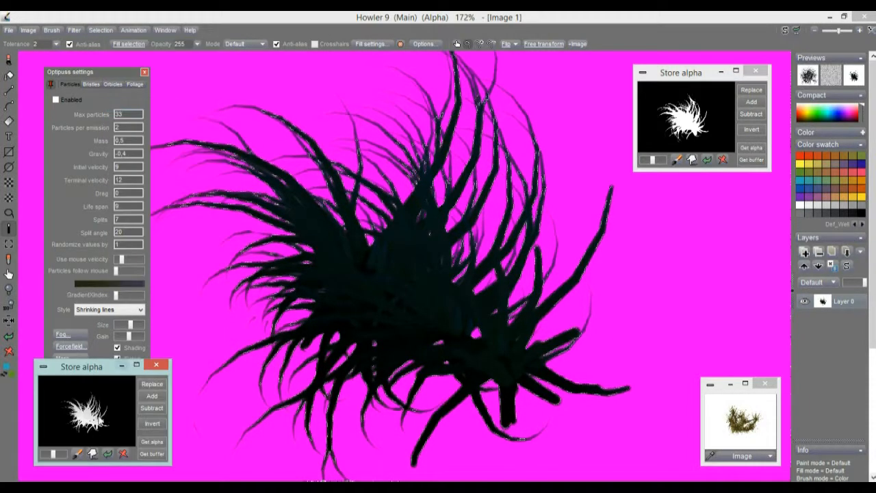
{"action": "left_click_drag", "start_coordinate": [70, 370], "coordinate": [684, 215]}
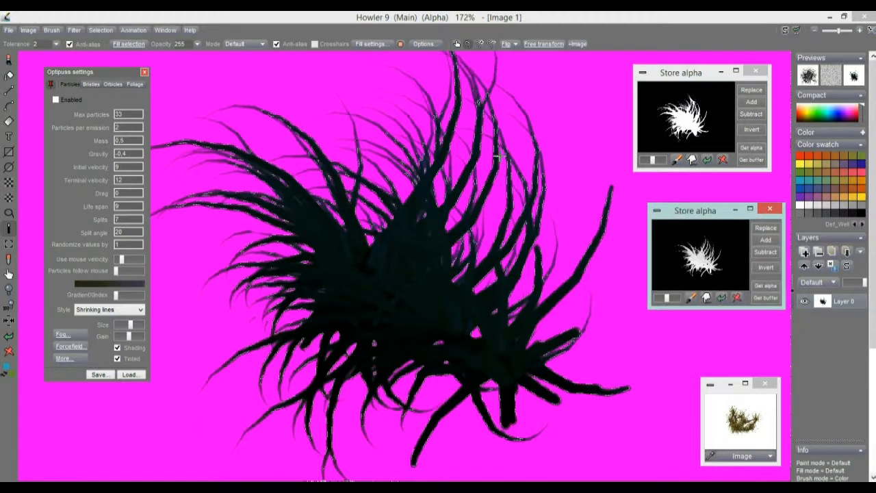
Step: Select the image by mid tones and store that alpha as a third copy beside the other two
{"action": "left_click", "coordinate": [101, 30]}
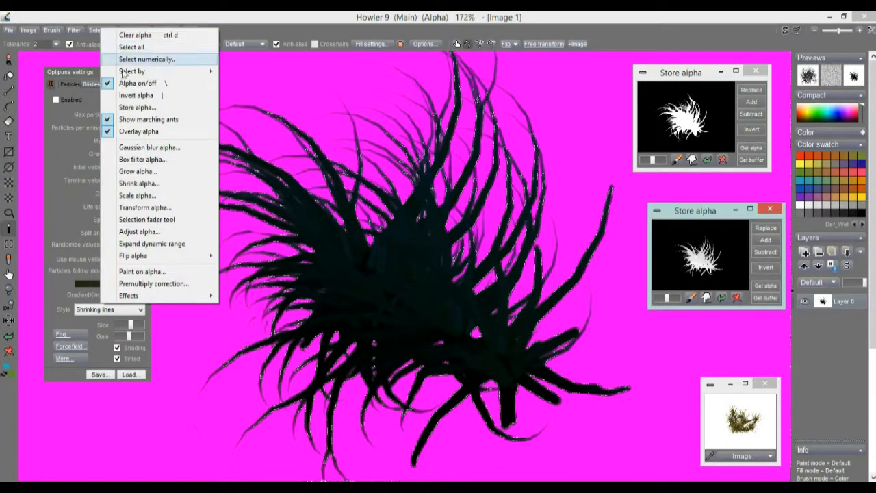
{"action": "left_click", "coordinate": [250, 83]}
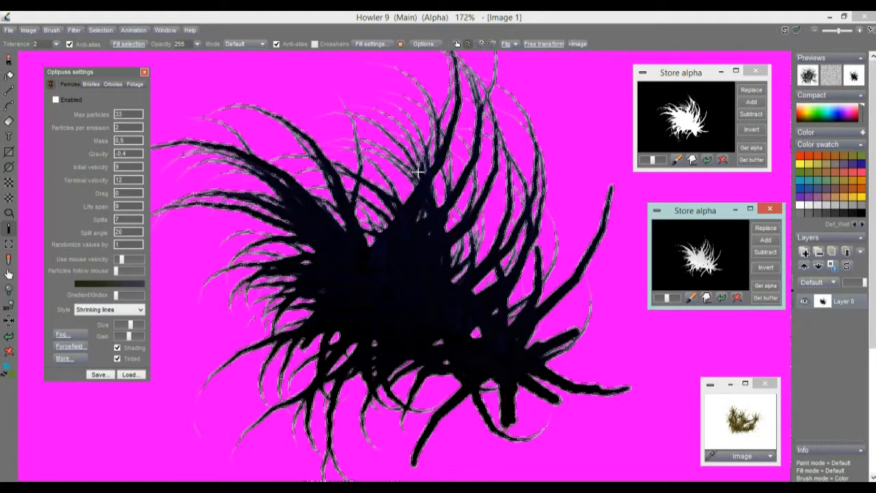
{"action": "left_click", "coordinate": [101, 30]}
{"action": "left_click", "coordinate": [142, 110]}
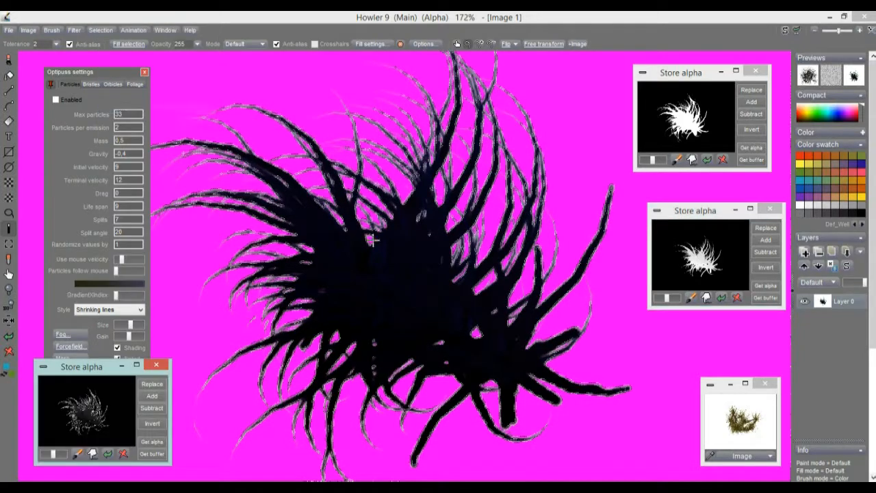
{"action": "left_click_drag", "start_coordinate": [75, 369], "coordinate": [594, 335]}
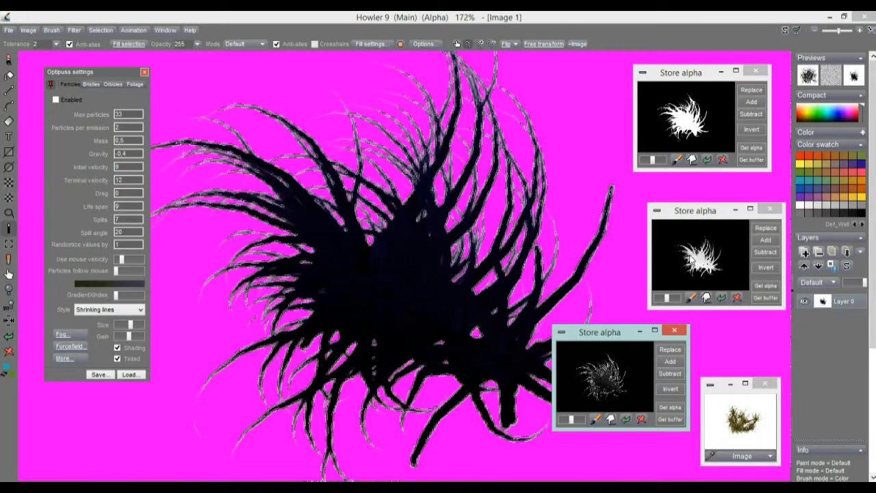
Step: Load the stored shadows alpha with the mid-tones alpha added to it, and store the combined selection as a new alpha
{"action": "left_click_drag", "start_coordinate": [699, 214], "coordinate": [684, 215]}
{"action": "left_click", "coordinate": [752, 228]}
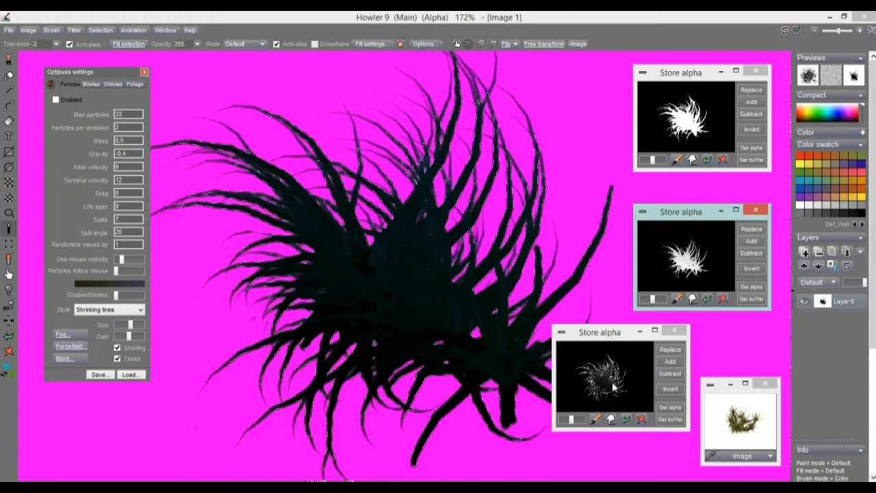
{"action": "left_click", "coordinate": [673, 361]}
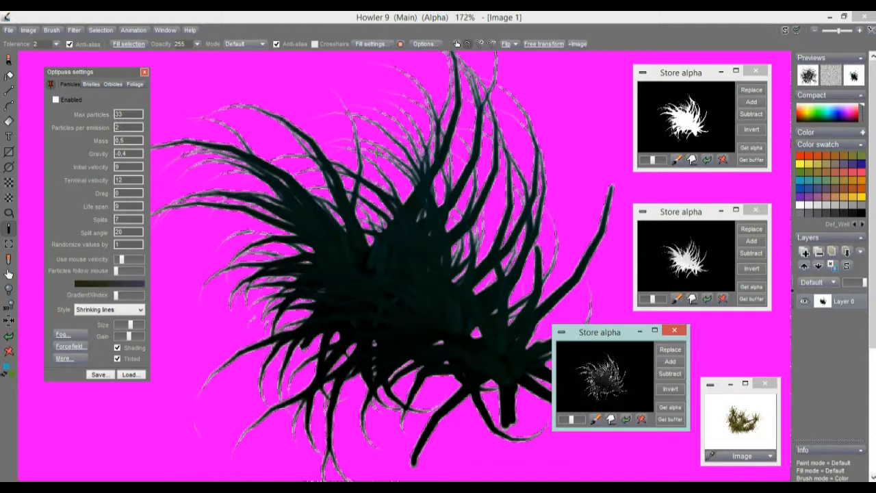
{"action": "left_click", "coordinate": [100, 30]}
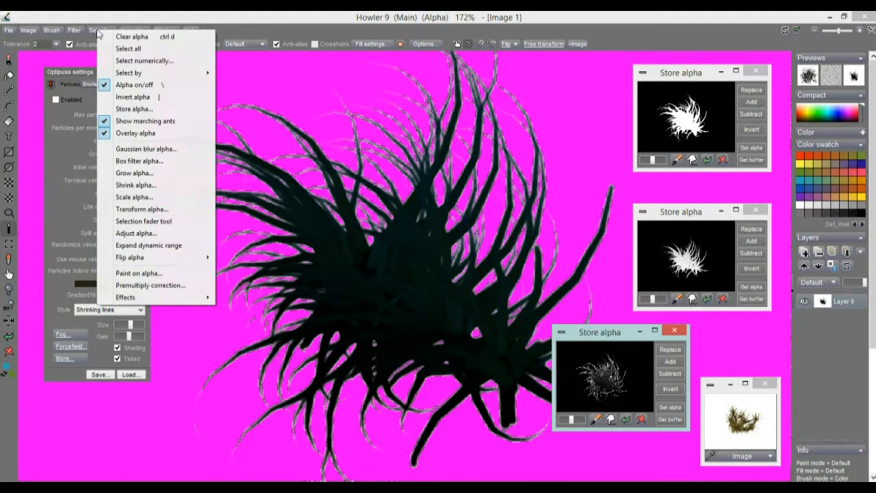
{"action": "left_click", "coordinate": [136, 108]}
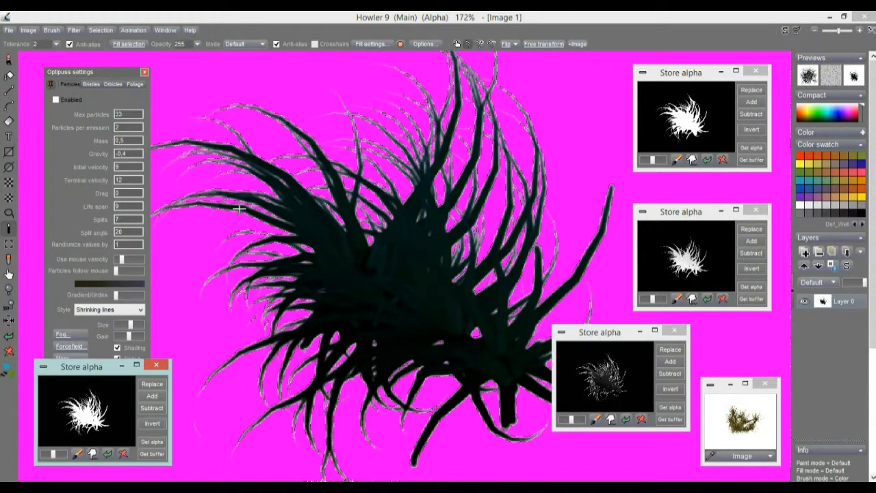
{"action": "left_click_drag", "start_coordinate": [71, 368], "coordinate": [553, 176]}
Step: Compare the stored shadows, mid-tones and combined alphas by loading them in turn as the current selection, ending on the combined one
{"action": "left_click", "coordinate": [710, 251]}
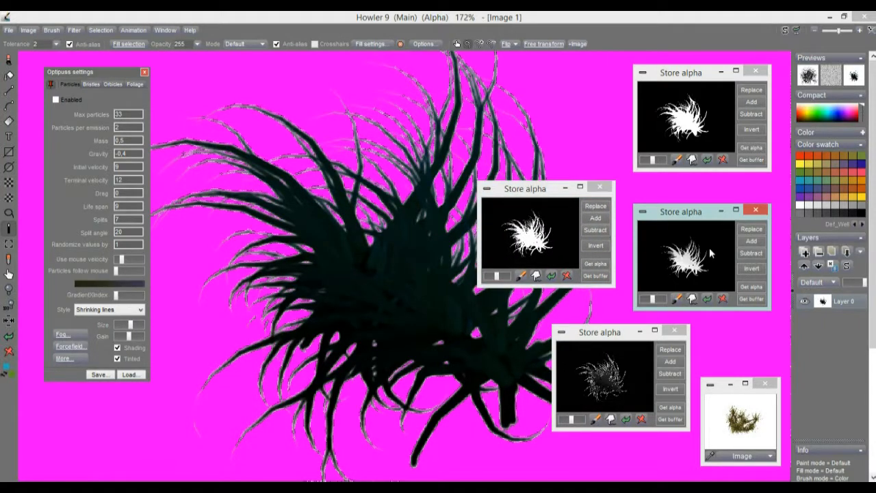
{"action": "left_click", "coordinate": [625, 369]}
{"action": "left_click", "coordinate": [527, 235]}
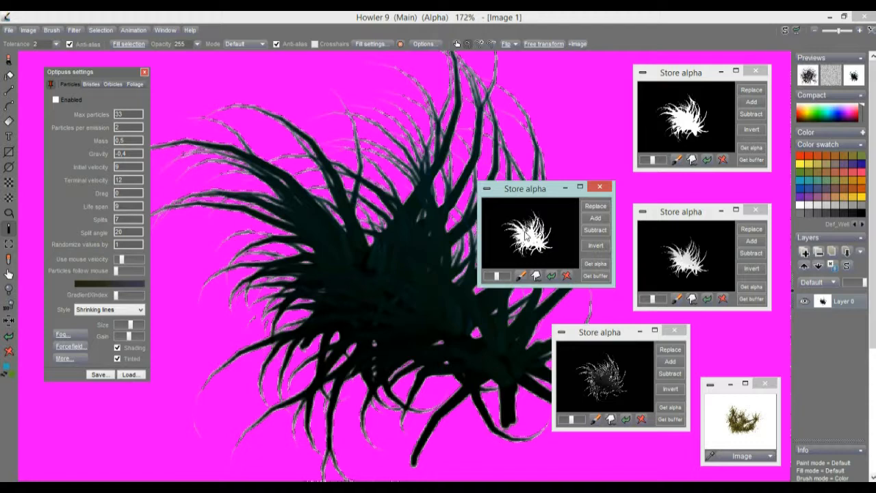
{"action": "left_click", "coordinate": [755, 232]}
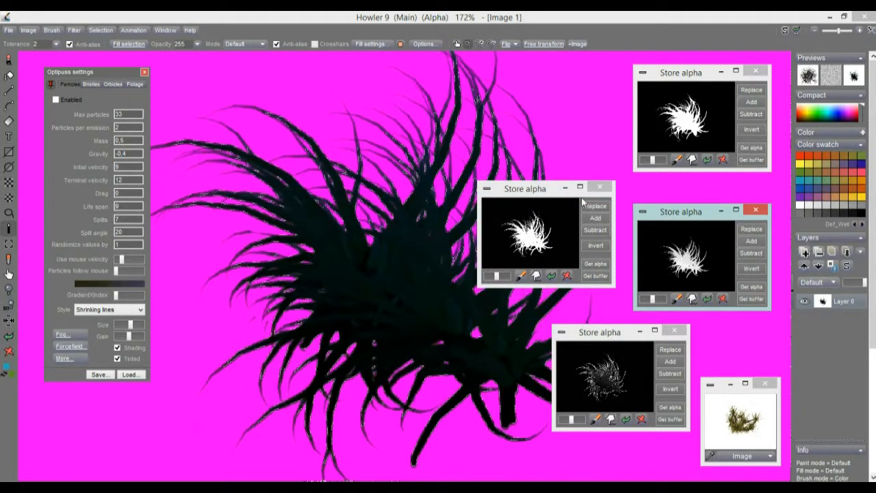
{"action": "left_click", "coordinate": [670, 350]}
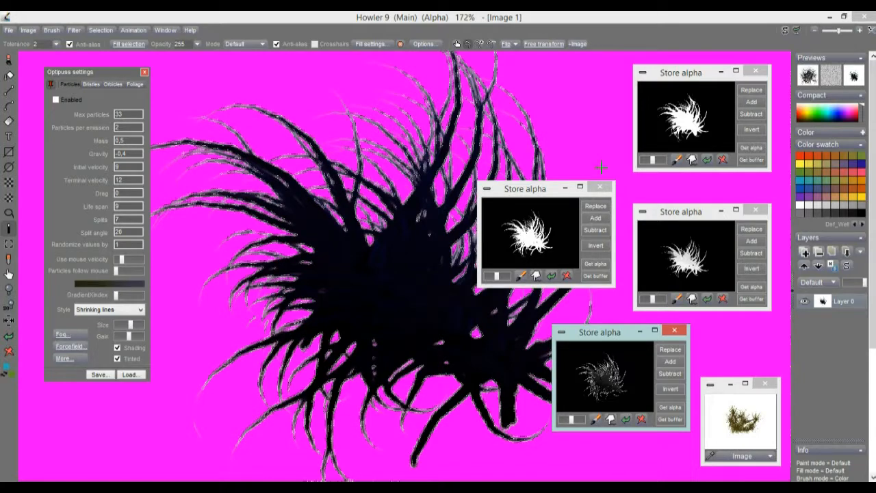
{"action": "left_click", "coordinate": [671, 362]}
{"action": "left_click", "coordinate": [673, 350]}
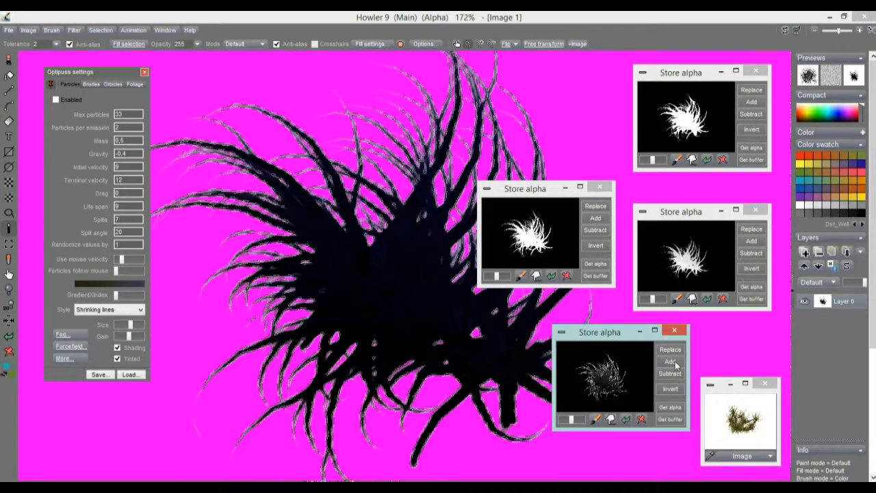
{"action": "left_click", "coordinate": [753, 230]}
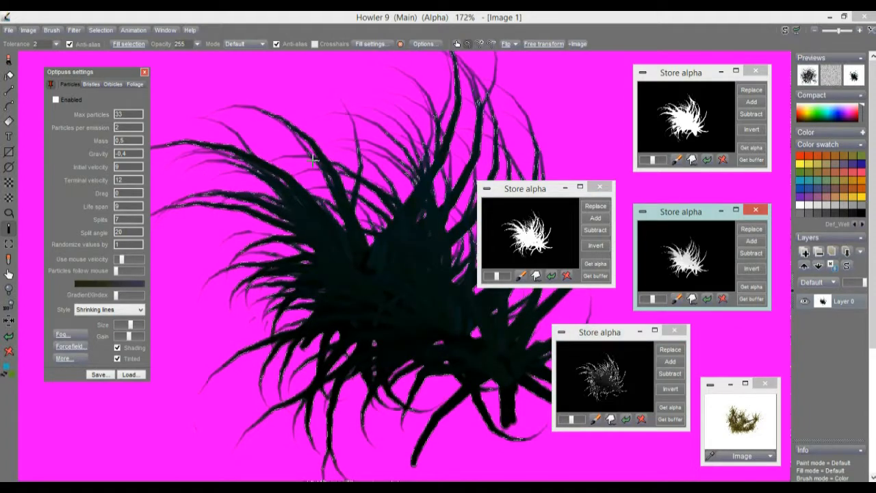
{"action": "left_click", "coordinate": [670, 362]}
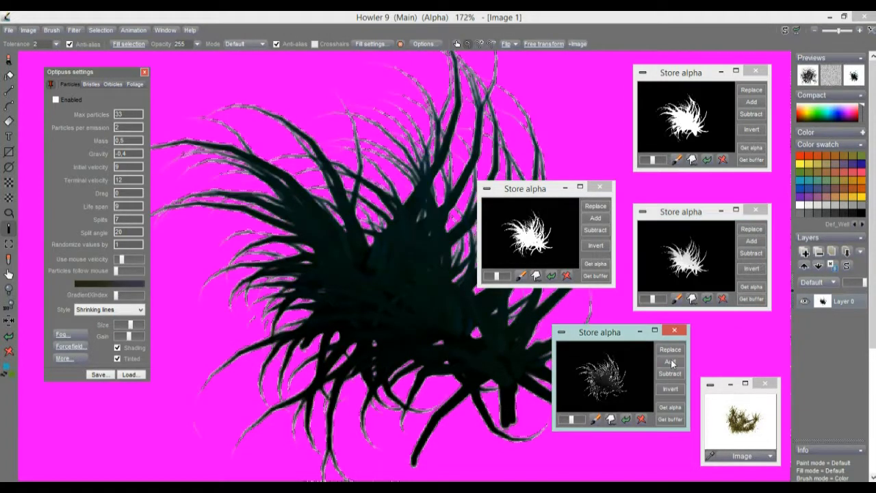
{"action": "left_click", "coordinate": [603, 207]}
Step: Move the combined alpha's window clear of the clump and inspect the selection outline around the strands at different magnifications
{"action": "left_click_drag", "start_coordinate": [525, 193], "coordinate": [66, 357]}
{"action": "left_click_drag", "start_coordinate": [491, 191], "coordinate": [443, 205]}
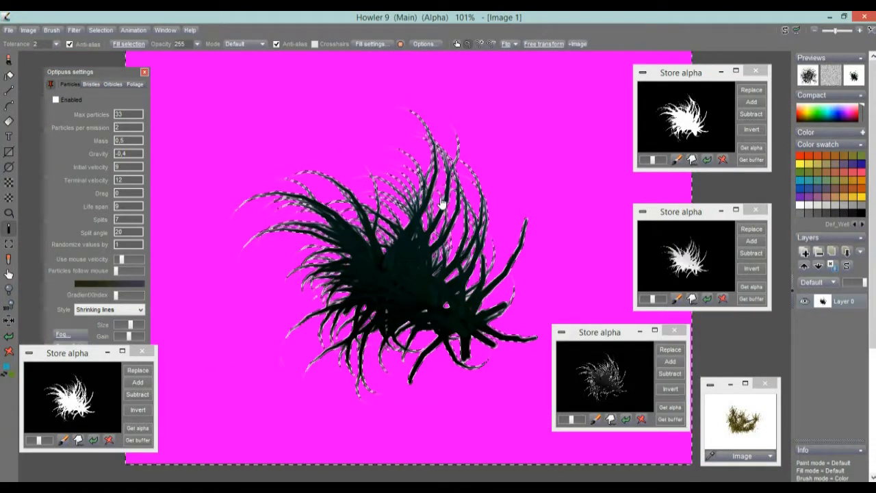
{"action": "scroll", "coordinate": [373, 239], "scroll_direction": "up", "scroll_amount": 3}
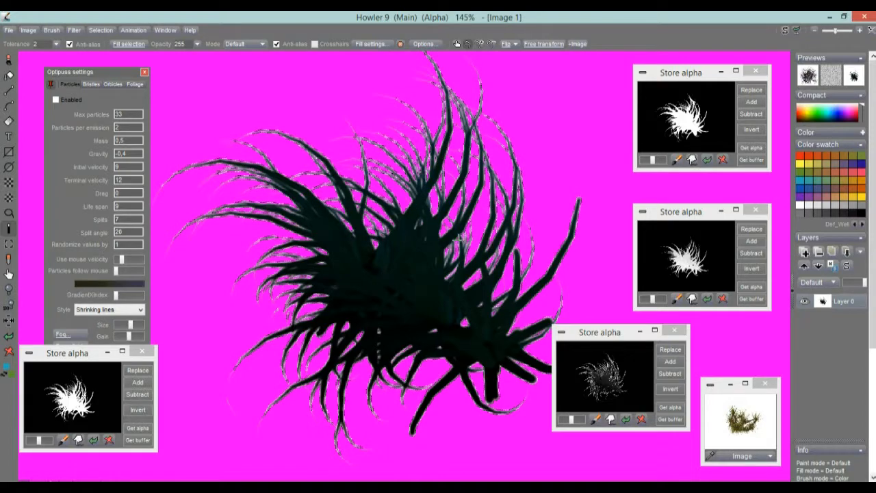
{"action": "scroll", "coordinate": [538, 182], "scroll_direction": "down", "scroll_amount": 3}
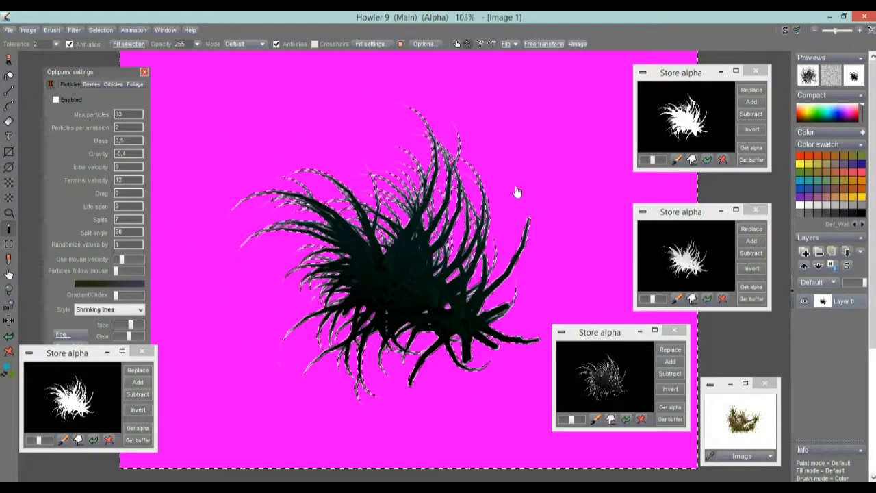
Step: Start a color key selection and sample the white background beside the clump as the key color
{"action": "left_click", "coordinate": [96, 31]}
{"action": "mouse_move", "coordinate": [202, 75]}
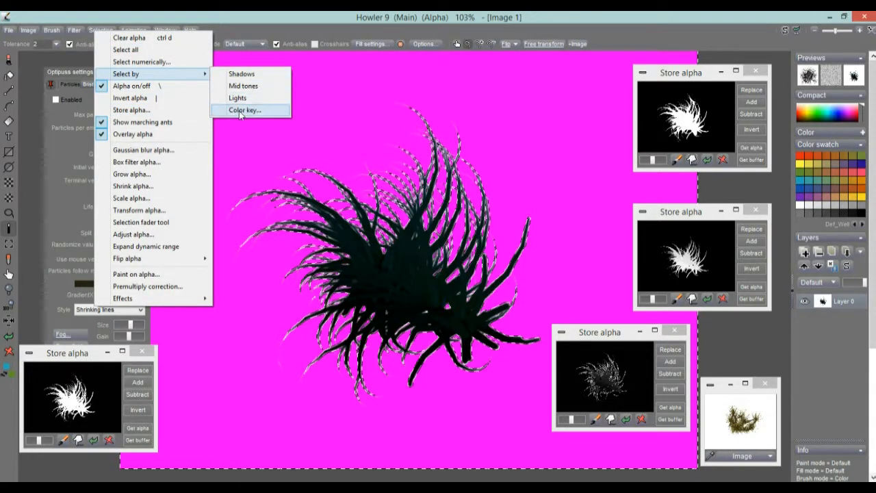
{"action": "left_click", "coordinate": [239, 111]}
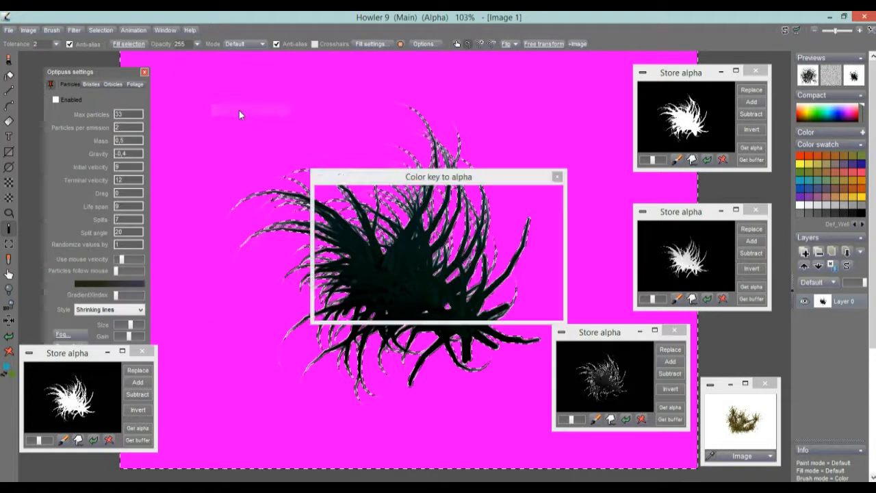
{"action": "left_click", "coordinate": [419, 215]}
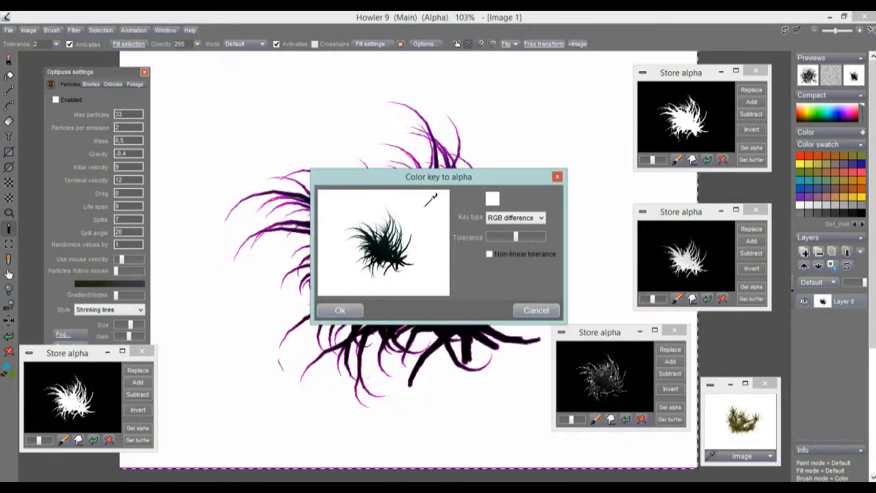
Step: Try the HSV difference key type for the color key, then switch it to V difference
{"action": "left_click", "coordinate": [515, 218]}
{"action": "left_click", "coordinate": [510, 237]}
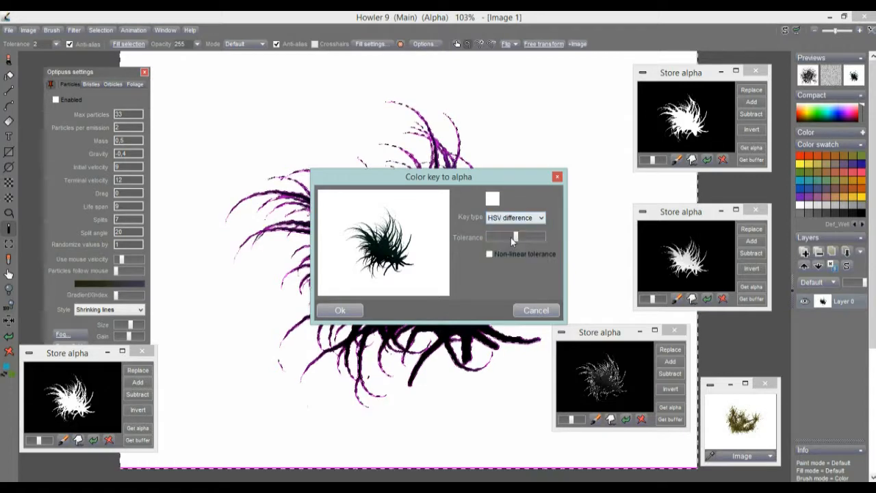
{"action": "left_click", "coordinate": [518, 219]}
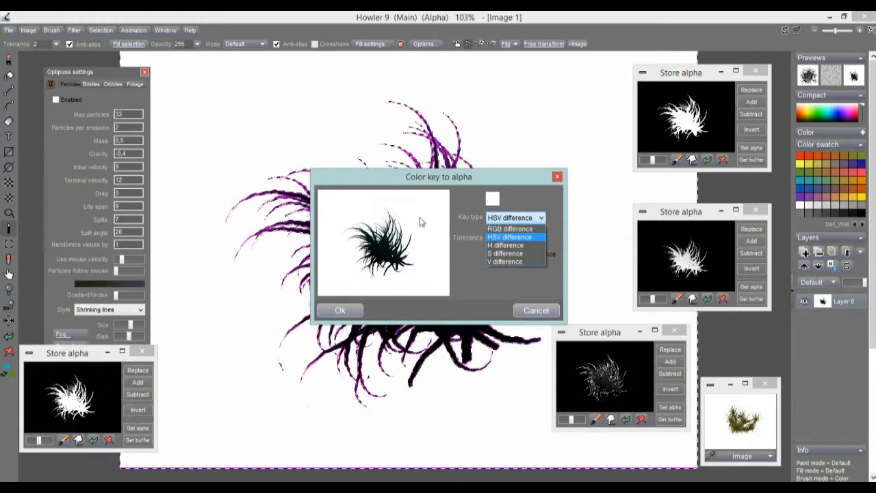
{"action": "left_click", "coordinate": [507, 261]}
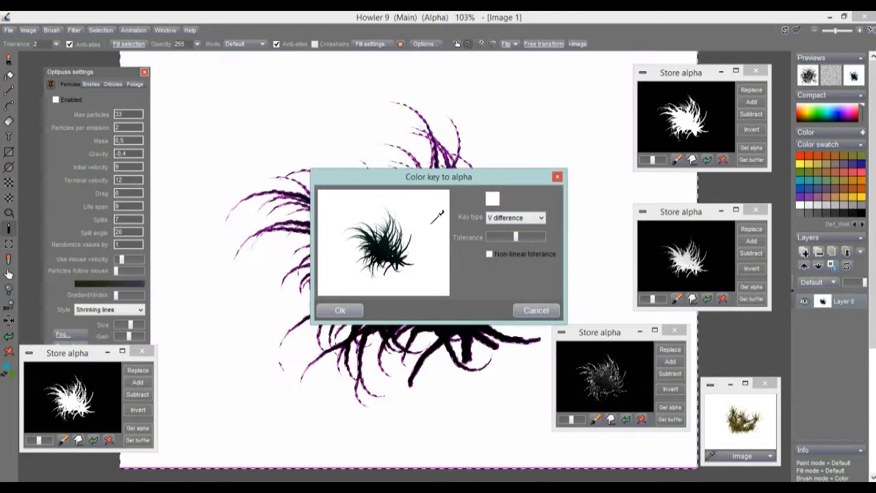
Step: Try tolerances of 1 and 128 for the white key color, and switch non-linear tolerance on and back off
{"action": "left_click_drag", "start_coordinate": [518, 236], "coordinate": [475, 241]}
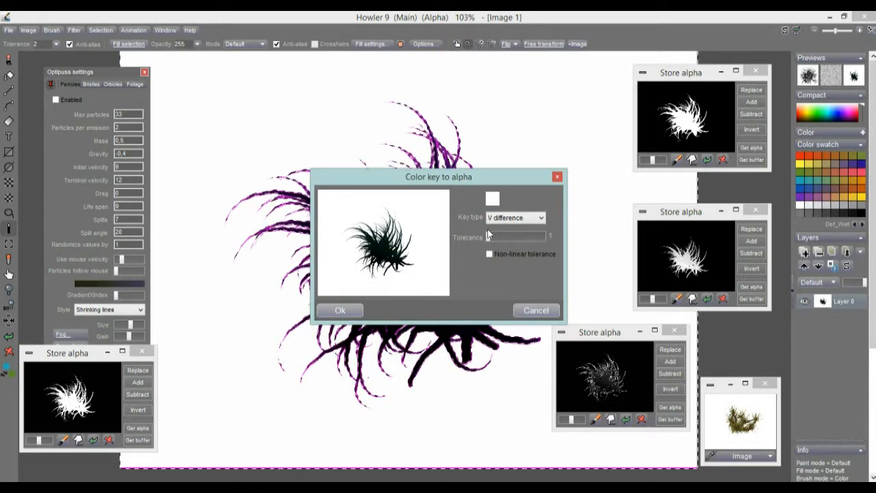
{"action": "left_click_drag", "start_coordinate": [488, 236], "coordinate": [513, 240]}
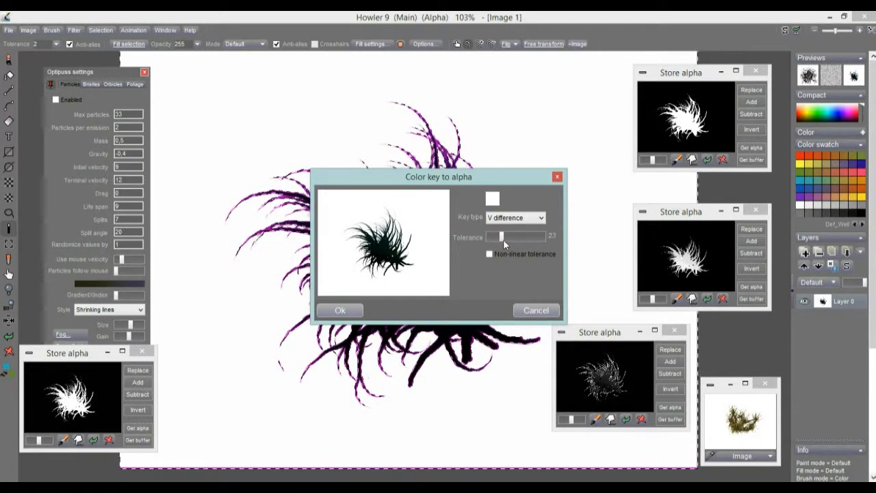
{"action": "left_click", "coordinate": [490, 254]}
{"action": "left_click", "coordinate": [489, 254]}
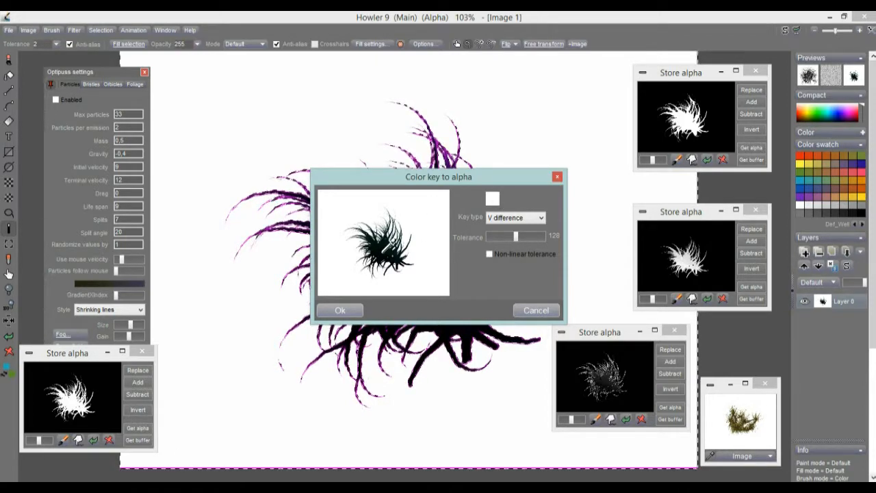
Step: Sample the dark foliage as key color, try V difference tolerances of 1 and 227, and cancel the color key
{"action": "left_click", "coordinate": [383, 248]}
{"action": "left_click_drag", "start_coordinate": [388, 182], "coordinate": [110, 80]}
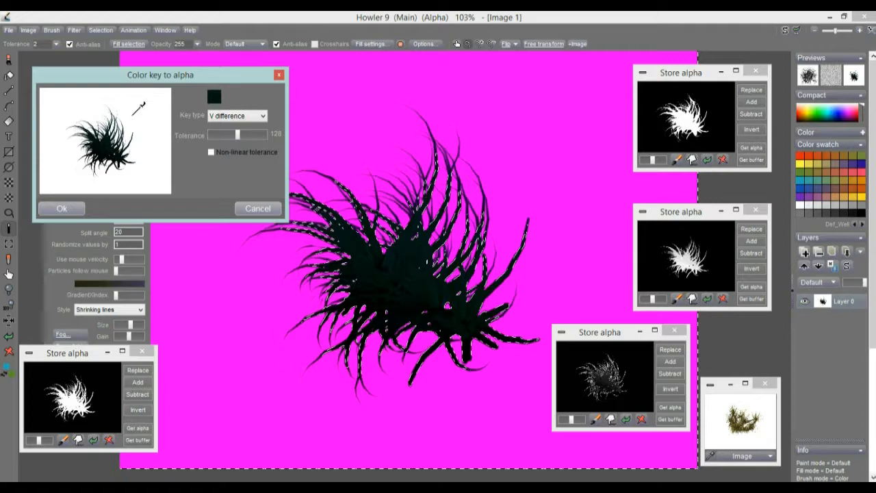
{"action": "left_click", "coordinate": [152, 125]}
{"action": "left_click", "coordinate": [96, 146]}
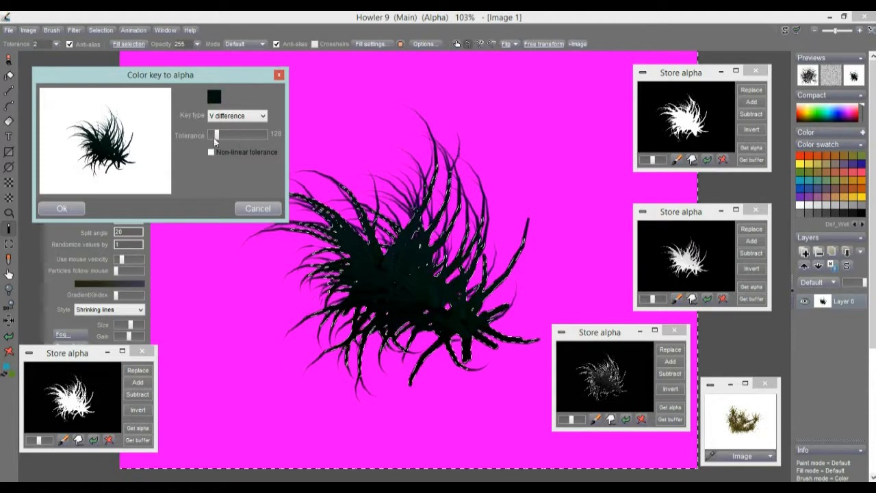
{"action": "left_click_drag", "start_coordinate": [238, 135], "coordinate": [209, 135]}
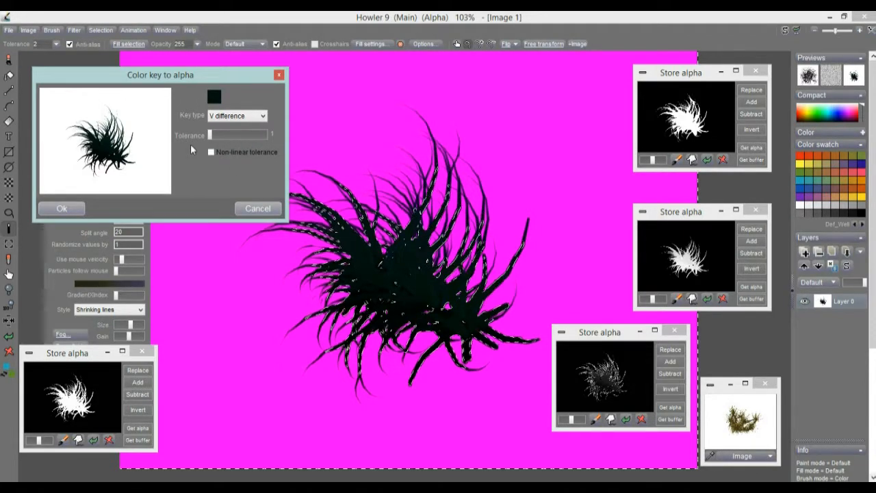
{"action": "left_click_drag", "start_coordinate": [209, 136], "coordinate": [261, 137]}
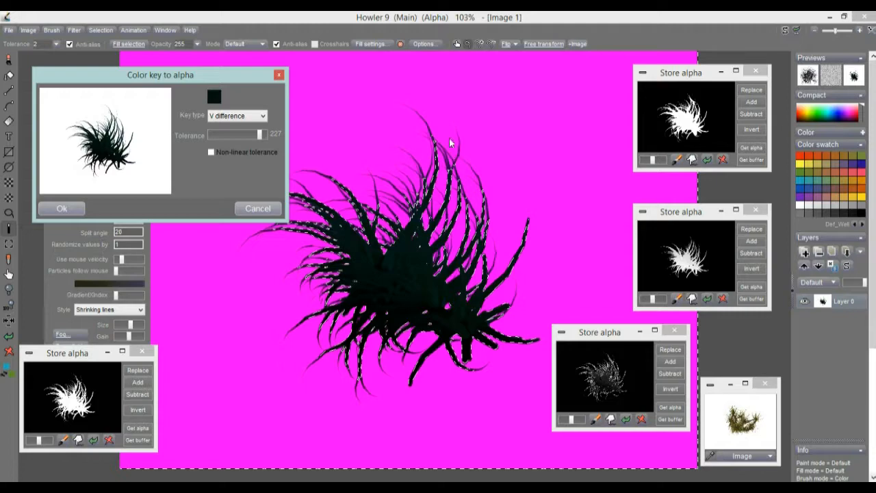
{"action": "left_click", "coordinate": [258, 208]}
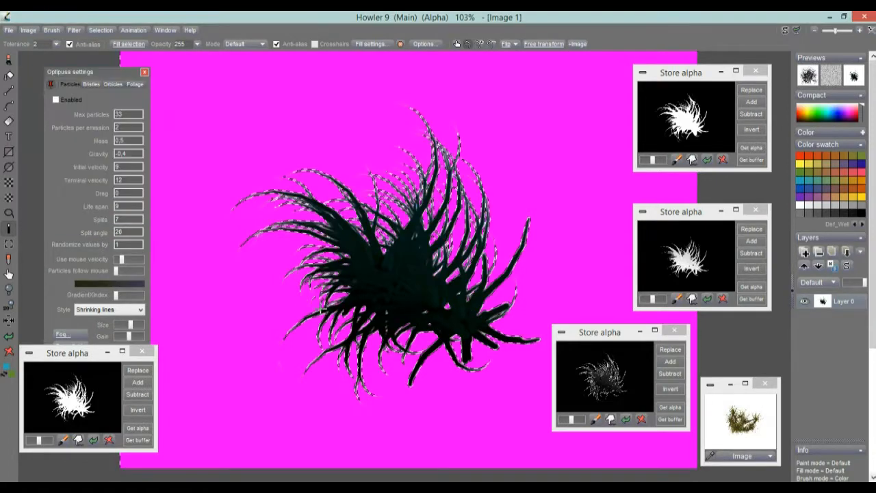
Step: Restart the color key selection over the enlarged strands, try the white background, and sample the dark foliage as the key color
{"action": "scroll", "coordinate": [301, 307], "scroll_direction": "up", "scroll_amount": 5}
{"action": "left_click_drag", "start_coordinate": [319, 284], "coordinate": [416, 260]}
{"action": "scroll", "coordinate": [426, 259], "scroll_direction": "down", "scroll_amount": 2}
{"action": "scroll", "coordinate": [452, 260], "scroll_direction": "up", "scroll_amount": 1}
{"action": "scroll", "coordinate": [451, 261], "scroll_direction": "up", "scroll_amount": 1}
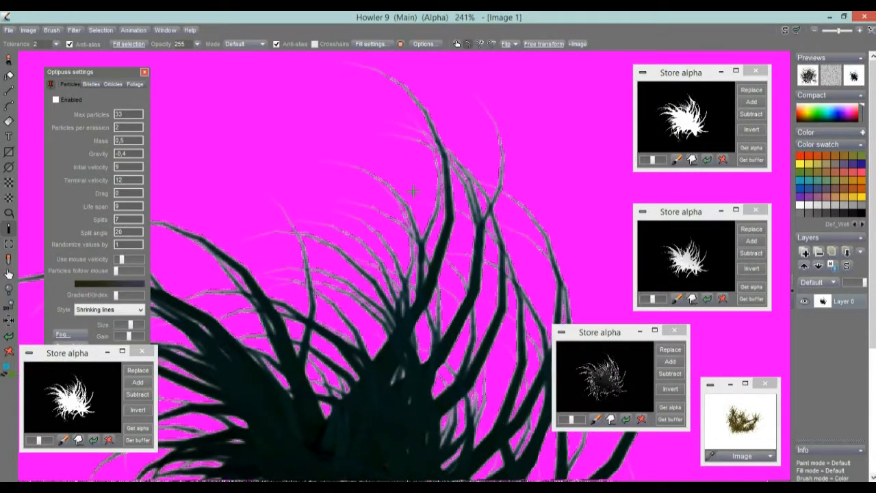
{"action": "left_click", "coordinate": [99, 29]}
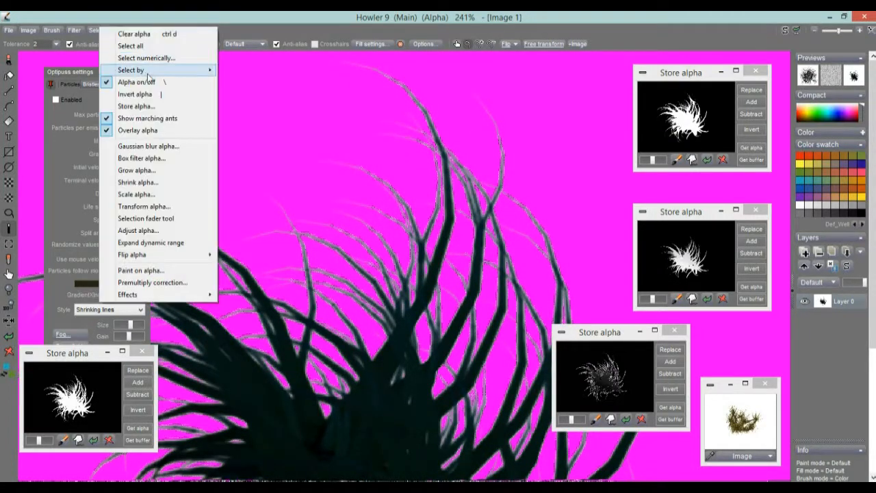
{"action": "mouse_move", "coordinate": [158, 70]}
{"action": "left_click", "coordinate": [262, 109]}
{"action": "left_click_drag", "start_coordinate": [438, 174], "coordinate": [203, 87]}
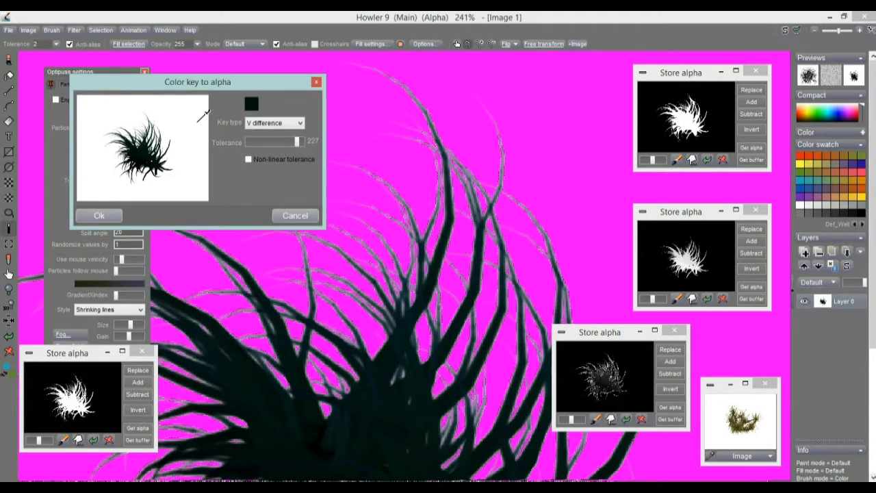
{"action": "left_click", "coordinate": [198, 109]}
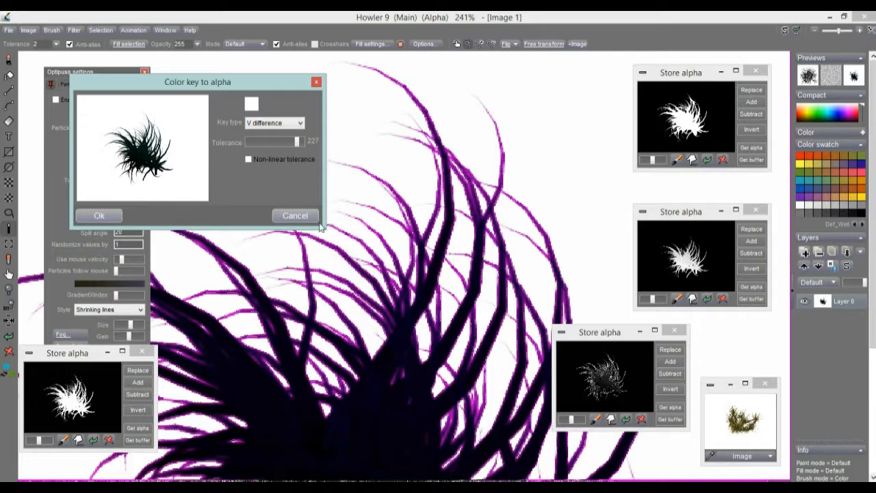
{"action": "left_click", "coordinate": [145, 151]}
Step: Compare V difference tolerances of 1, 242, 100 and 160 on the foliage strands
{"action": "left_click_drag", "start_coordinate": [297, 141], "coordinate": [245, 143]}
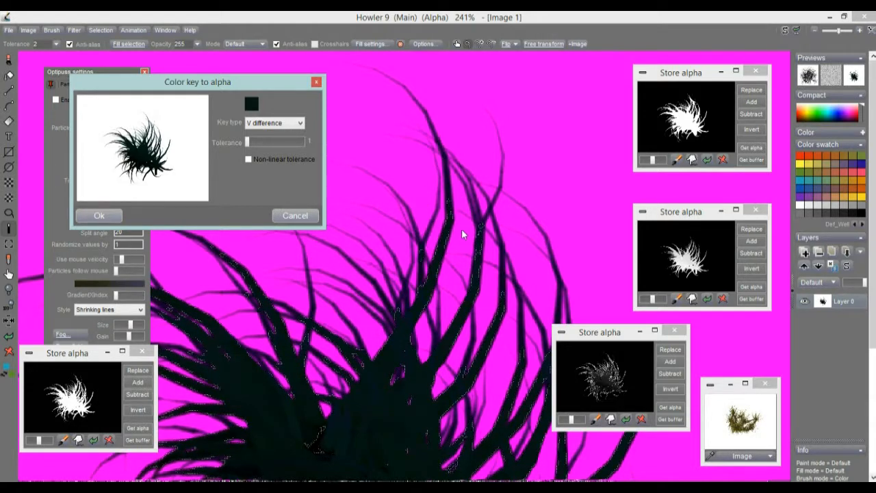
{"action": "left_click_drag", "start_coordinate": [249, 146], "coordinate": [300, 142]}
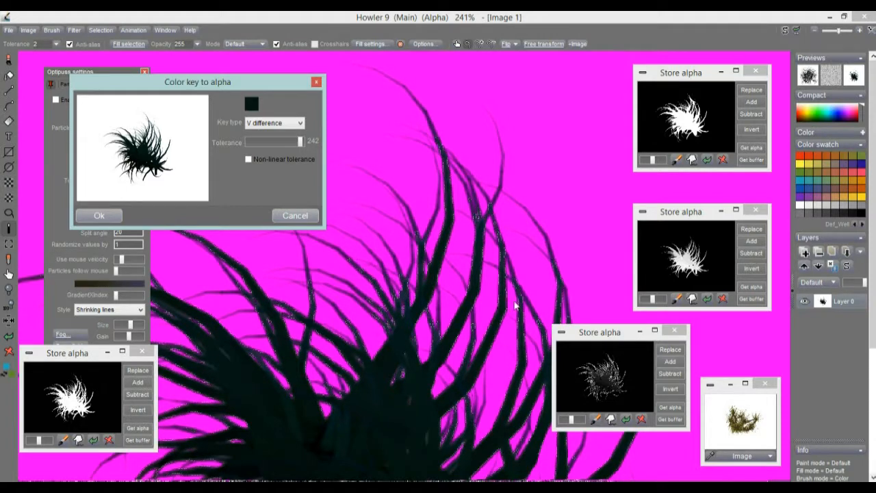
{"action": "left_click_drag", "start_coordinate": [298, 143], "coordinate": [272, 146]}
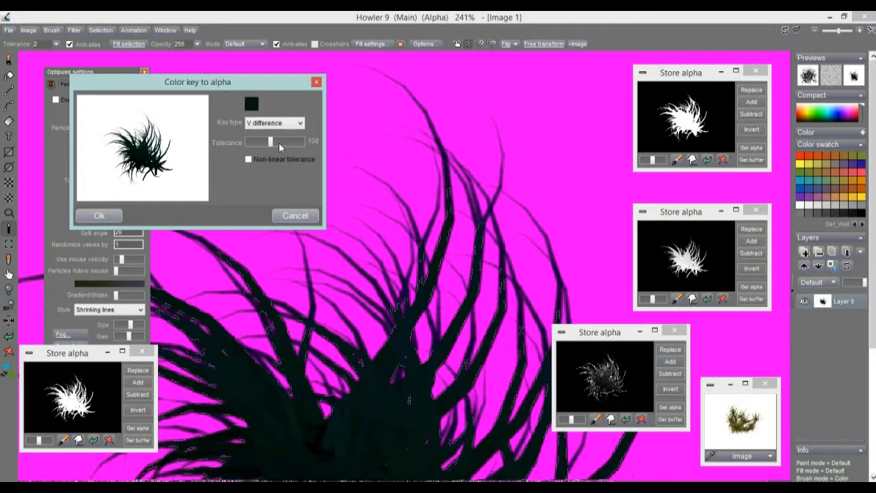
{"action": "mouse_move", "coordinate": [283, 142]}
{"action": "left_mouse_down"}
{"action": "mouse_move", "coordinate": [259, 144]}
{"action": "mouse_move", "coordinate": [301, 143]}
{"action": "mouse_move", "coordinate": [283, 148]}
{"action": "left_mouse_up"}
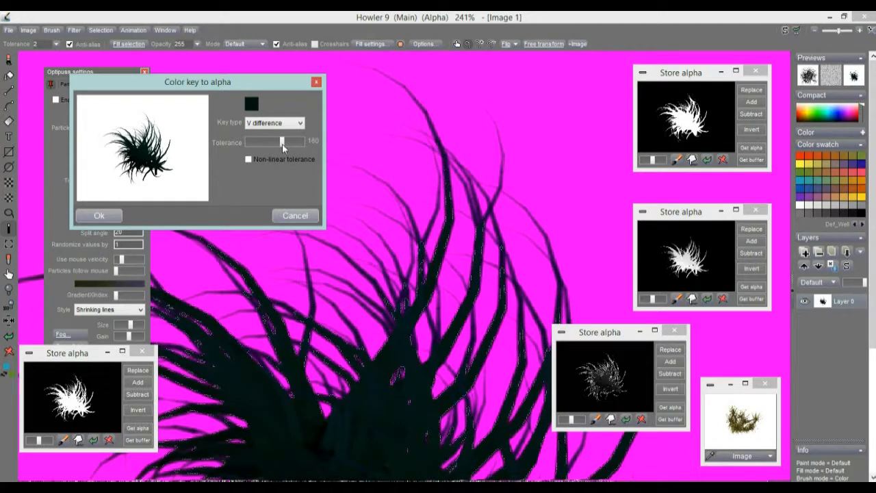
Step: Change the key type to RGB difference, try different tolerances, and apply the color key with a tolerance of 245
{"action": "left_click", "coordinate": [283, 123]}
{"action": "left_click", "coordinate": [276, 133]}
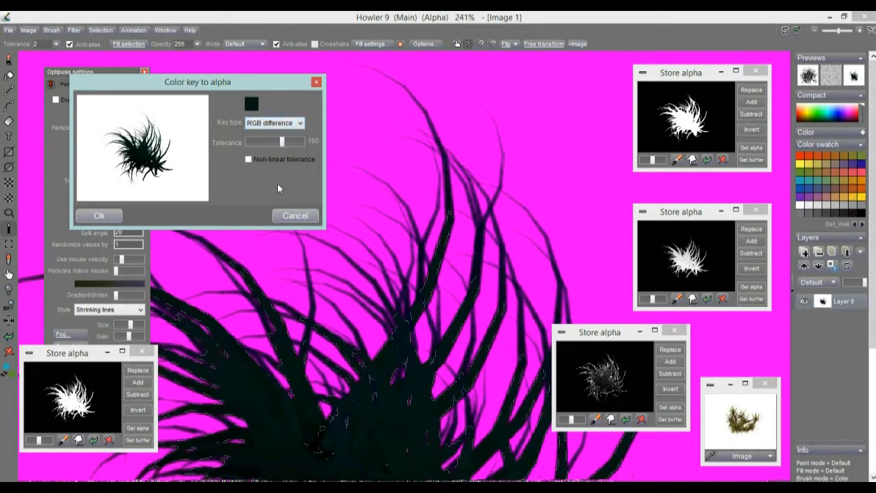
{"action": "left_click_drag", "start_coordinate": [280, 148], "coordinate": [251, 144]}
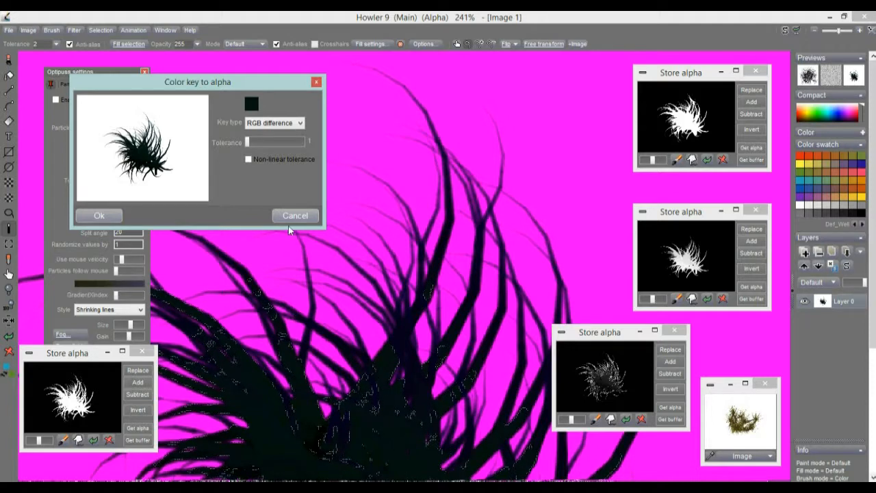
{"action": "mouse_move", "coordinate": [252, 143]}
{"action": "left_mouse_down"}
{"action": "mouse_move", "coordinate": [281, 144]}
{"action": "mouse_move", "coordinate": [265, 144]}
{"action": "left_mouse_up"}
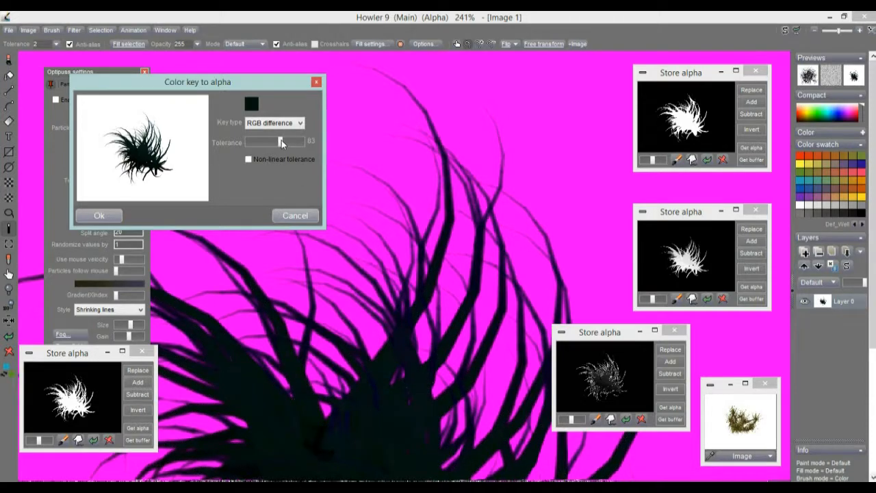
{"action": "left_click_drag", "start_coordinate": [301, 142], "coordinate": [302, 144]}
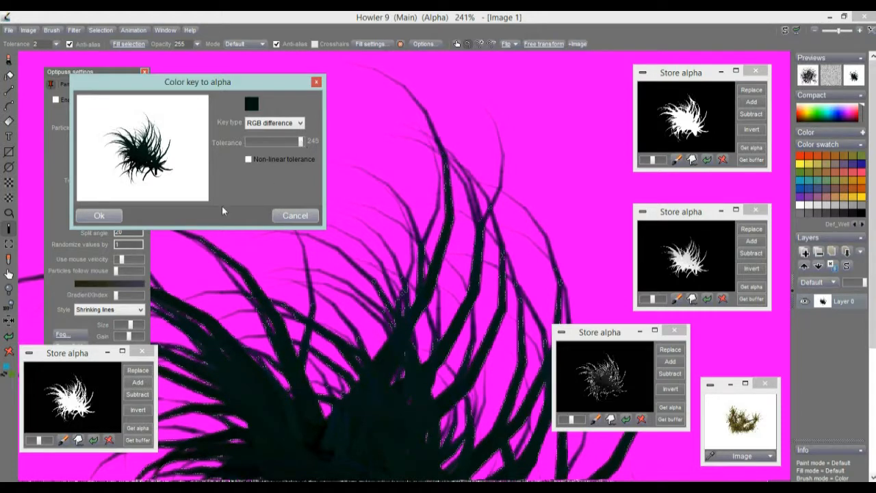
{"action": "left_click", "coordinate": [100, 217]}
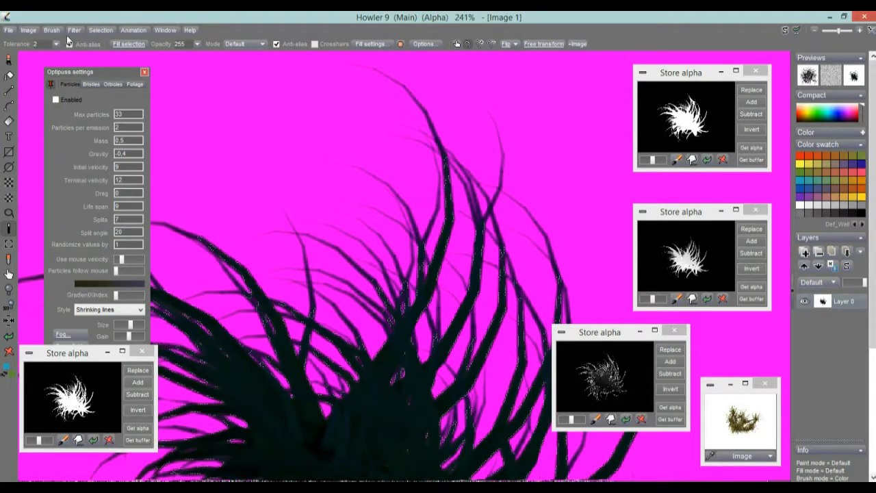
{"action": "left_click", "coordinate": [100, 29]}
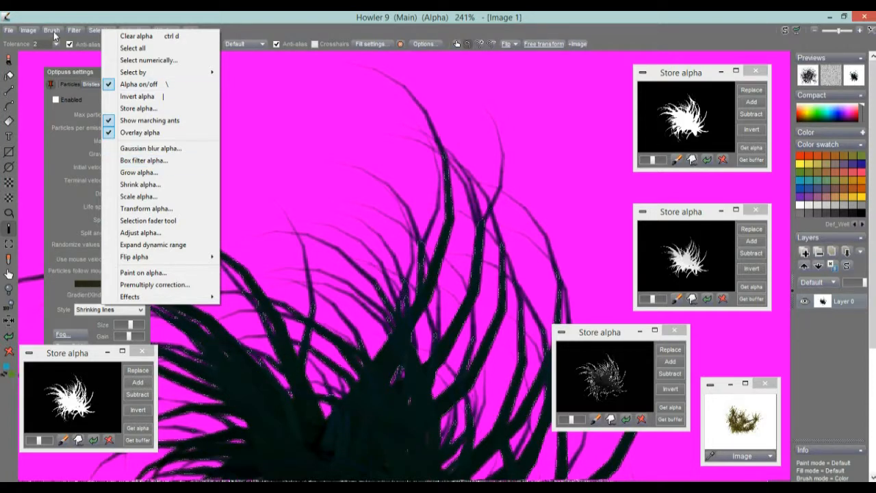
{"action": "left_click", "coordinate": [139, 172]}
{"action": "left_click", "coordinate": [409, 288]}
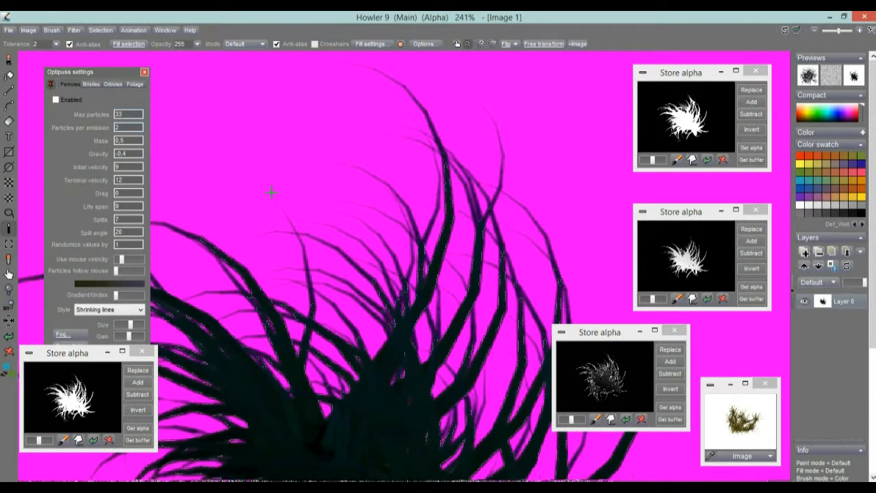
Step: Frame the whole keyed foliage clump with the brush selector to pick it up as a custom brush
{"action": "scroll", "coordinate": [406, 287], "scroll_direction": "down", "scroll_amount": 5}
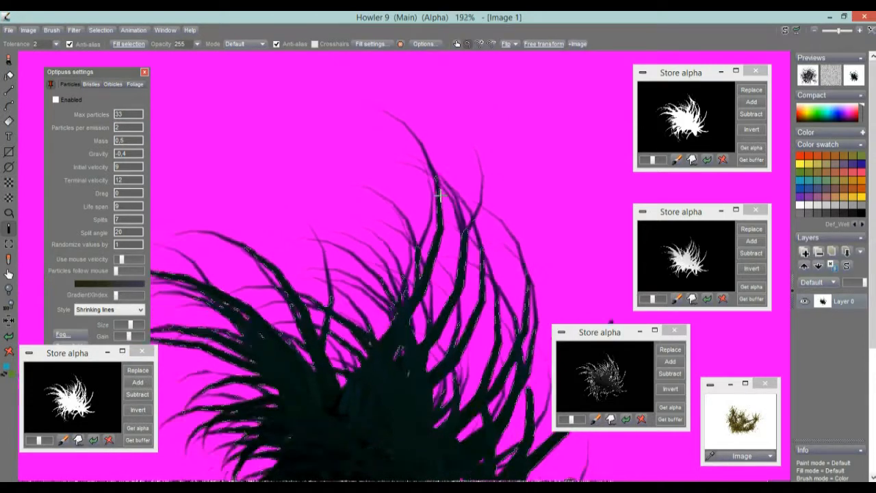
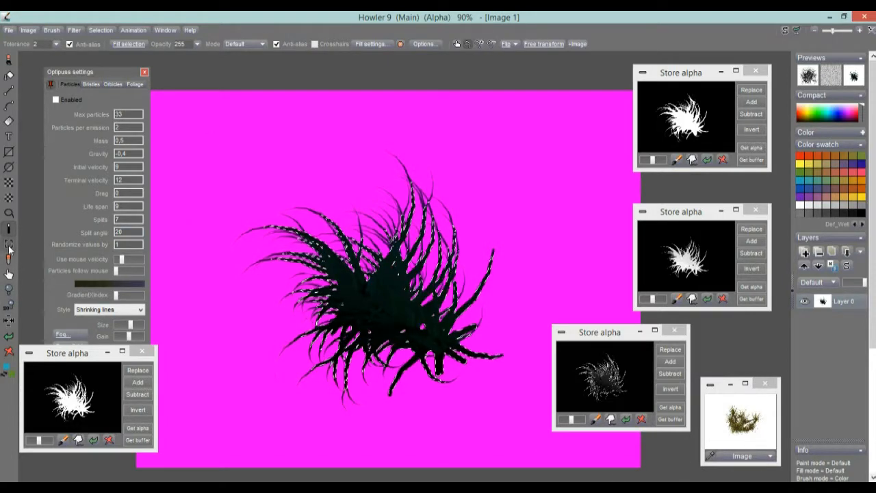
{"action": "left_click", "coordinate": [8, 244]}
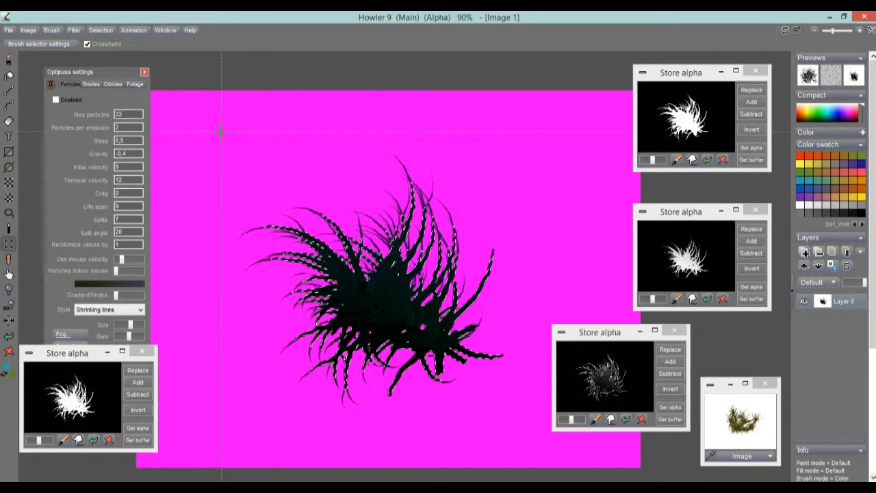
{"action": "left_click", "coordinate": [87, 44]}
{"action": "left_click", "coordinate": [87, 44]}
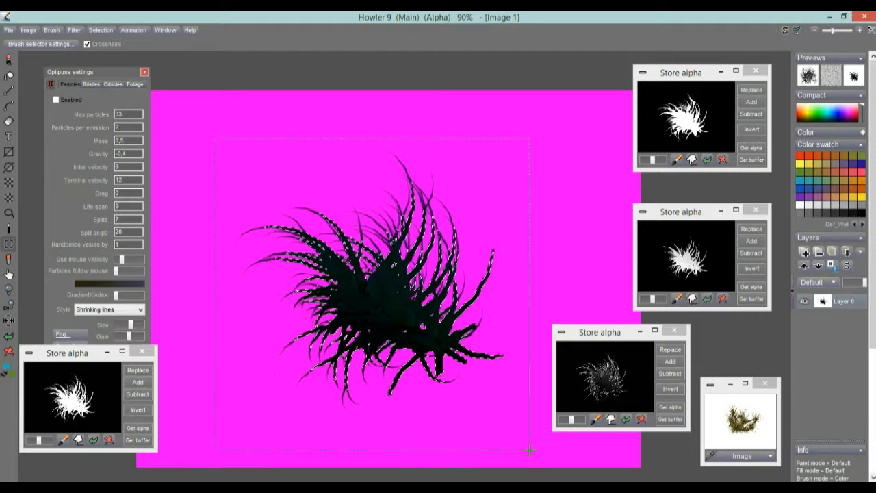
{"action": "left_click_drag", "start_coordinate": [527, 440], "coordinate": [531, 431]}
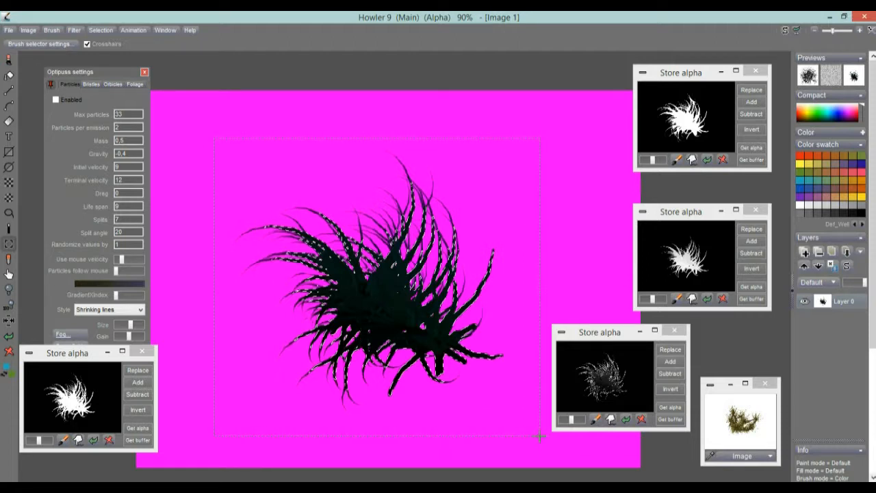
{"action": "left_click_drag", "start_coordinate": [537, 429], "coordinate": [535, 433]}
{"action": "left_click_drag", "start_coordinate": [505, 416], "coordinate": [531, 425]}
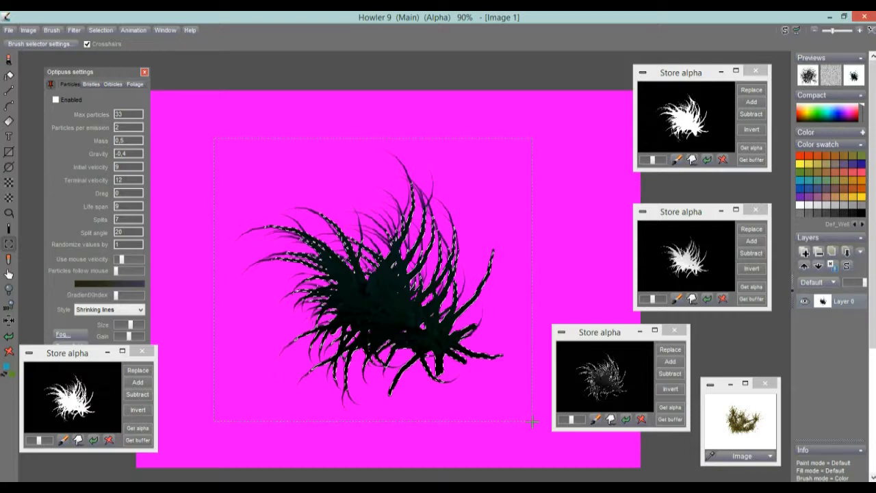
{"action": "left_click_drag", "start_coordinate": [535, 428], "coordinate": [531, 419]}
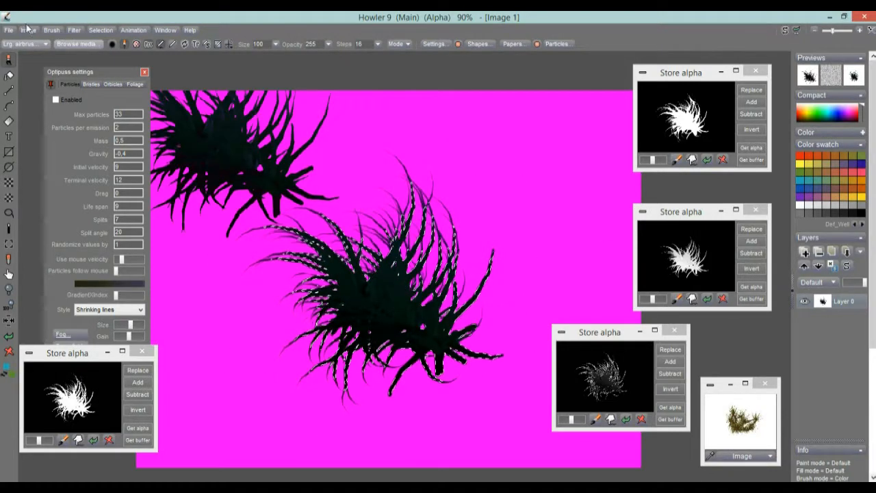
Step: Use the keyed selection as the brush and store a managed copy of it in a brush buffer
{"action": "left_click", "coordinate": [52, 30]}
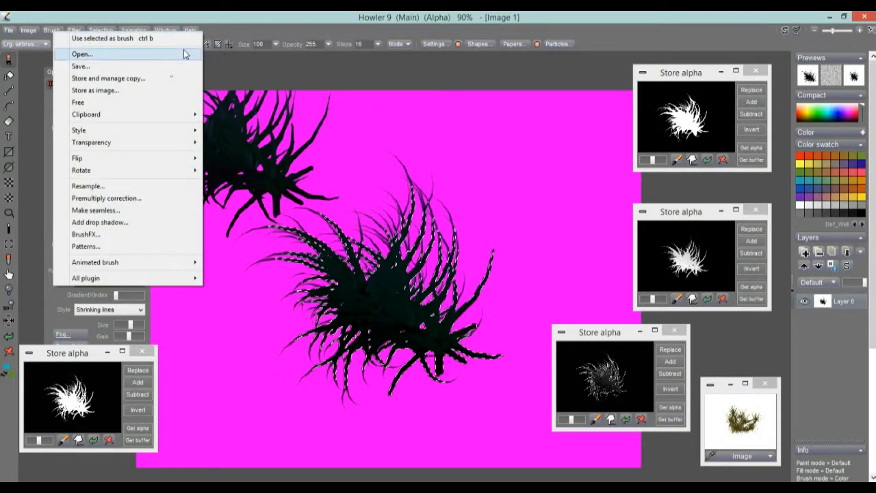
{"action": "left_click", "coordinate": [122, 39]}
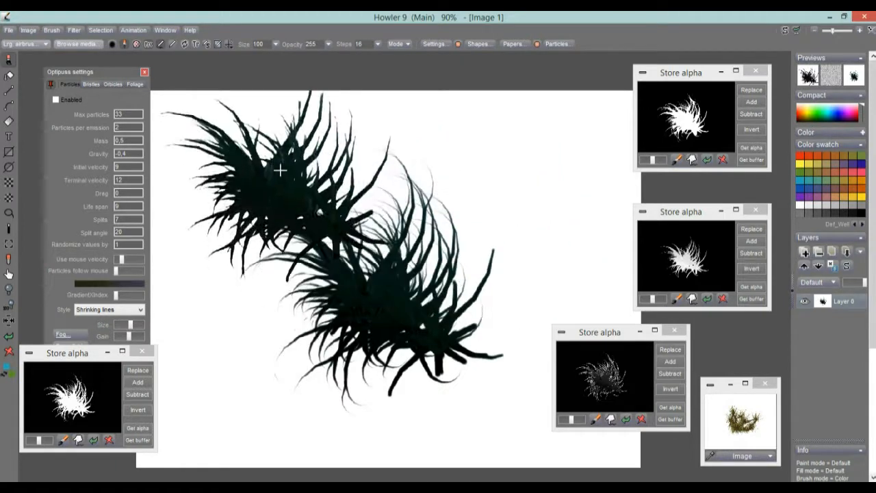
{"action": "left_click", "coordinate": [53, 30]}
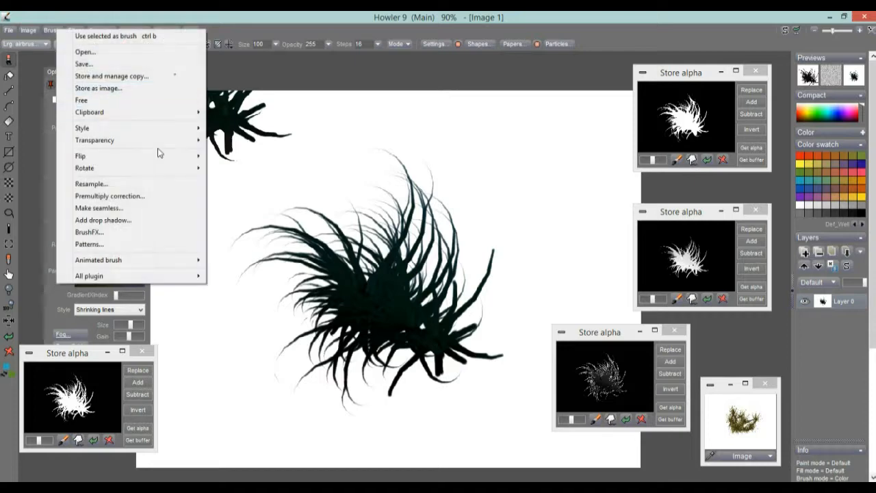
{"action": "left_click", "coordinate": [107, 76]}
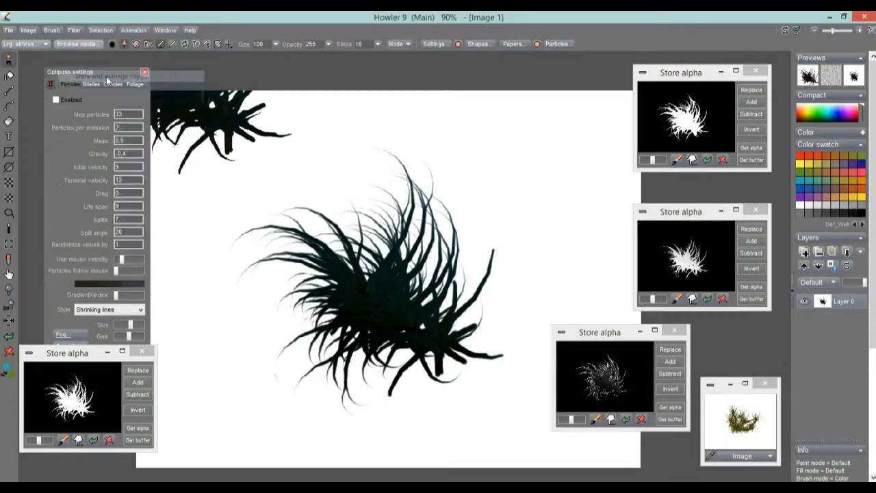
{"action": "mouse_move", "coordinate": [149, 136]}
{"action": "left_mouse_down"}
{"action": "mouse_move", "coordinate": [330, 78]}
{"action": "mouse_move", "coordinate": [444, 73]}
{"action": "left_mouse_up"}
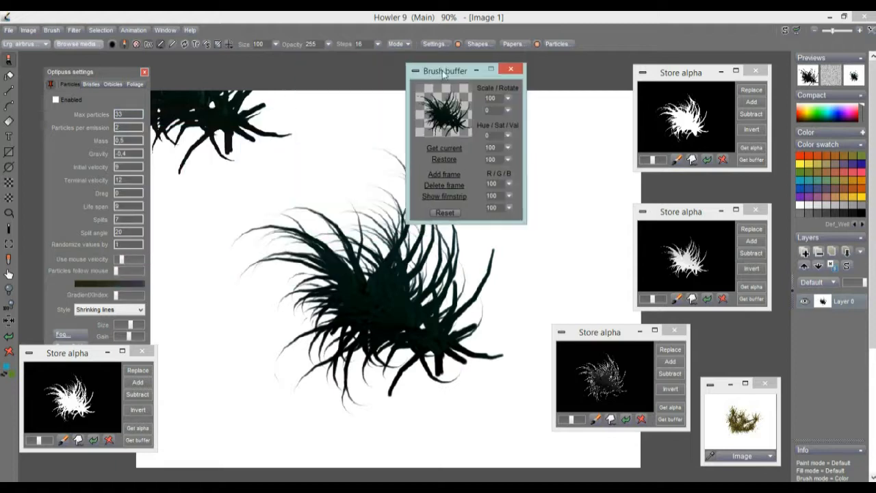
Step: Try shrinking the foliage brush's transparency key, and reload the stored brush from its buffer
{"action": "left_click", "coordinate": [52, 31]}
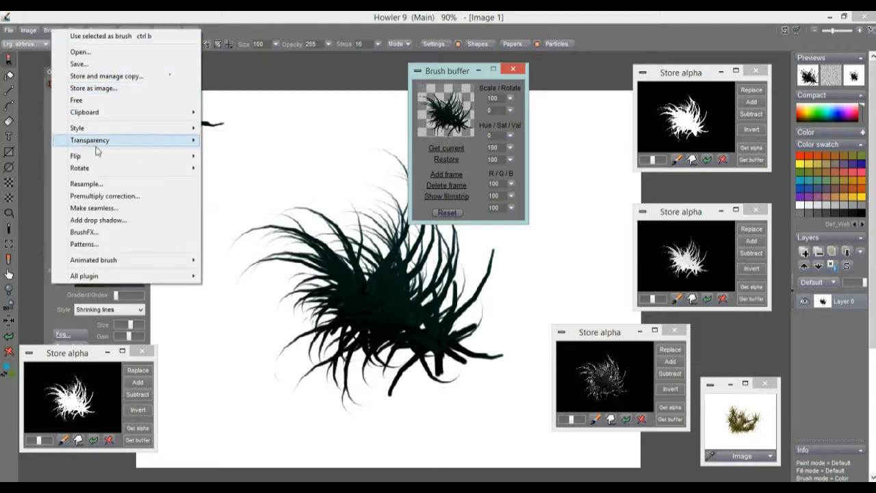
{"action": "mouse_move", "coordinate": [102, 141]}
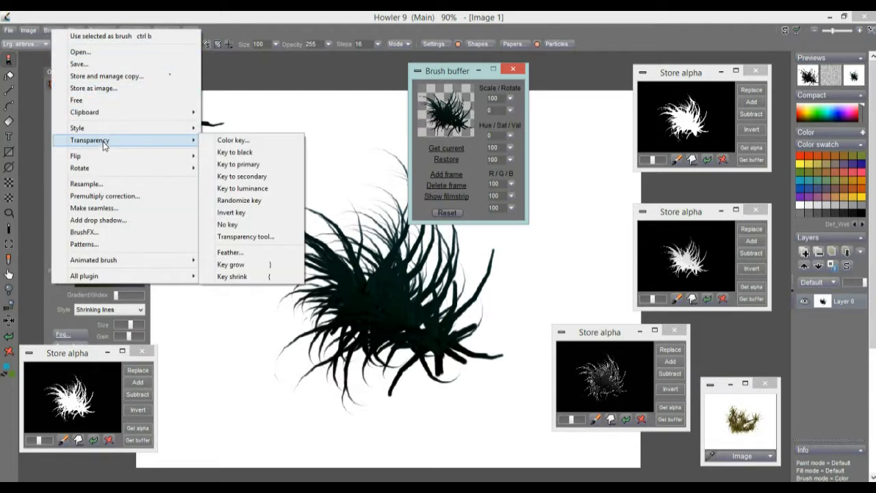
{"action": "left_click", "coordinate": [254, 275]}
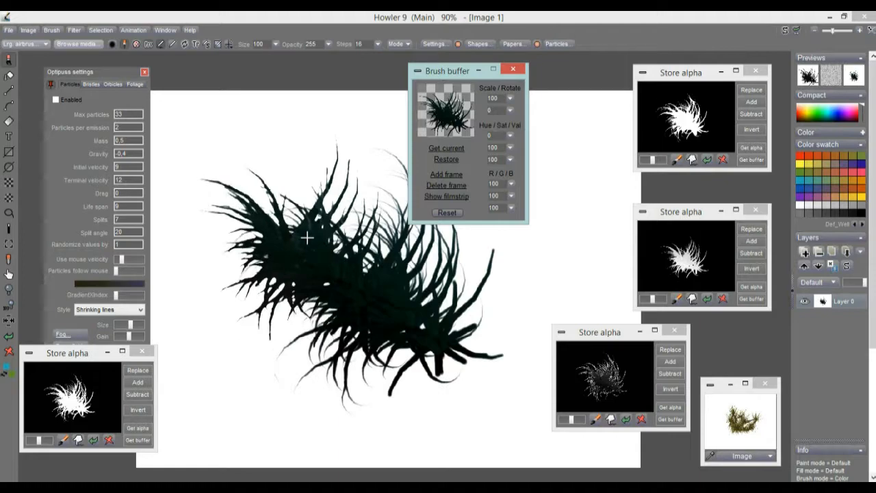
{"action": "scroll", "coordinate": [352, 292], "scroll_direction": "up", "scroll_amount": 3}
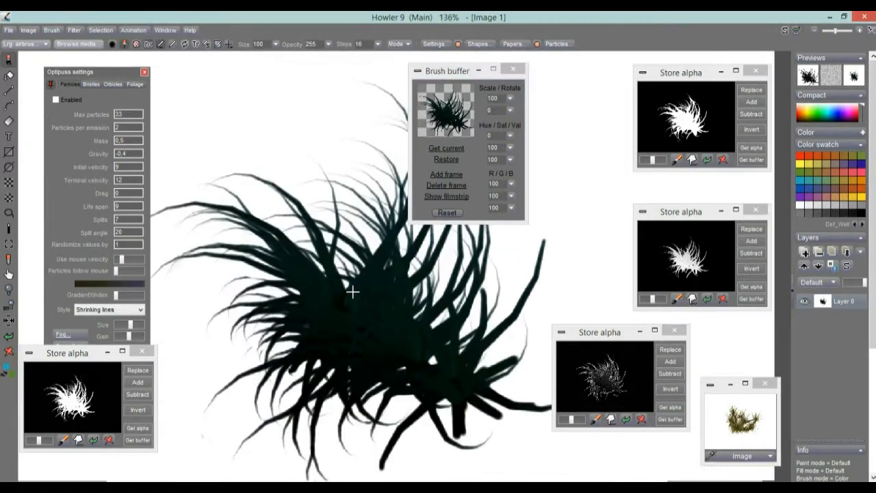
{"action": "scroll", "coordinate": [294, 315], "scroll_direction": "up", "scroll_amount": 2}
{"action": "scroll", "coordinate": [324, 256], "scroll_direction": "down", "scroll_amount": 3}
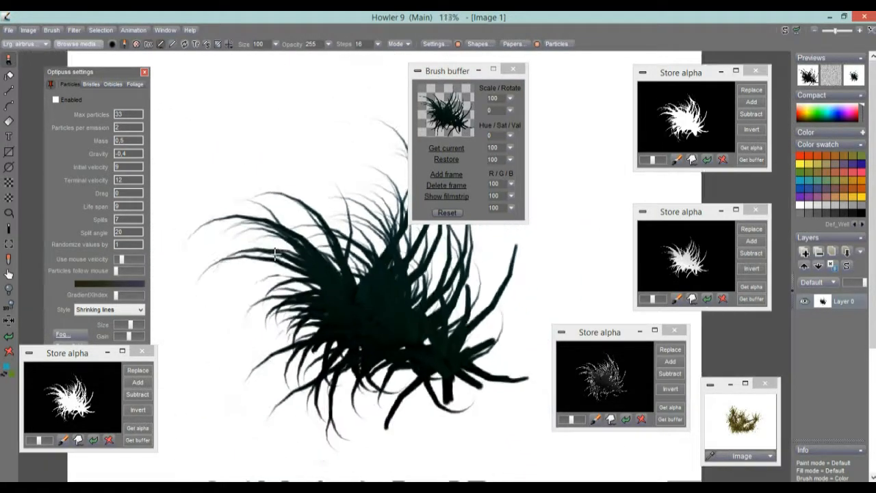
{"action": "scroll", "coordinate": [274, 255], "scroll_direction": "down", "scroll_amount": 1}
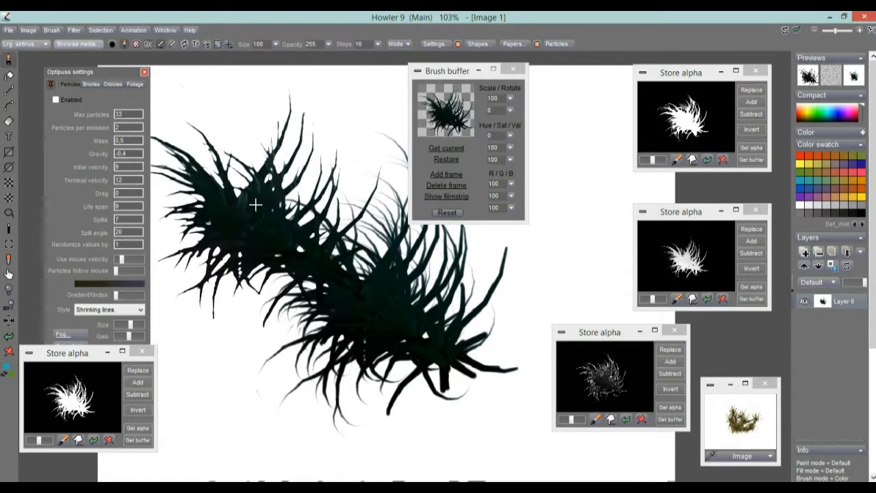
{"action": "left_click", "coordinate": [444, 107]}
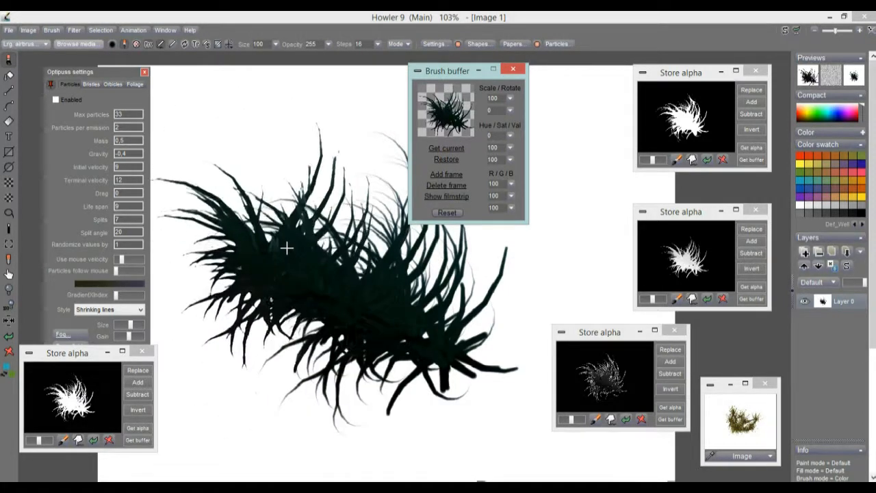
Step: Bring back the alpha selection and apply a color key on the white background using RGB difference with a tolerance of 232
{"action": "left_click", "coordinate": [8, 336]}
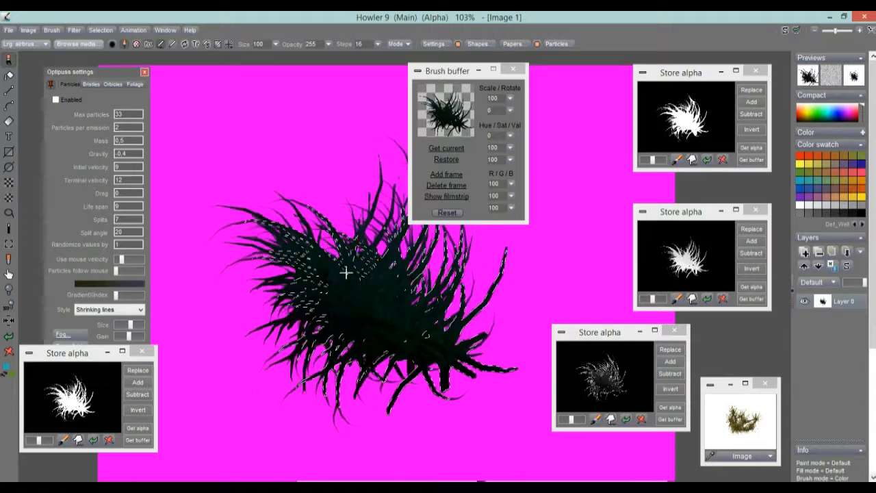
{"action": "left_click", "coordinate": [99, 31]}
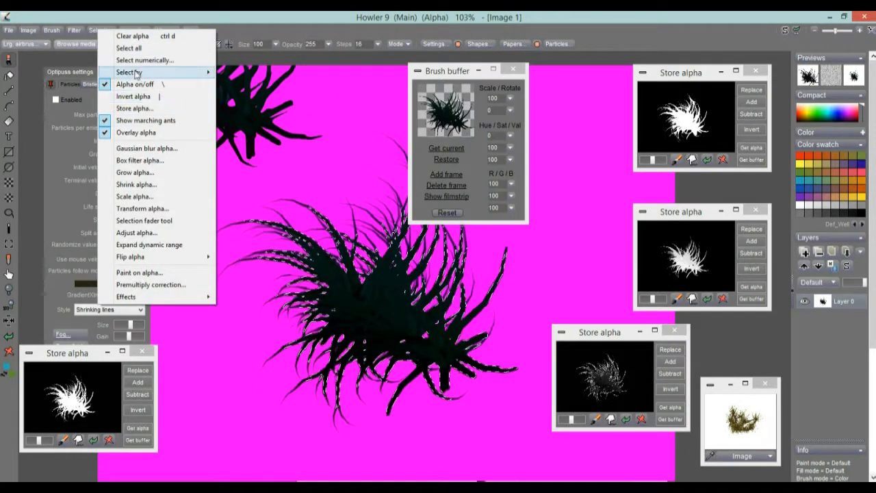
{"action": "mouse_move", "coordinate": [136, 72]}
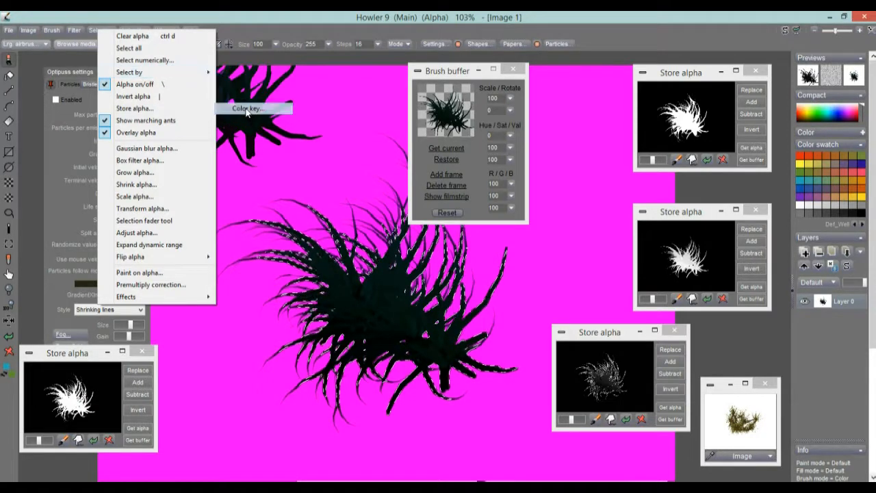
{"action": "left_click", "coordinate": [246, 109]}
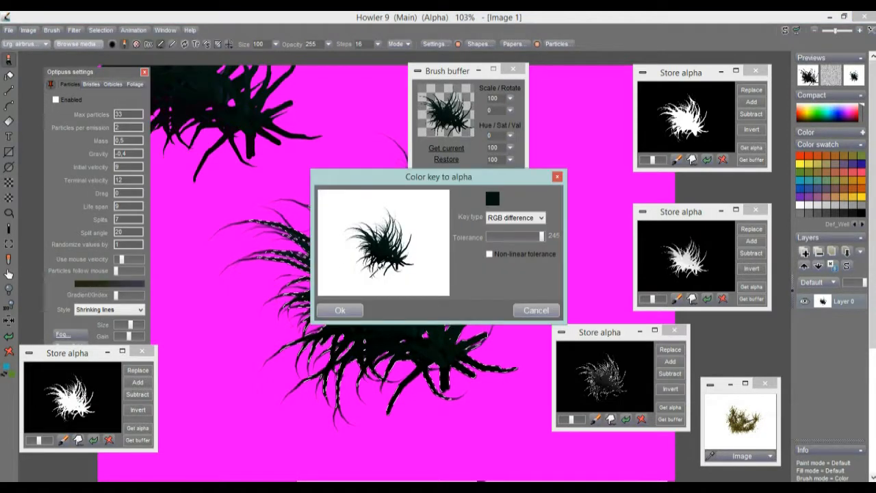
{"action": "left_click", "coordinate": [435, 203]}
{"action": "mouse_move", "coordinate": [541, 236]}
{"action": "left_mouse_down"}
{"action": "mouse_move", "coordinate": [505, 236]}
{"action": "mouse_move", "coordinate": [538, 237]}
{"action": "left_mouse_up"}
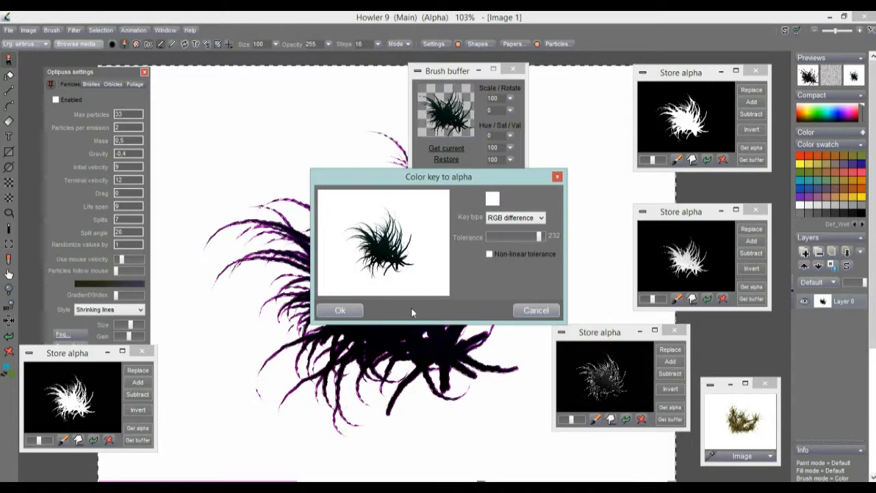
{"action": "left_click", "coordinate": [336, 311]}
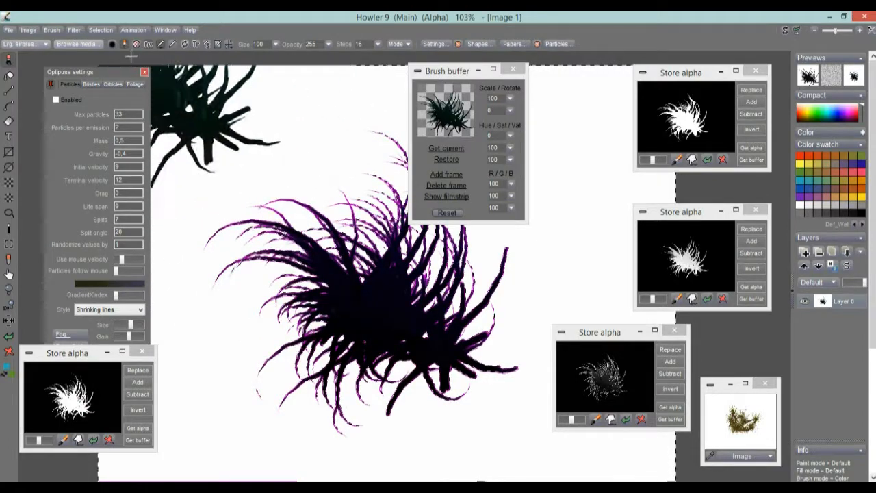
Step: Invert the alpha to select the foliage instead of the background, and examine the edges of its fine strands
{"action": "left_click", "coordinate": [102, 30]}
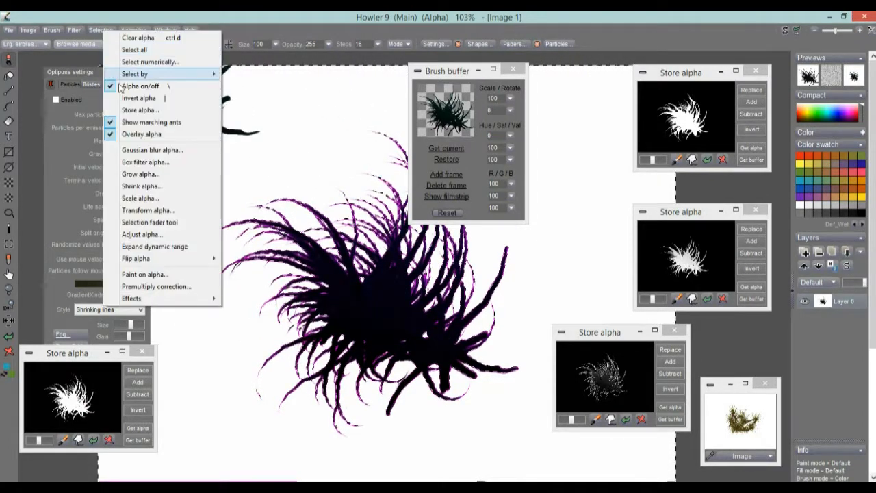
{"action": "left_click", "coordinate": [139, 98]}
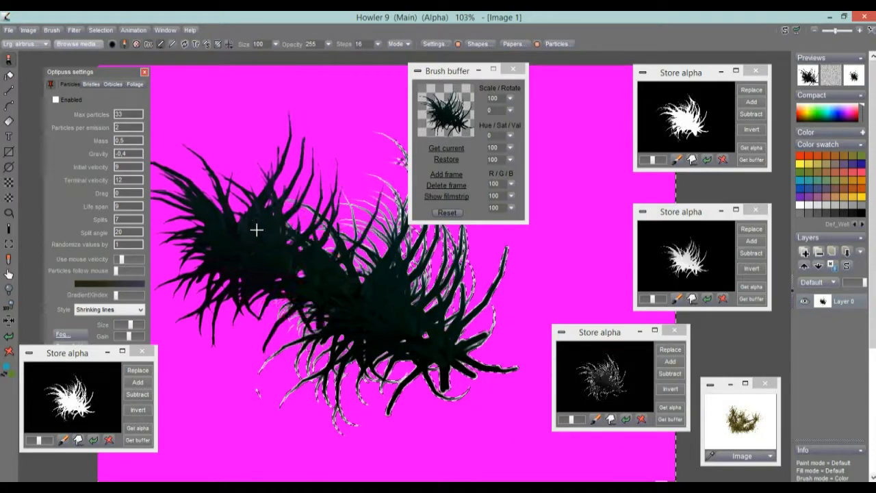
{"action": "scroll", "coordinate": [367, 217], "scroll_direction": "up", "scroll_amount": 5}
{"action": "mouse_move", "coordinate": [367, 216]}
{"action": "left_mouse_down"}
{"action": "mouse_move", "coordinate": [362, 309]}
{"action": "mouse_move", "coordinate": [467, 393]}
{"action": "left_mouse_up"}
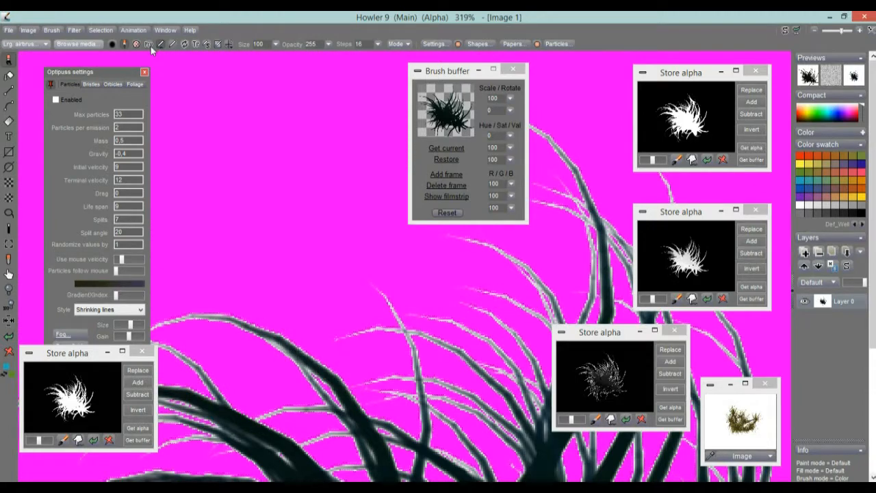
{"action": "left_click_drag", "start_coordinate": [270, 396], "coordinate": [341, 294]}
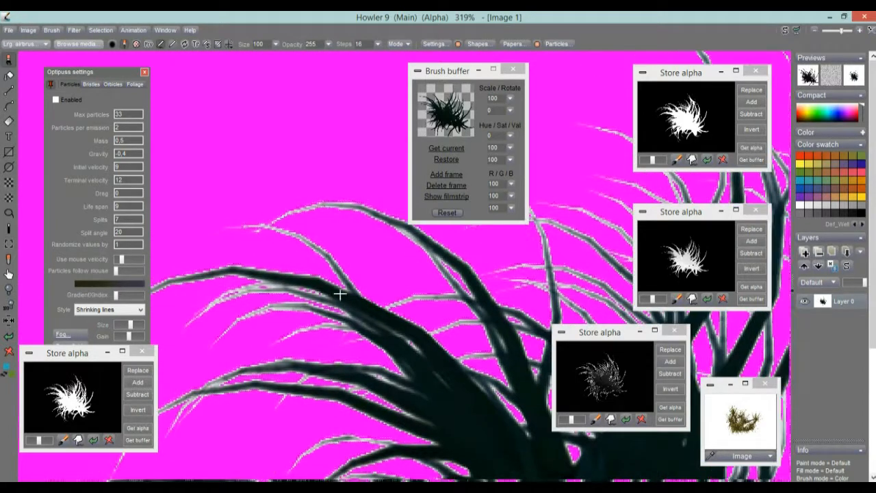
{"action": "left_click_drag", "start_coordinate": [230, 290], "coordinate": [314, 181]}
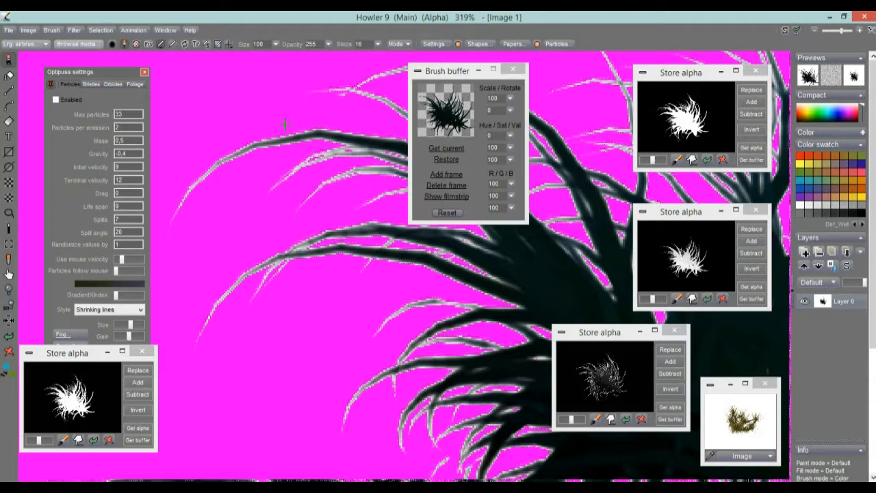
{"action": "scroll", "coordinate": [342, 276], "scroll_direction": "down", "scroll_amount": 5}
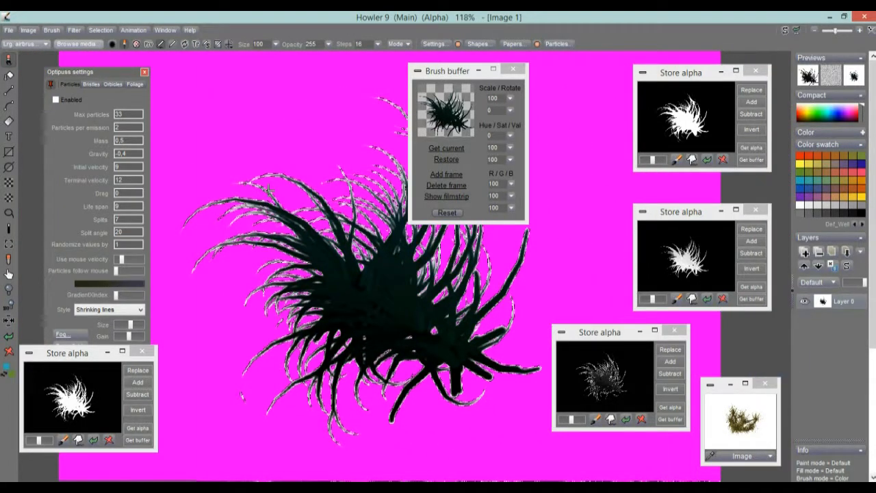
Step: Use the inverted selection as the brush, try a stroke over the clump, and undo the stroke
{"action": "left_click", "coordinate": [53, 30]}
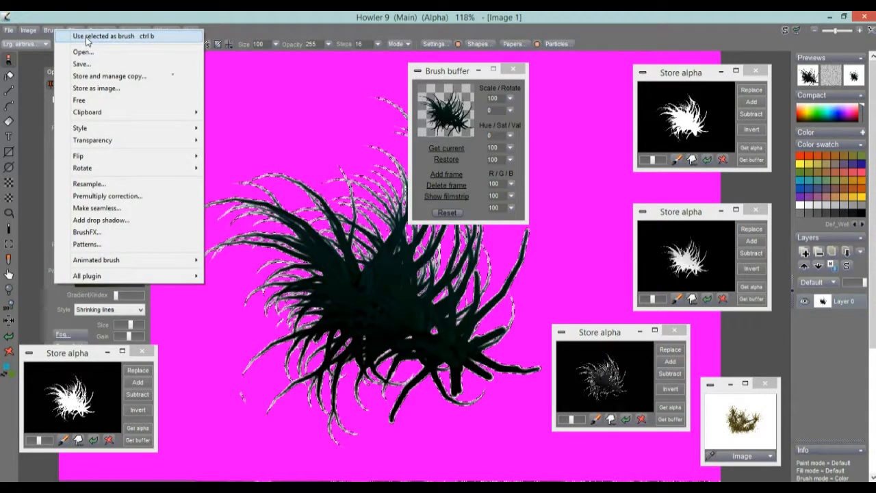
{"action": "left_click", "coordinate": [87, 37]}
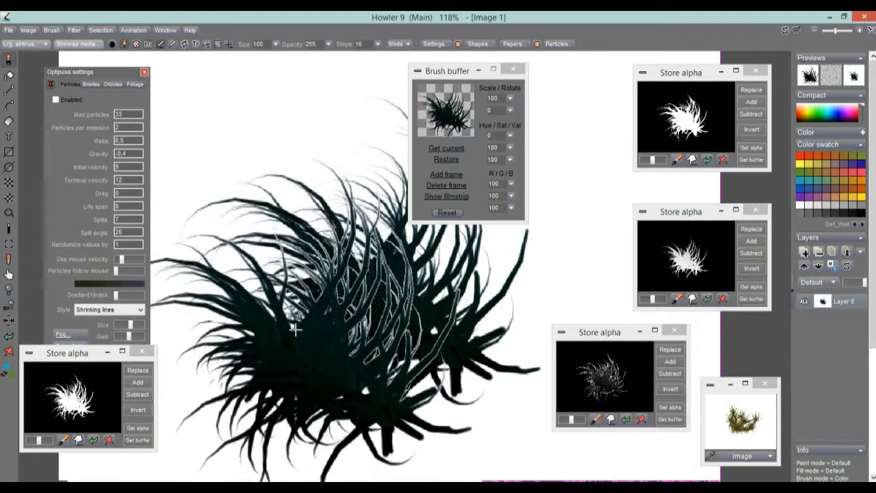
{"action": "left_click_drag", "start_coordinate": [321, 345], "coordinate": [248, 174]}
{"action": "key", "text": "ctrl+z"}
Step: Store a managed copy of the new foliage brush in its own buffer and close the older brush buffer
{"action": "left_click", "coordinate": [56, 32]}
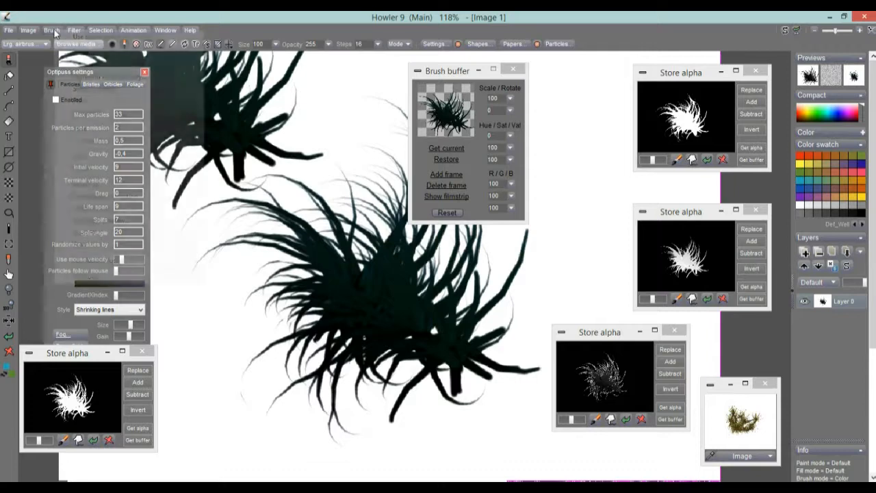
{"action": "left_click", "coordinate": [86, 78]}
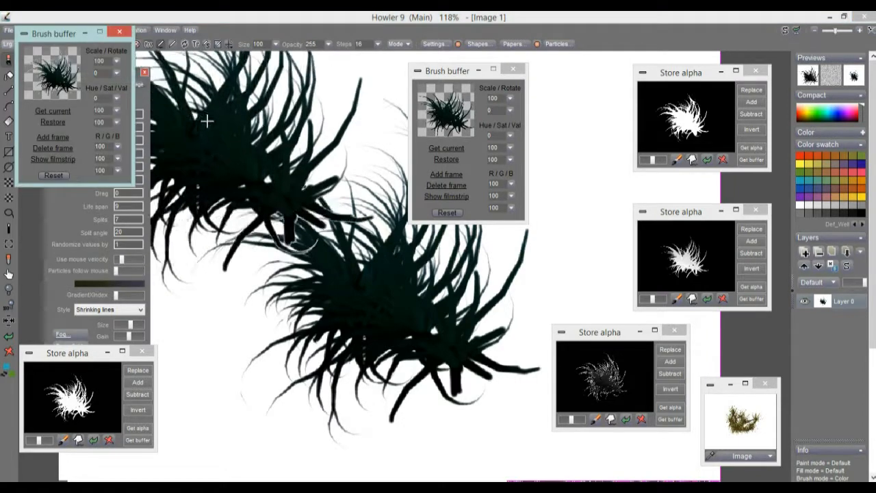
{"action": "left_click_drag", "start_coordinate": [42, 33], "coordinate": [59, 113]}
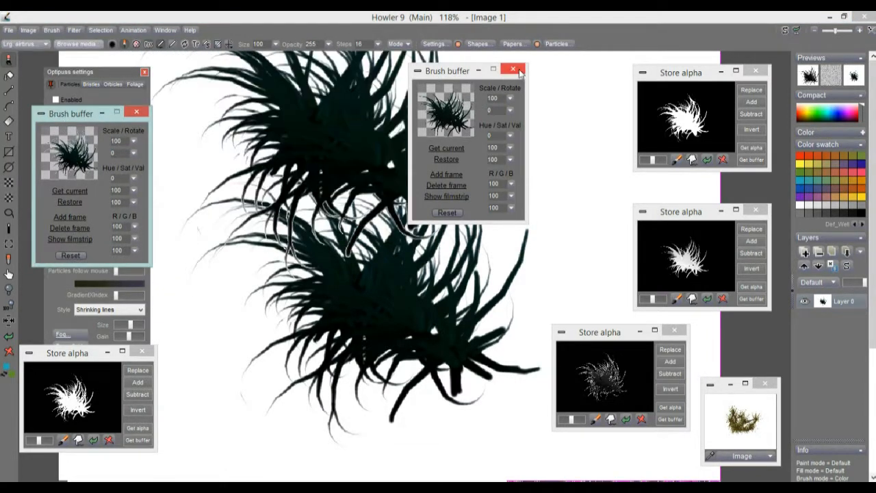
{"action": "left_click", "coordinate": [518, 72]}
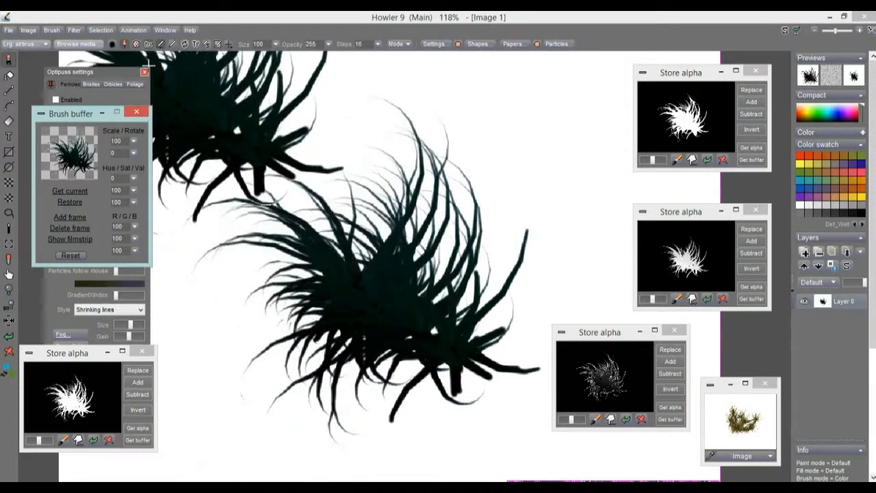
Step: Apply premultiply correction to the foliage brush
{"action": "left_click", "coordinate": [51, 31]}
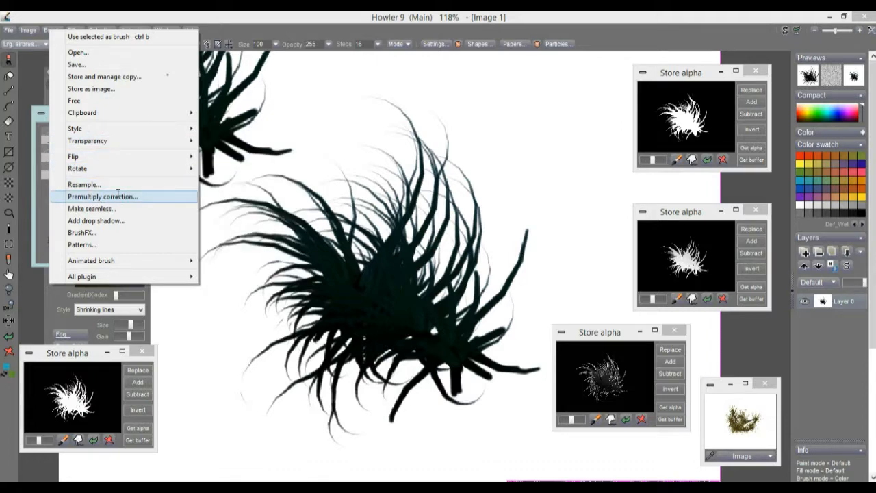
{"action": "left_click", "coordinate": [117, 197]}
{"action": "left_click", "coordinate": [451, 297]}
{"action": "left_click", "coordinate": [384, 311]}
{"action": "mouse_move", "coordinate": [388, 308]}
{"action": "left_mouse_down"}
{"action": "mouse_move", "coordinate": [265, 194]}
{"action": "mouse_move", "coordinate": [269, 226]}
{"action": "mouse_move", "coordinate": [299, 297]}
{"action": "left_mouse_up"}
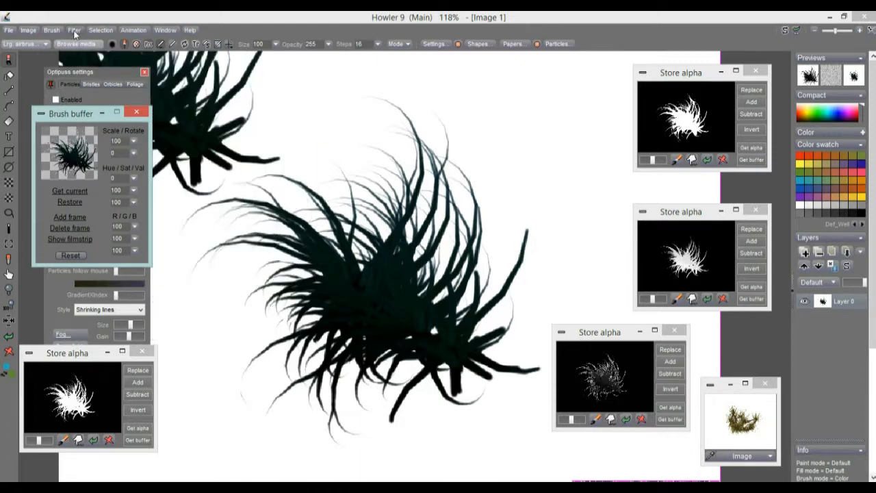
Step: Shrink the foliage brush's transparency key twice to trim the light fringe around its strands
{"action": "left_click", "coordinate": [53, 33]}
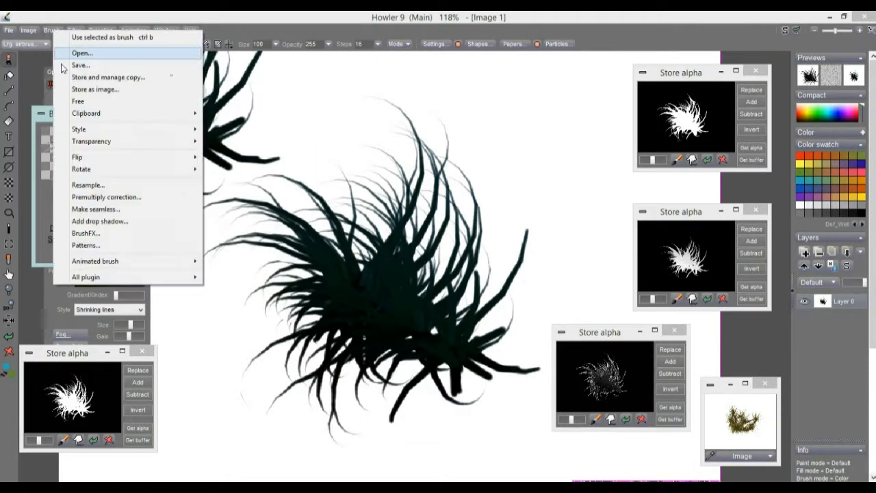
{"action": "mouse_move", "coordinate": [105, 142]}
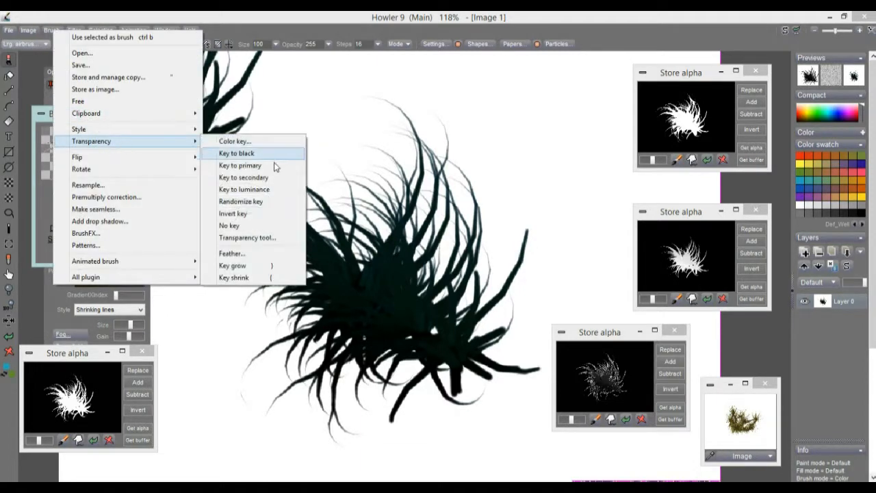
{"action": "left_click", "coordinate": [256, 280]}
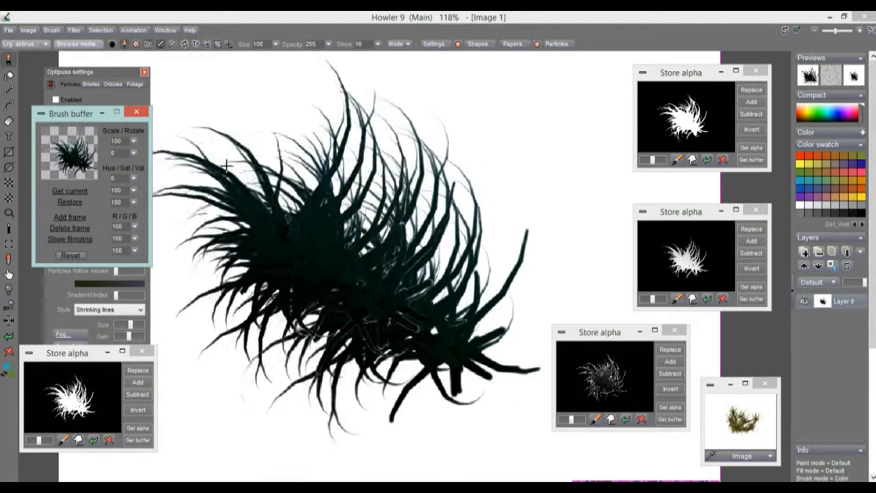
{"action": "left_click", "coordinate": [55, 32]}
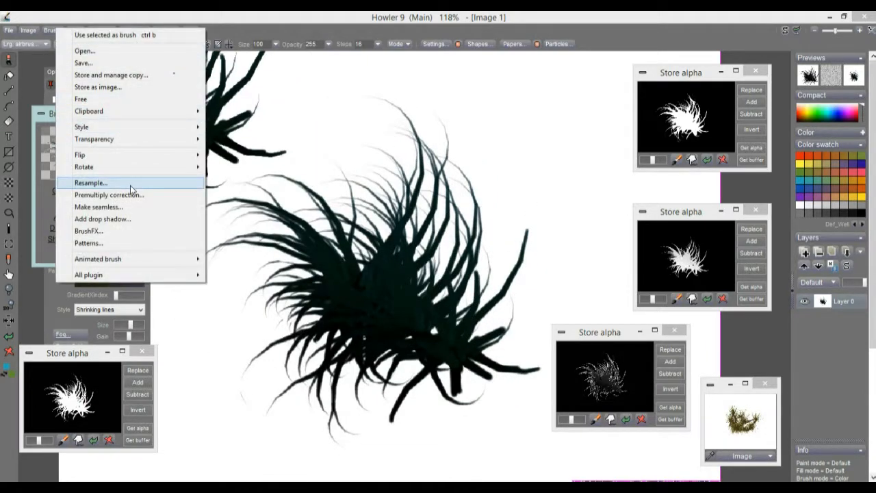
{"action": "mouse_move", "coordinate": [117, 140]}
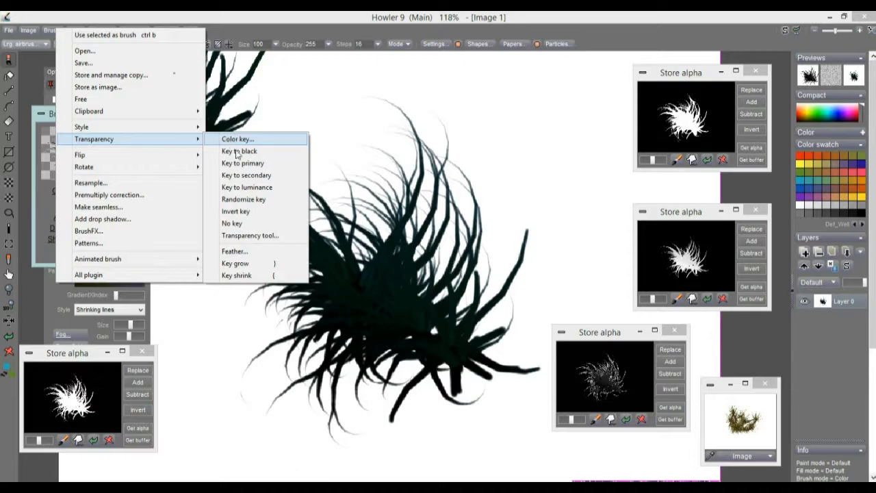
{"action": "left_click", "coordinate": [240, 275]}
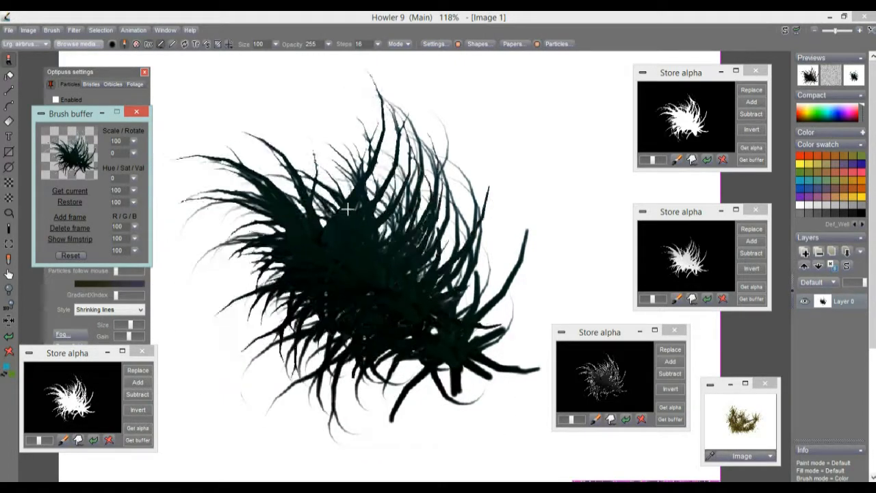
Step: Paint overlapping strokes across the existing clump with the shrunken-key foliage brush
{"action": "mouse_move", "coordinate": [323, 253]}
{"action": "left_mouse_down"}
{"action": "mouse_move", "coordinate": [483, 276]}
{"action": "mouse_move", "coordinate": [380, 295]}
{"action": "mouse_move", "coordinate": [391, 244]}
{"action": "mouse_move", "coordinate": [355, 231]}
{"action": "mouse_move", "coordinate": [446, 219]}
{"action": "mouse_move", "coordinate": [472, 206]}
{"action": "left_mouse_up"}
{"action": "scroll", "coordinate": [369, 244], "scroll_direction": "down", "scroll_amount": 4}
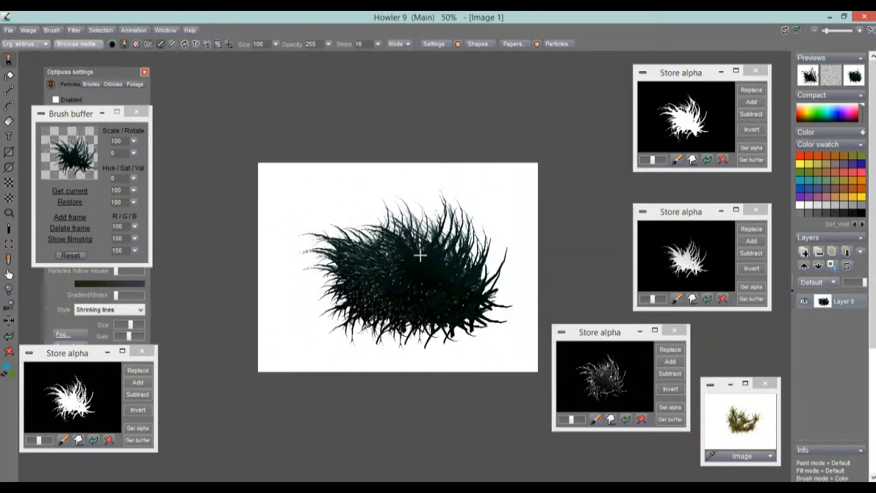
{"action": "mouse_move", "coordinate": [410, 278]}
{"action": "left_mouse_down"}
{"action": "mouse_move", "coordinate": [380, 286]}
{"action": "mouse_move", "coordinate": [322, 225]}
{"action": "mouse_move", "coordinate": [434, 250]}
{"action": "mouse_move", "coordinate": [416, 230]}
{"action": "mouse_move", "coordinate": [338, 231]}
{"action": "left_mouse_up"}
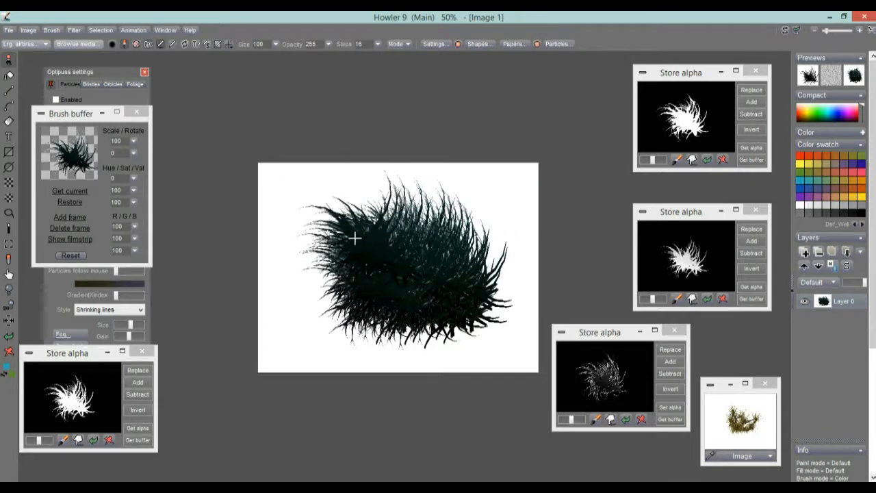
Step: Undo the test strokes back to the single foliage clump with its alpha selection active
{"action": "left_click", "coordinate": [9, 337]}
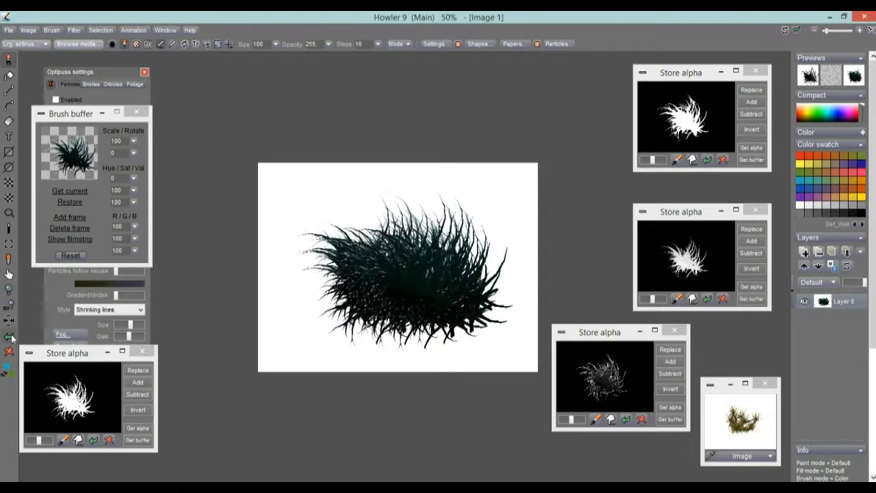
{"action": "left_click", "coordinate": [8, 366]}
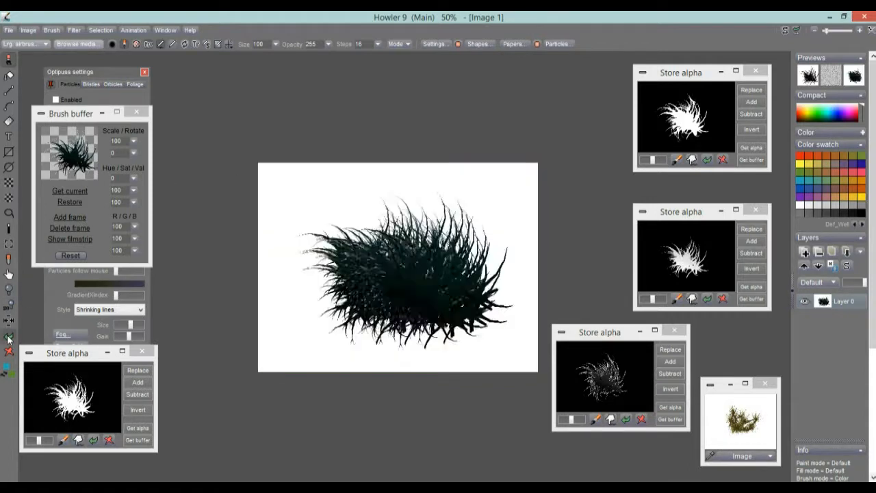
{"action": "left_click", "coordinate": [8, 336]}
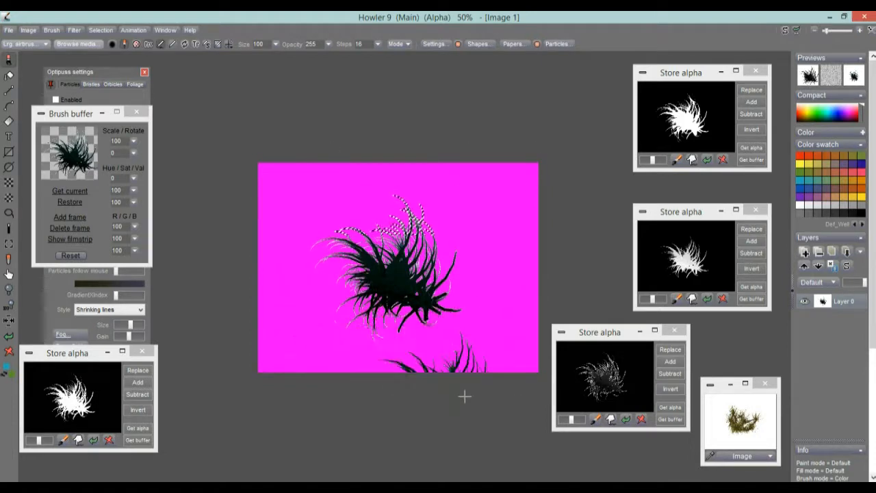
{"action": "left_click", "coordinate": [29, 30]}
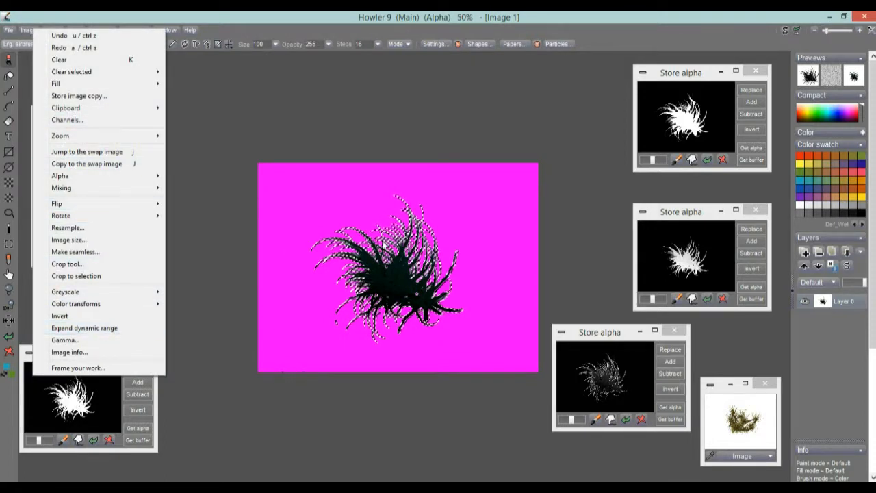
{"action": "left_click", "coordinate": [72, 263]}
{"action": "left_click_drag", "start_coordinate": [534, 121], "coordinate": [553, 106]}
{"action": "scroll", "coordinate": [578, 178], "scroll_direction": "down", "scroll_amount": 7}
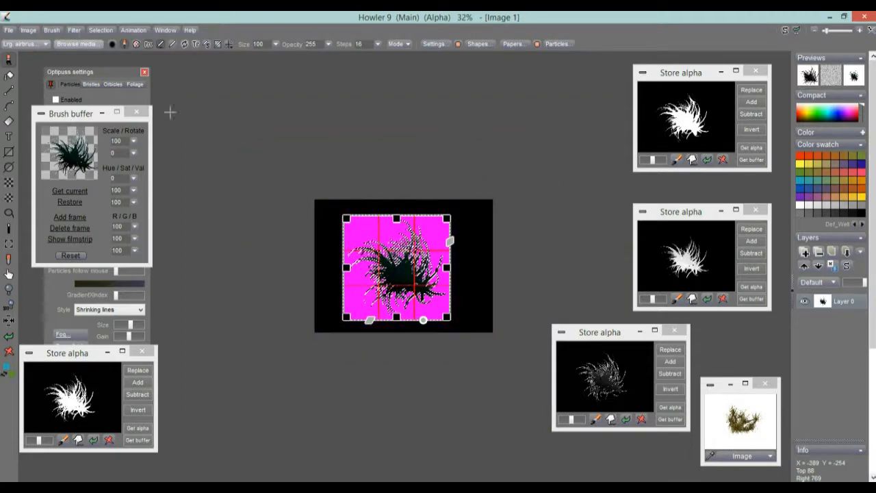
{"action": "left_click", "coordinate": [437, 292]}
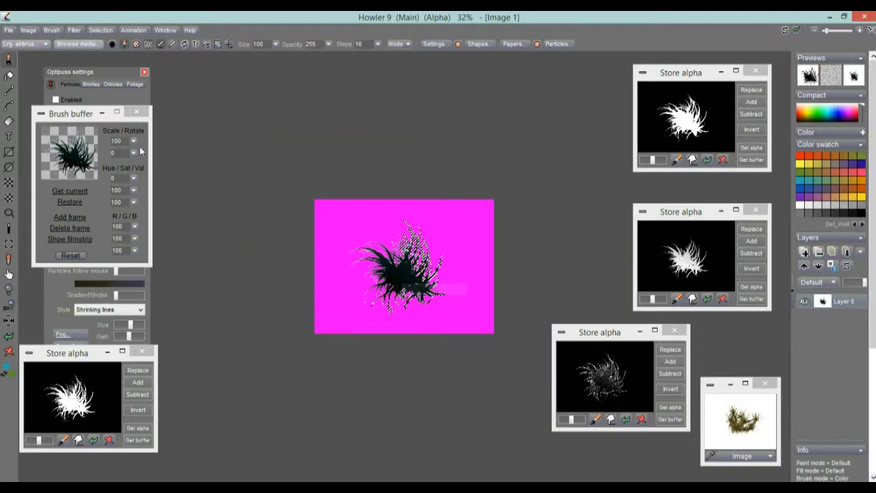
Step: Crop the image with the crop tool to a square around the foliage clump, leaving a small margin beyond its strands
{"action": "scroll", "coordinate": [400, 277], "scroll_direction": "up", "scroll_amount": 1}
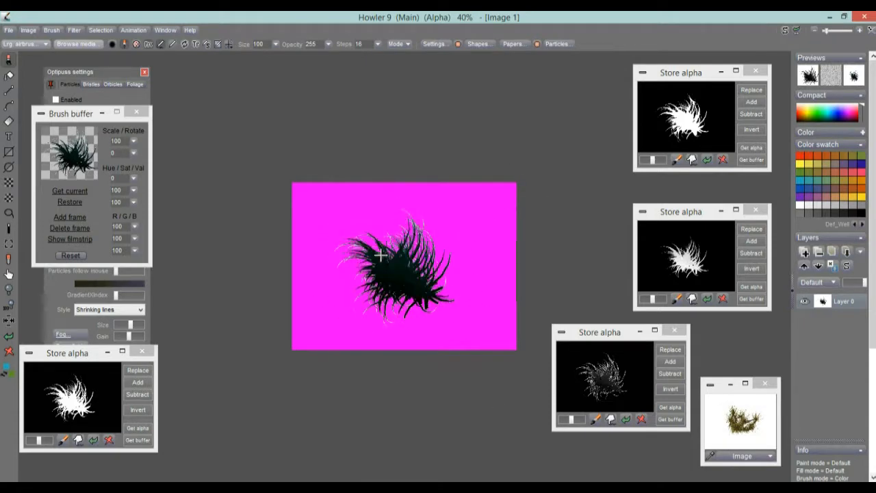
{"action": "left_click", "coordinate": [28, 31]}
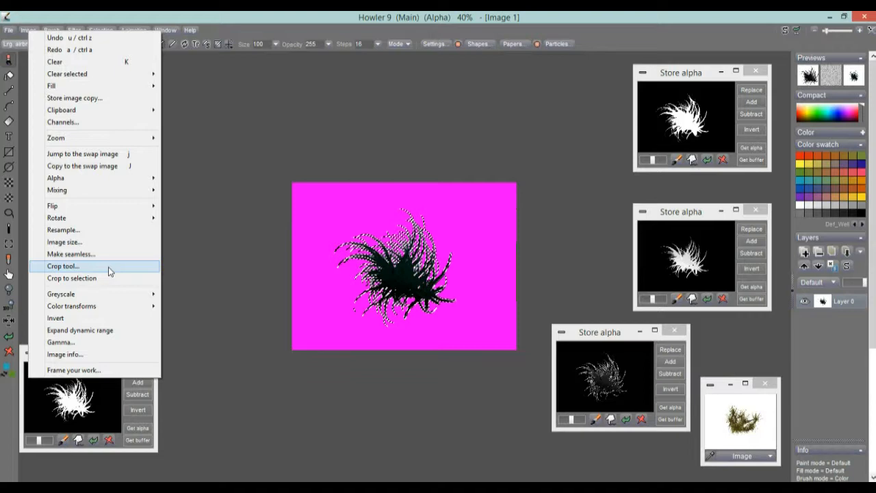
{"action": "left_click", "coordinate": [63, 265]}
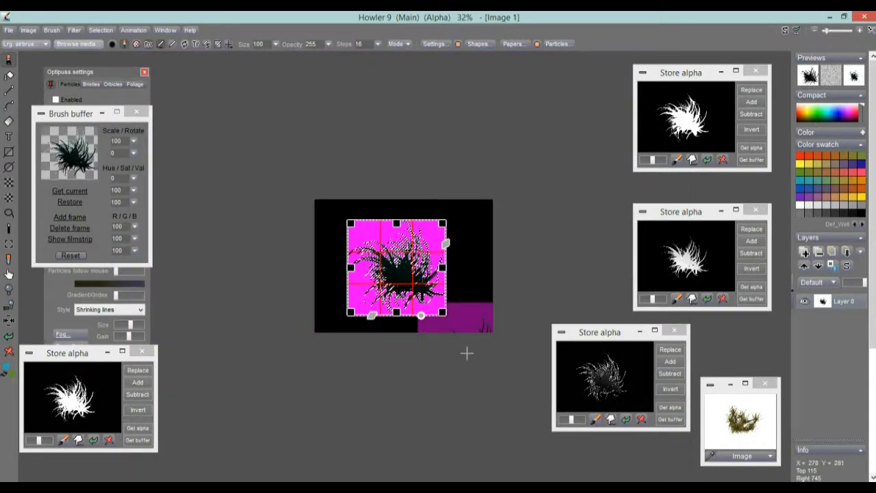
{"action": "scroll", "coordinate": [467, 353], "scroll_direction": "up", "scroll_amount": 2}
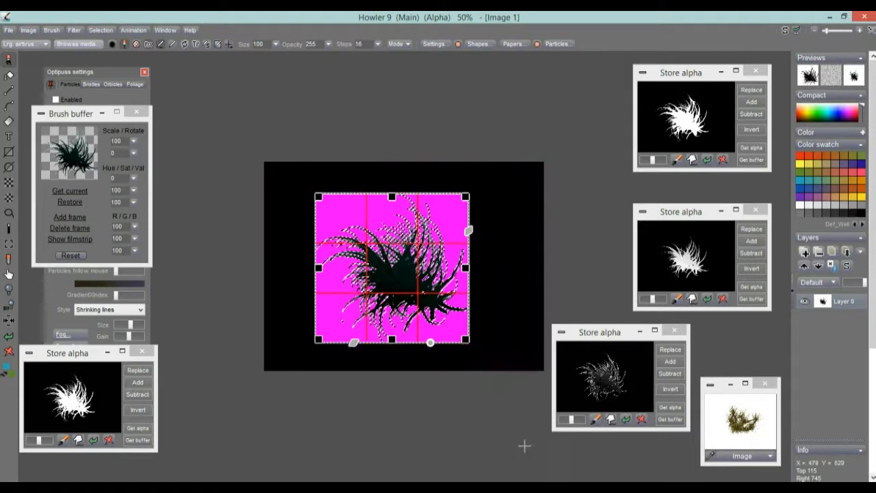
{"action": "scroll", "coordinate": [524, 445], "scroll_direction": "up", "scroll_amount": 2}
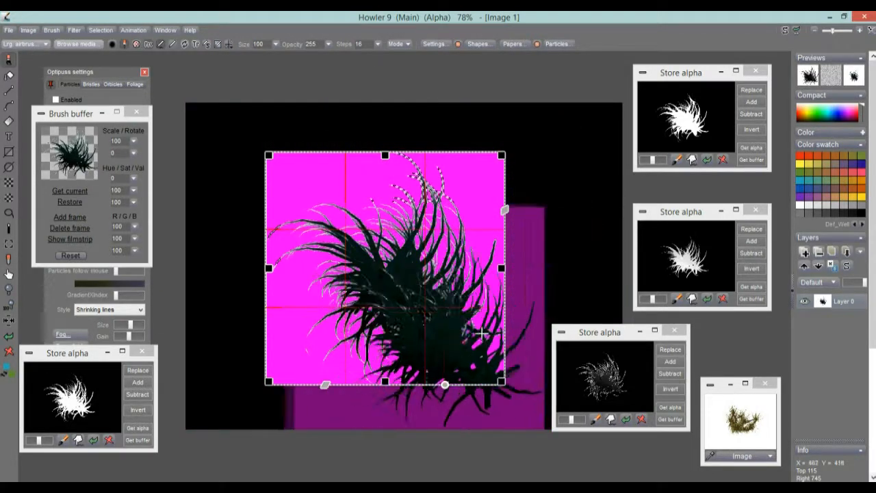
{"action": "left_click_drag", "start_coordinate": [503, 387], "coordinate": [512, 400]}
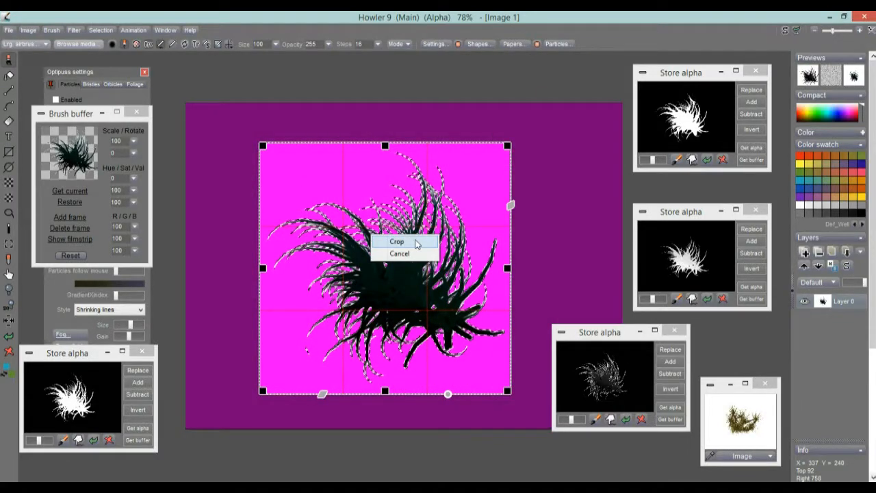
{"action": "left_click", "coordinate": [407, 245]}
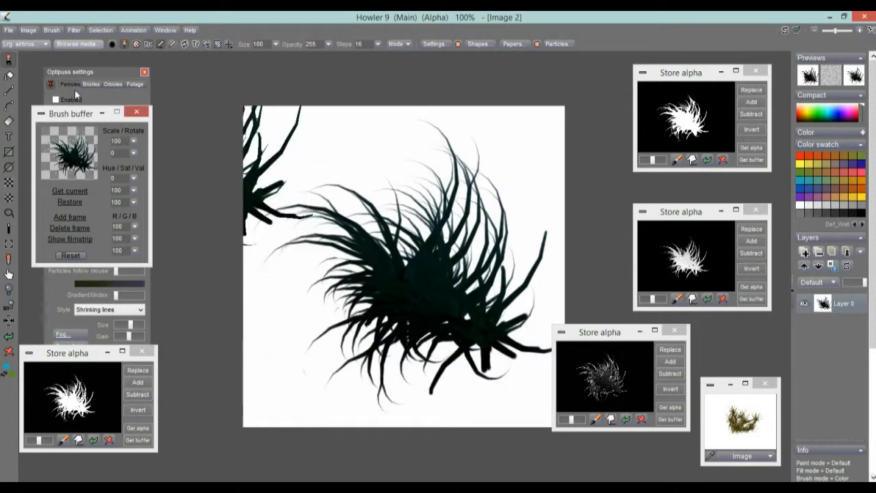
Step: Switch the alpha selection off and on again for the cropped foliage image
{"action": "left_click", "coordinate": [96, 31]}
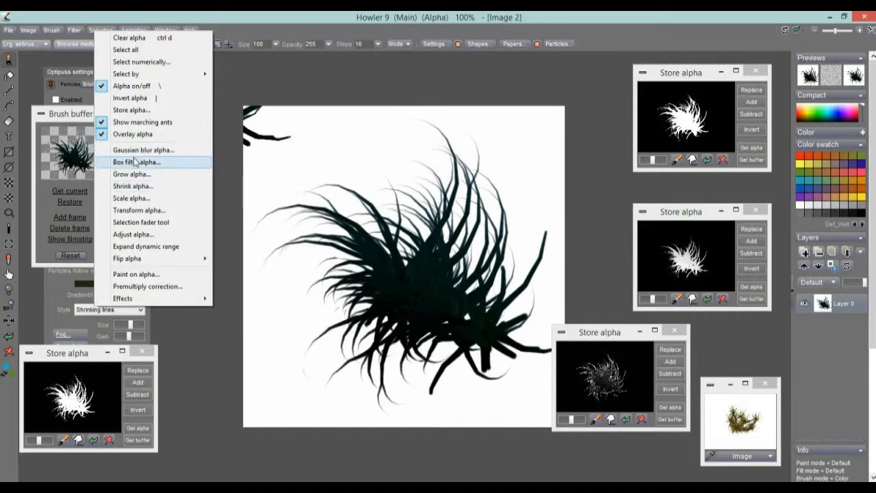
{"action": "left_click", "coordinate": [132, 86]}
{"action": "left_click", "coordinate": [100, 29]}
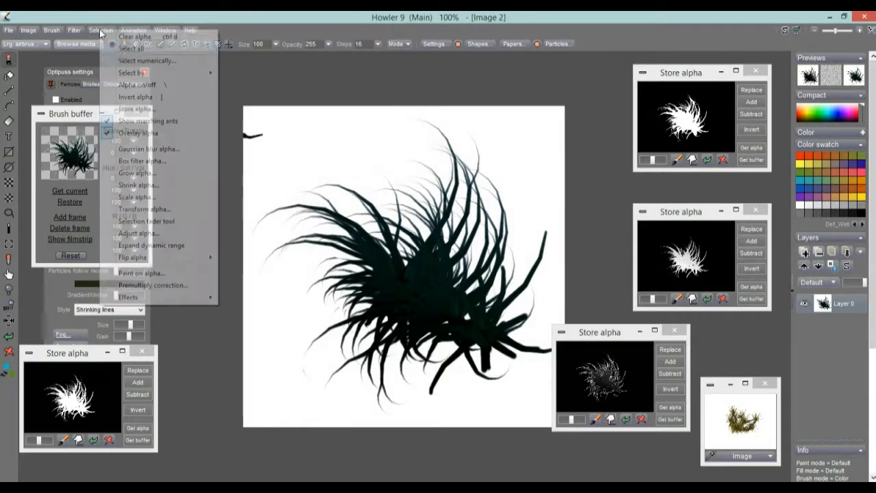
{"action": "left_click", "coordinate": [137, 86]}
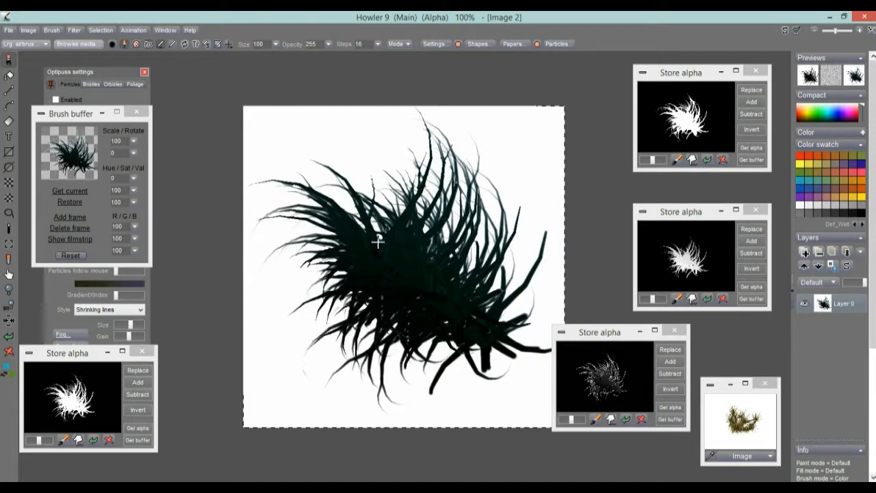
Step: Make the foliage brush stored in the brush buffer the current brush
{"action": "scroll", "coordinate": [375, 270], "scroll_direction": "down", "scroll_amount": 1}
{"action": "scroll", "coordinate": [375, 271], "scroll_direction": "up", "scroll_amount": 2}
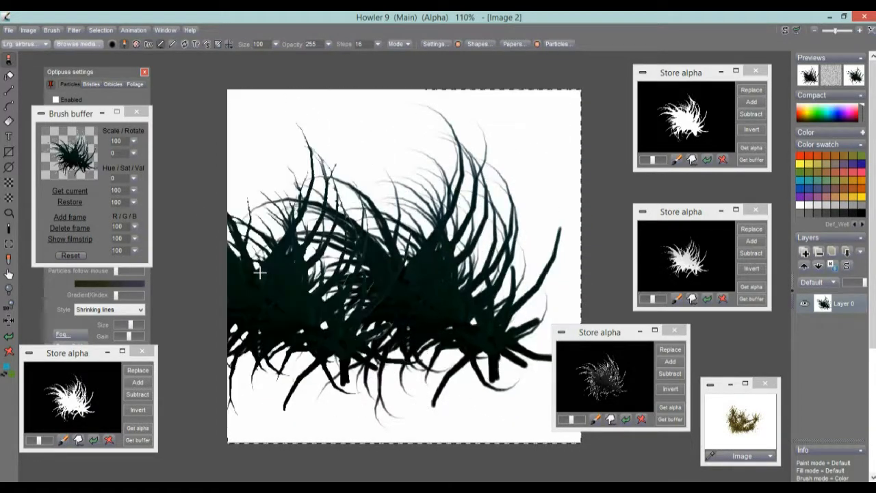
{"action": "scroll", "coordinate": [423, 256], "scroll_direction": "down", "scroll_amount": 2}
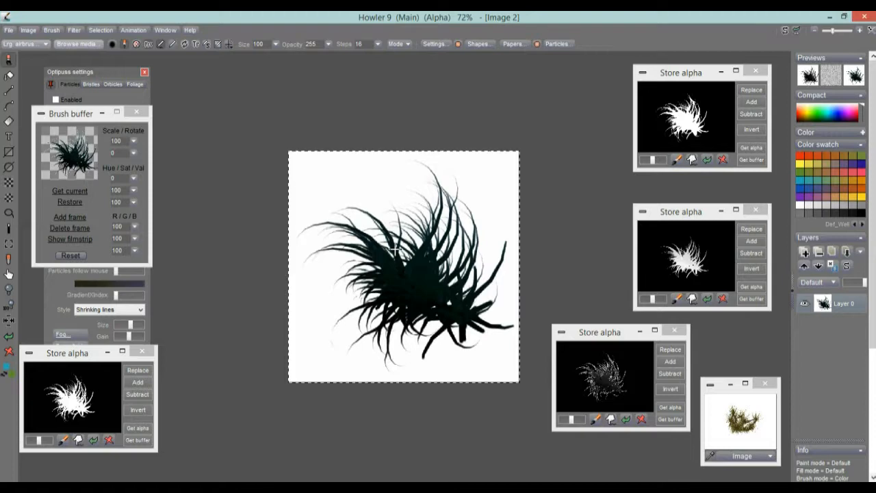
{"action": "left_click_drag", "start_coordinate": [403, 224], "coordinate": [343, 198]}
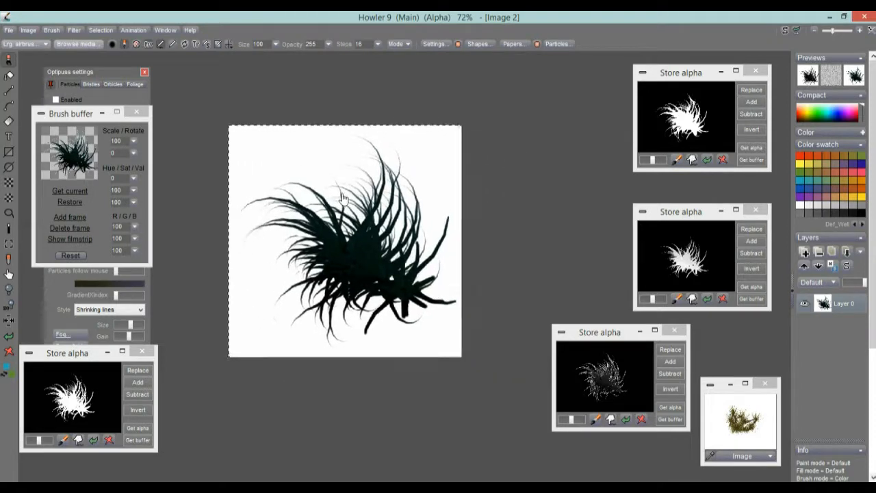
{"action": "scroll", "coordinate": [372, 214], "scroll_direction": "up", "scroll_amount": 1}
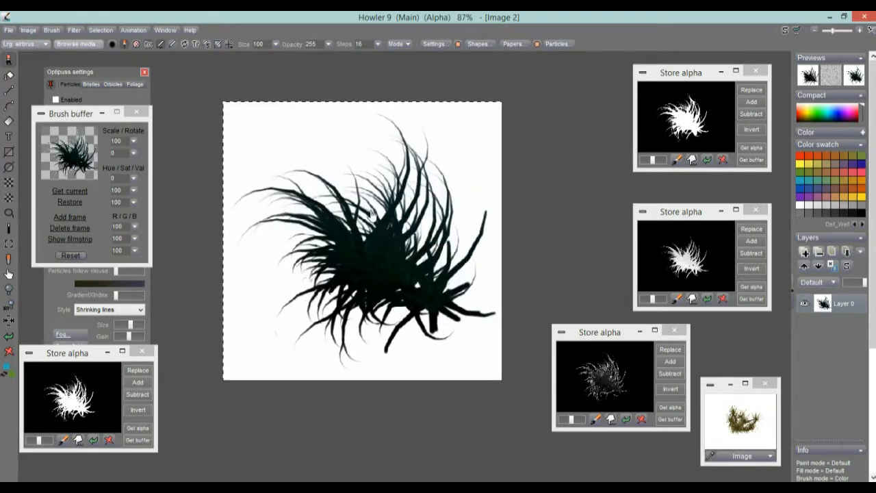
{"action": "left_click_drag", "start_coordinate": [372, 214], "coordinate": [382, 209]}
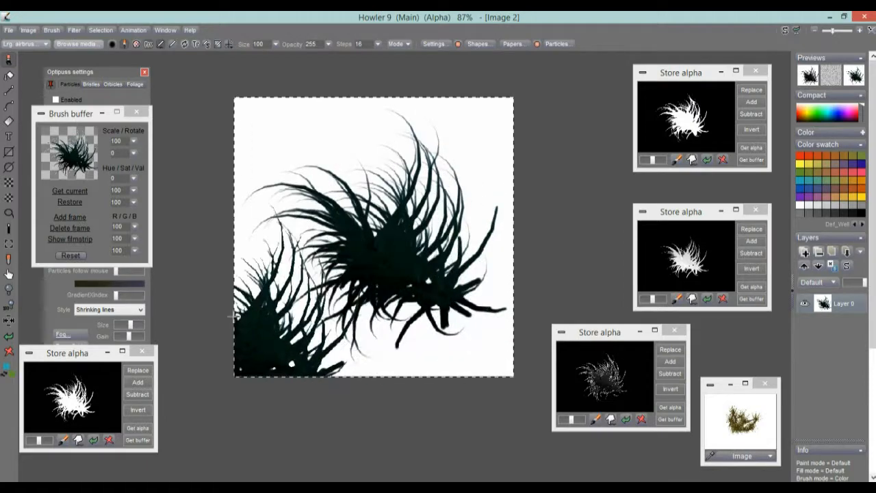
{"action": "left_click", "coordinate": [66, 162]}
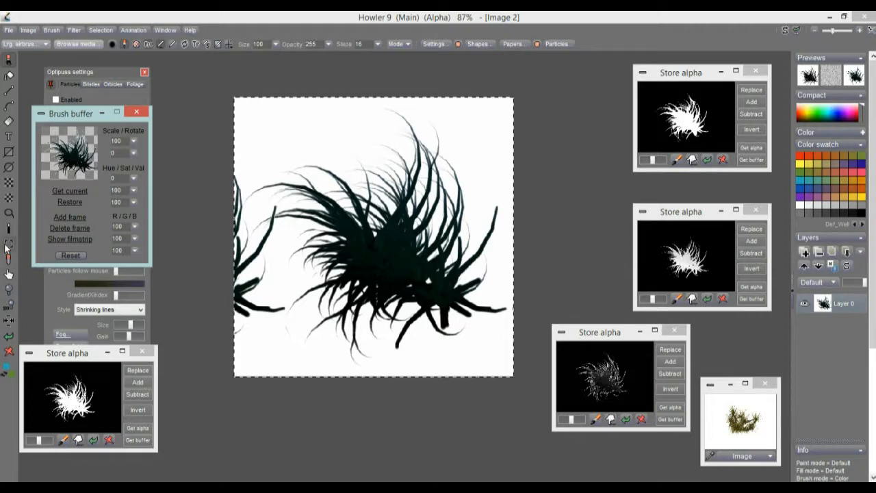
Step: Sample the white background as the brush selector's transparent colour, and adjust the low clip and high pass around it
{"action": "left_click", "coordinate": [9, 243]}
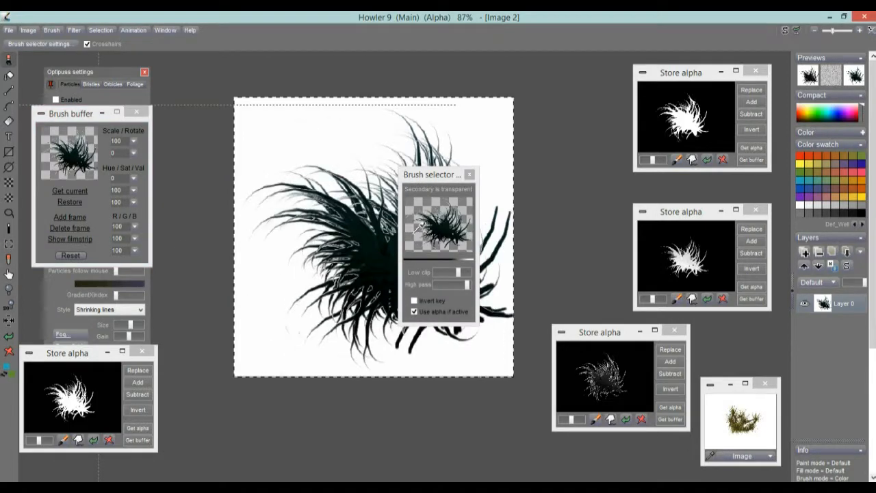
{"action": "left_click", "coordinate": [460, 273]}
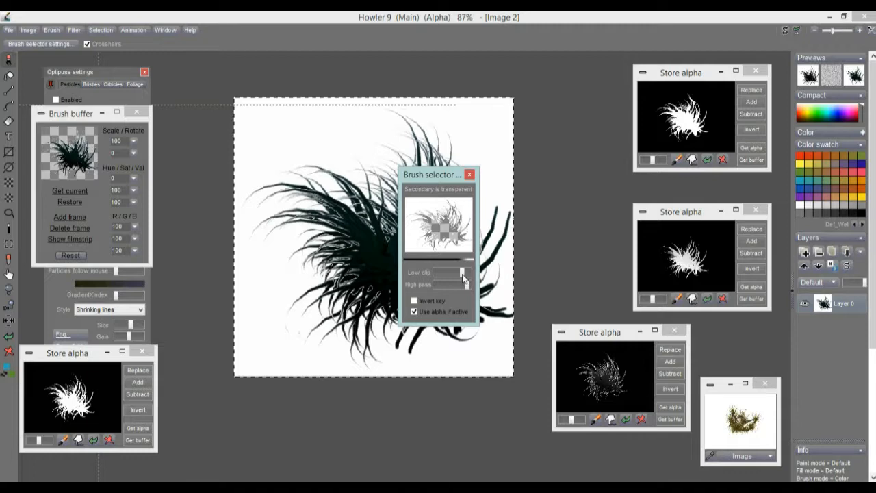
{"action": "left_click_drag", "start_coordinate": [460, 273], "coordinate": [450, 273]}
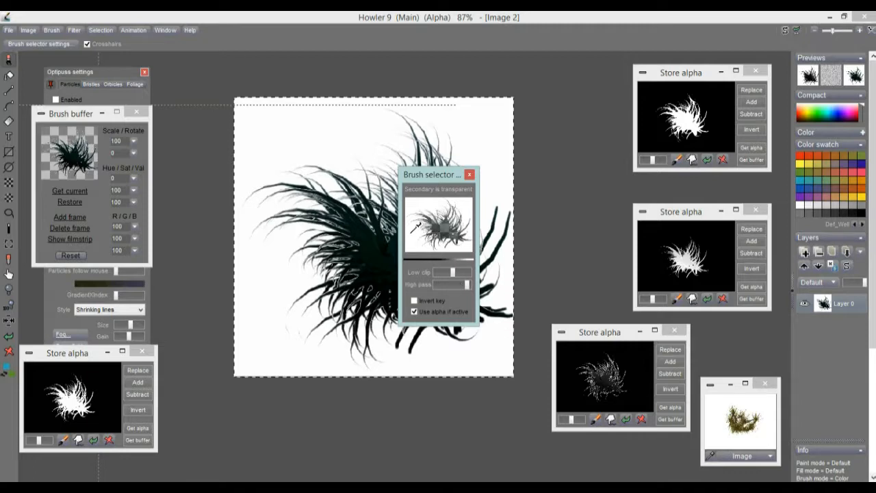
{"action": "left_click", "coordinate": [410, 233]}
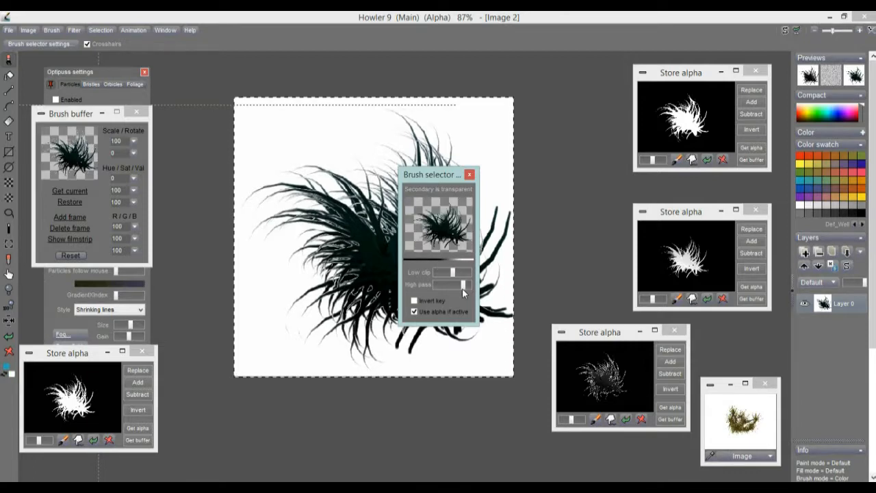
{"action": "left_click_drag", "start_coordinate": [430, 285], "coordinate": [447, 286]}
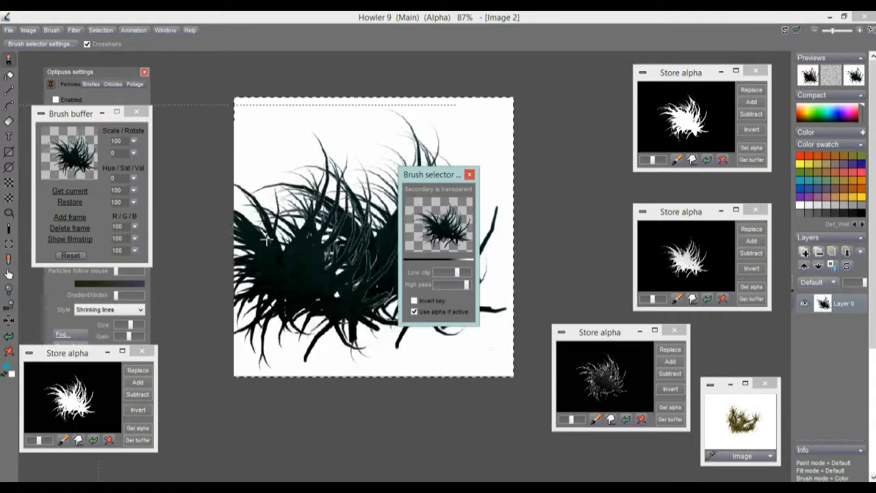
{"action": "left_click", "coordinate": [470, 175]}
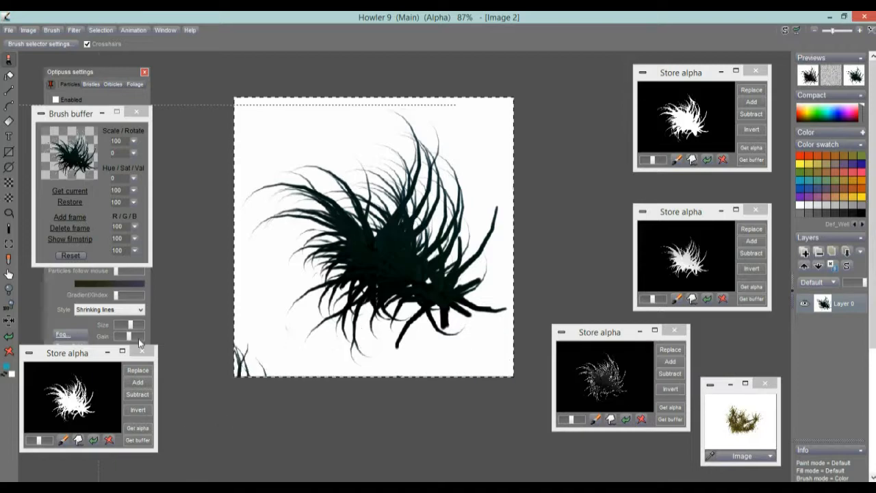
Step: Try to replace the cropped image's alpha with one of the stored foliage alphas
{"action": "left_click", "coordinate": [696, 256]}
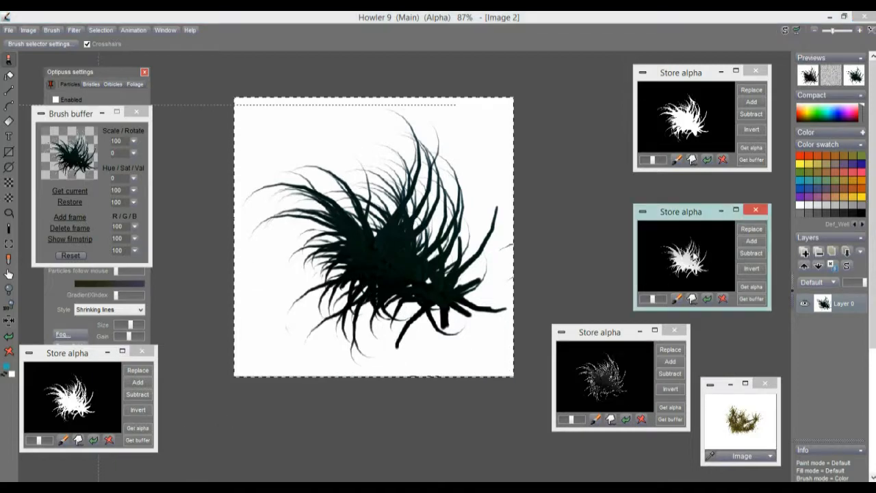
{"action": "left_click", "coordinate": [760, 232]}
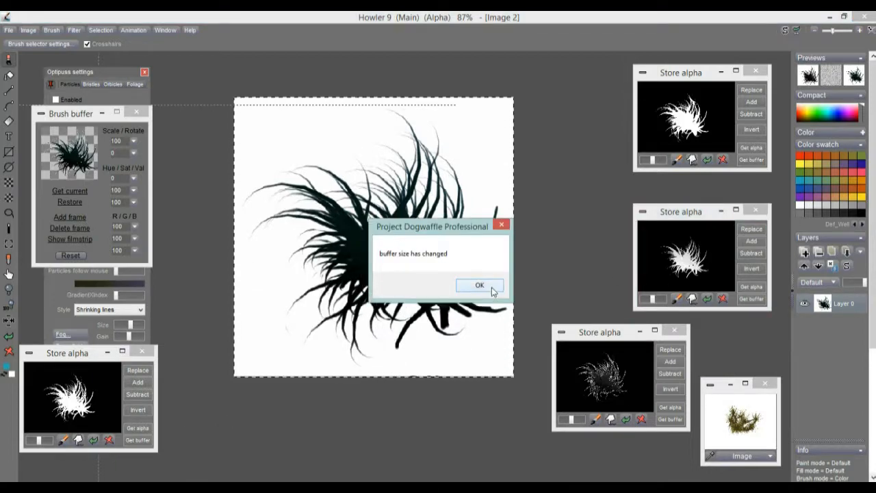
{"action": "left_click", "coordinate": [504, 226]}
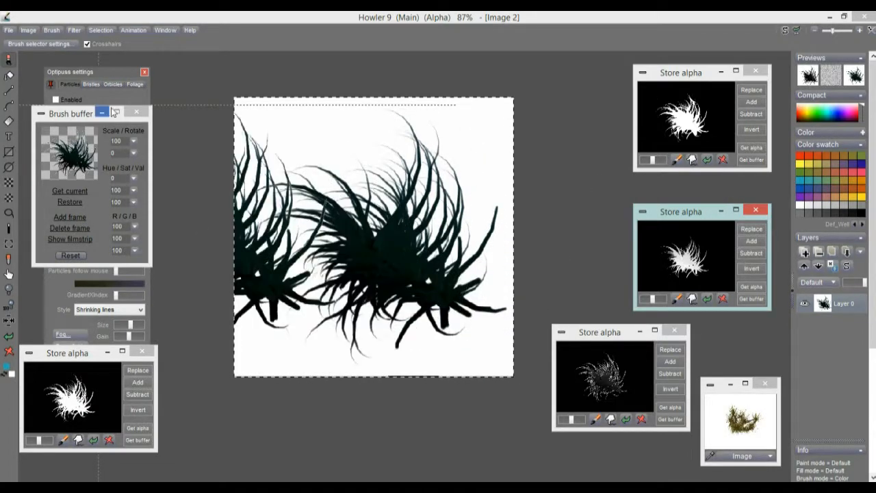
Step: Reload the foliage brush from the brush buffer and move the separate stored alpha window beside the other stored alphas
{"action": "left_click", "coordinate": [69, 152]}
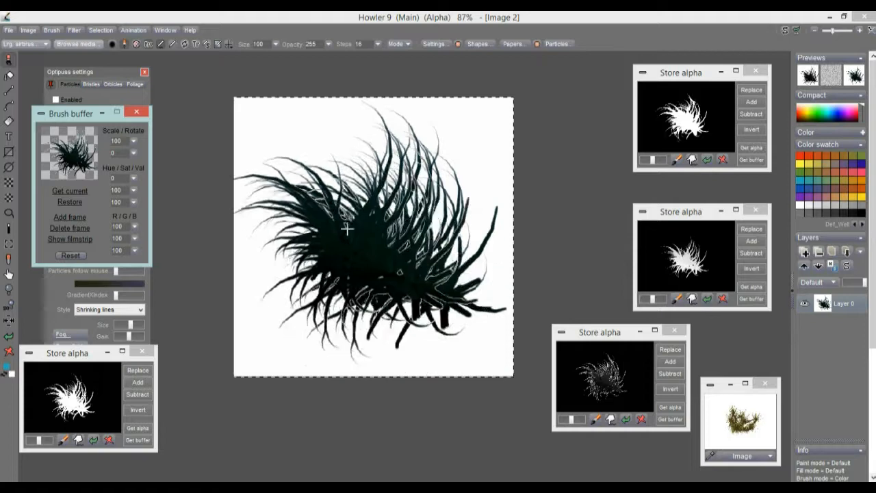
{"action": "mouse_move", "coordinate": [89, 353]}
{"action": "left_mouse_down"}
{"action": "mouse_move", "coordinate": [661, 328]}
{"action": "mouse_move", "coordinate": [588, 179]}
{"action": "left_mouse_up"}
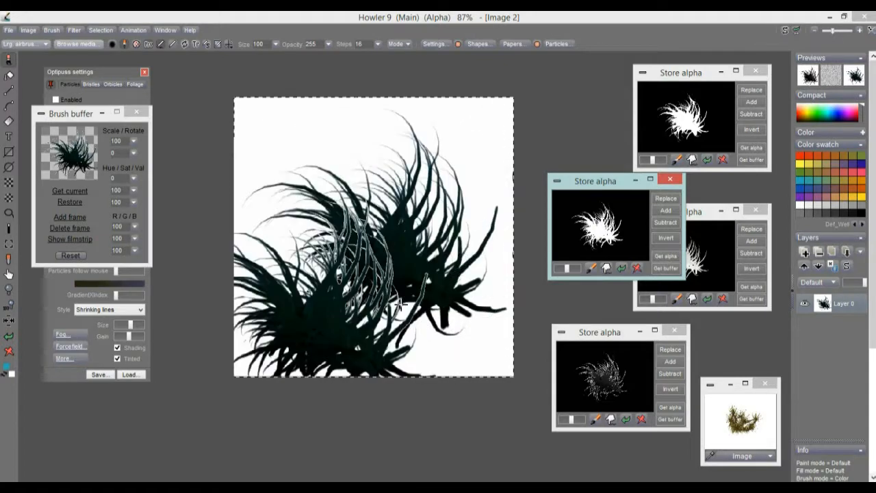
{"action": "left_click", "coordinate": [10, 31]}
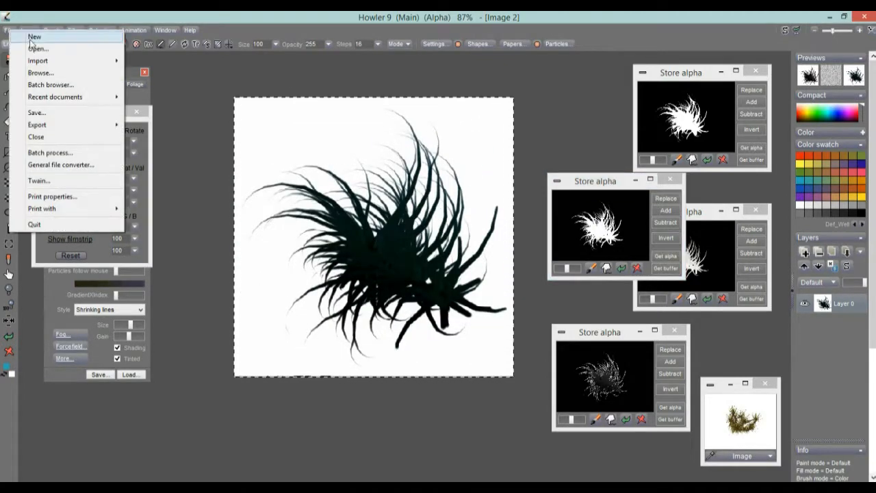
{"action": "left_click", "coordinate": [102, 17]}
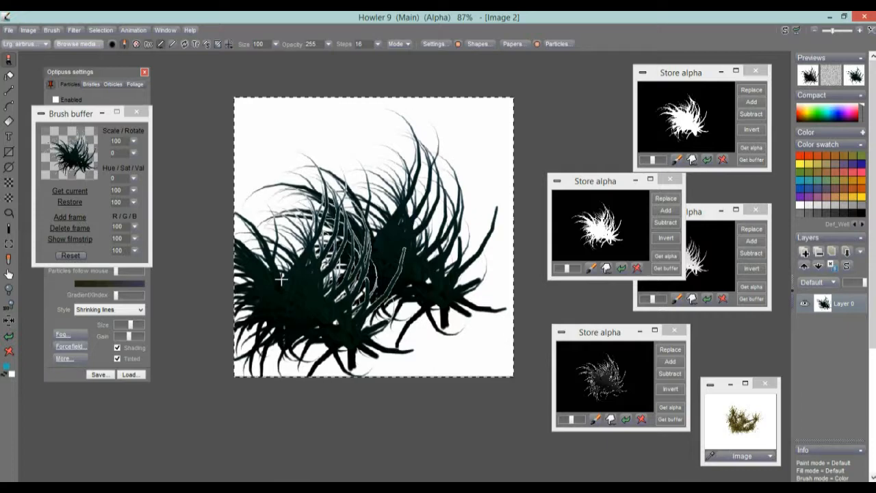
Step: Move the brush buffer window down over the particle settings
{"action": "left_click_drag", "start_coordinate": [280, 279], "coordinate": [293, 270]}
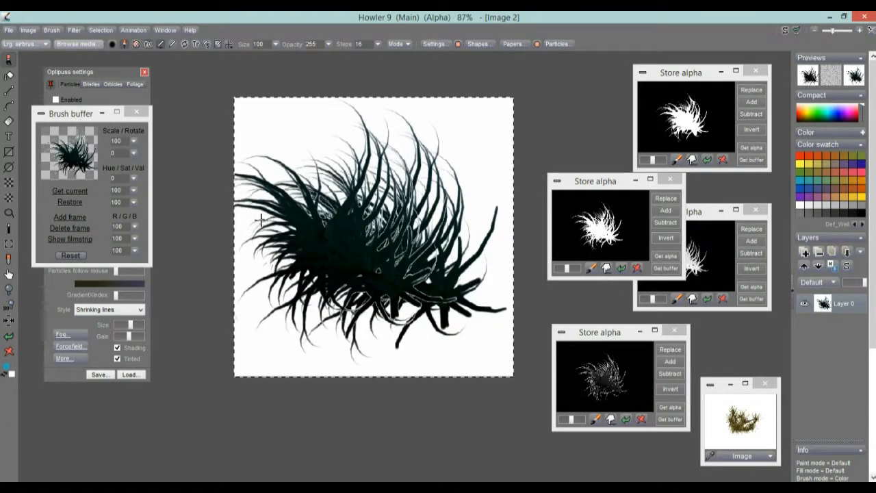
{"action": "left_click_drag", "start_coordinate": [70, 115], "coordinate": [67, 161]}
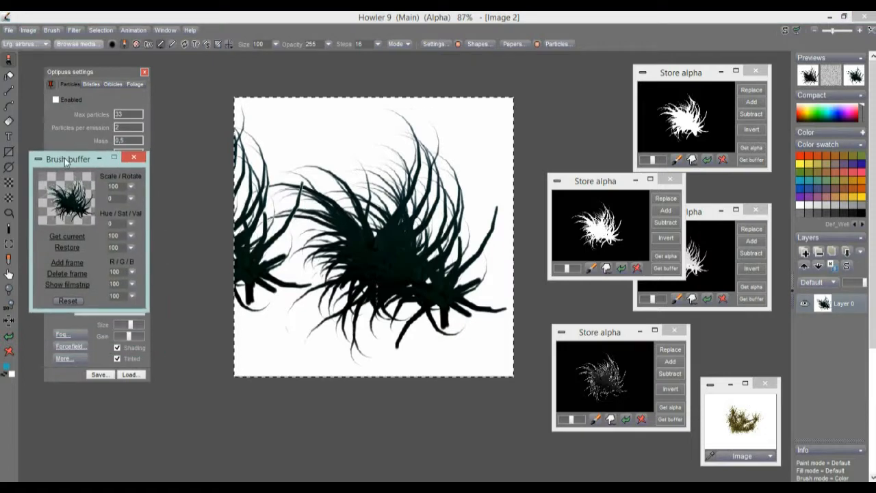
Step: Review the file types offered for saving the current brush and leave without saving
{"action": "left_click", "coordinate": [52, 31]}
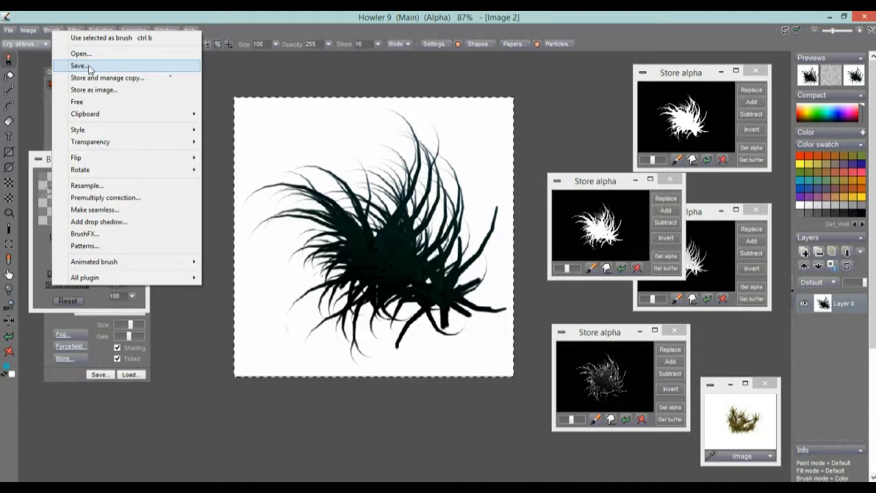
{"action": "left_click", "coordinate": [9, 31]}
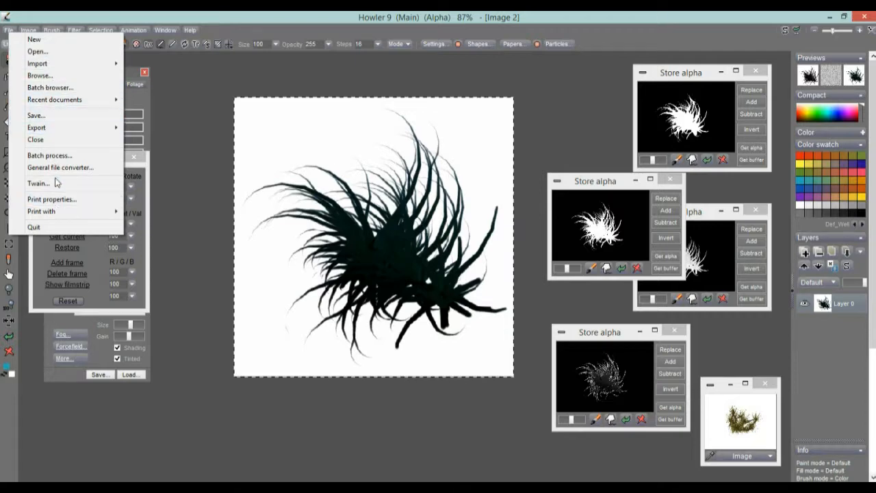
{"action": "left_click", "coordinate": [36, 15]}
{"action": "left_click", "coordinate": [31, 30]}
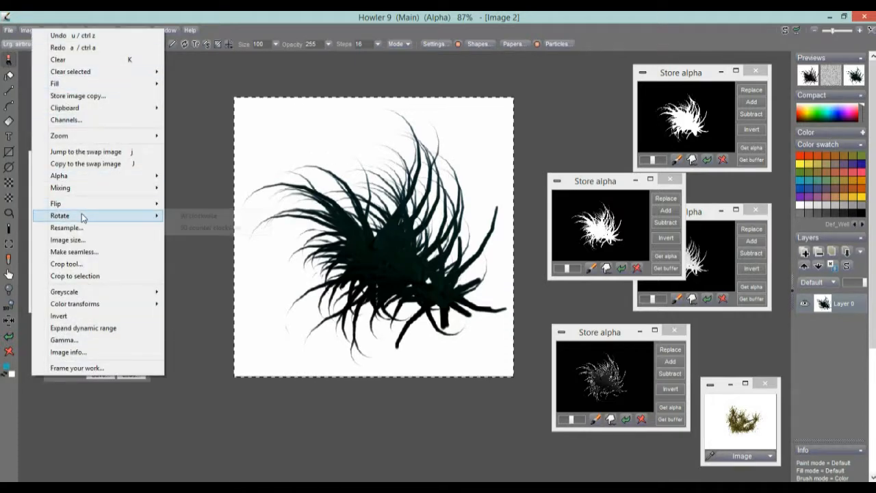
{"action": "left_click", "coordinate": [60, 15]}
{"action": "left_click", "coordinate": [53, 30]}
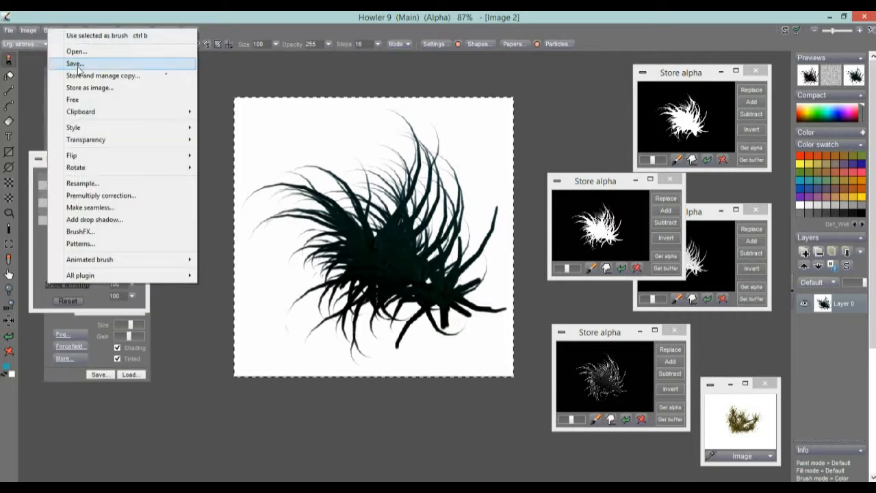
{"action": "mouse_move", "coordinate": [93, 113]}
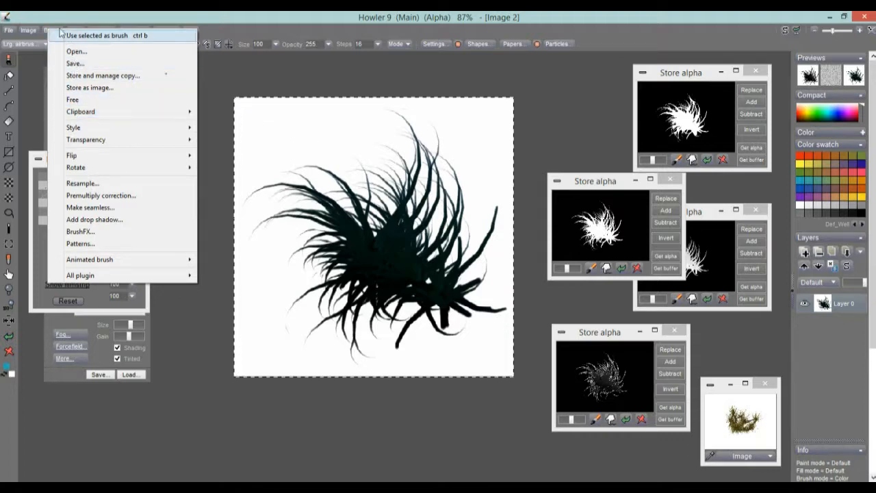
{"action": "left_click", "coordinate": [74, 65]}
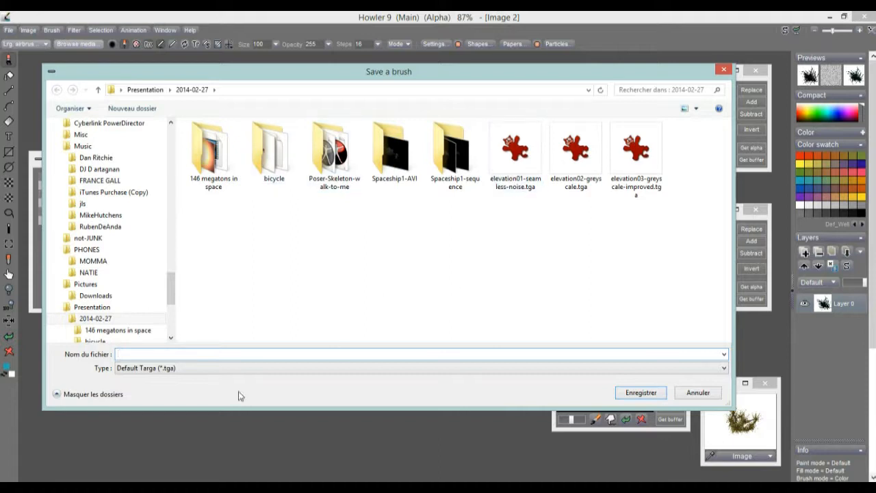
{"action": "left_click", "coordinate": [188, 368]}
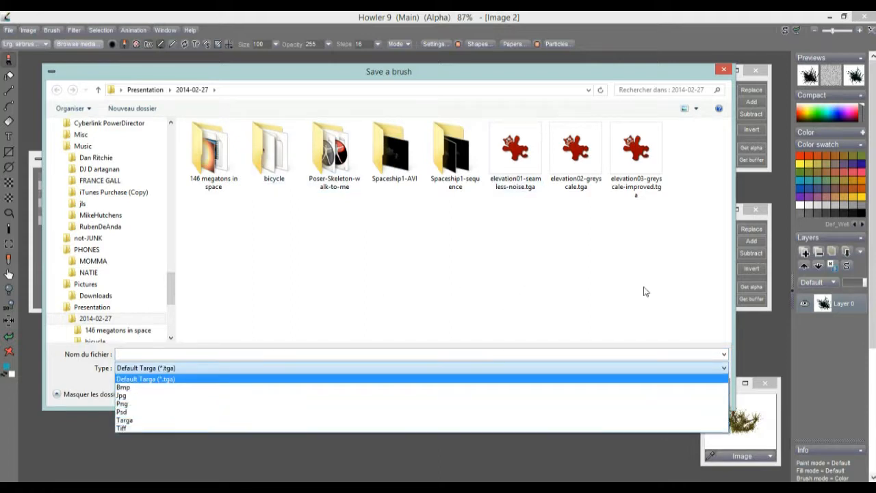
{"action": "left_click", "coordinate": [673, 302]}
{"action": "left_click", "coordinate": [709, 399]}
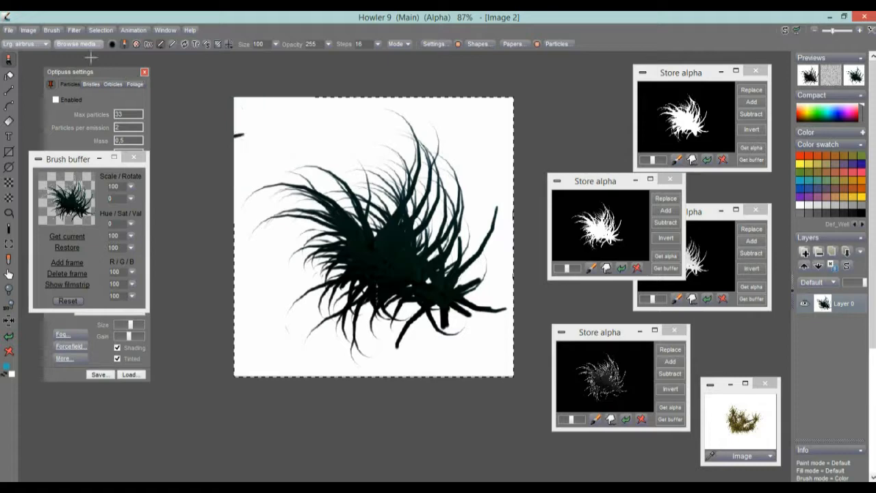
{"action": "left_click", "coordinate": [52, 30]}
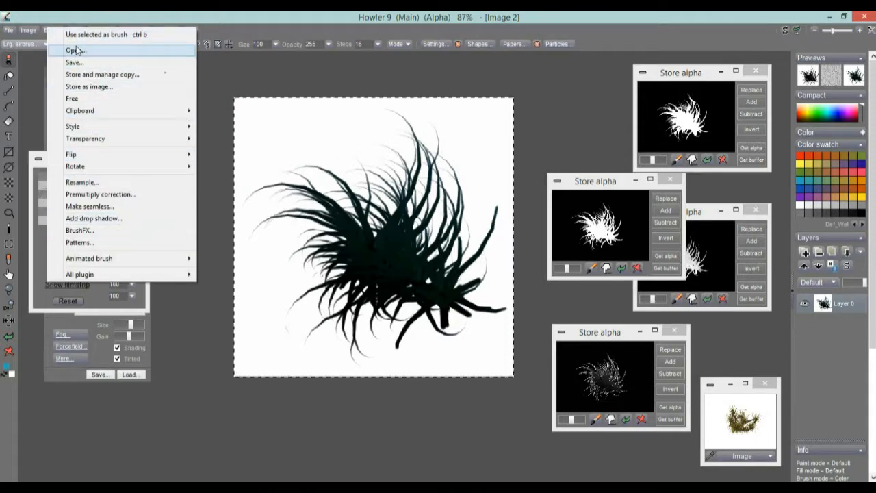
{"action": "left_click", "coordinate": [52, 19]}
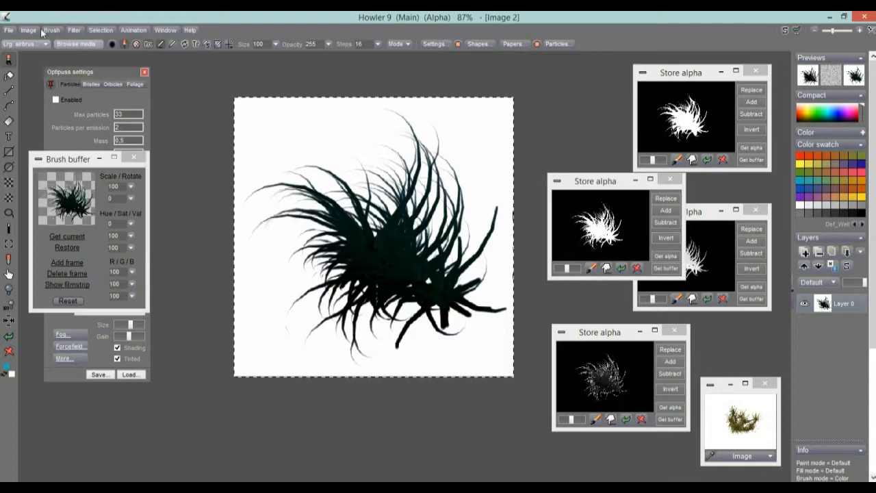
{"action": "left_click", "coordinate": [134, 30]}
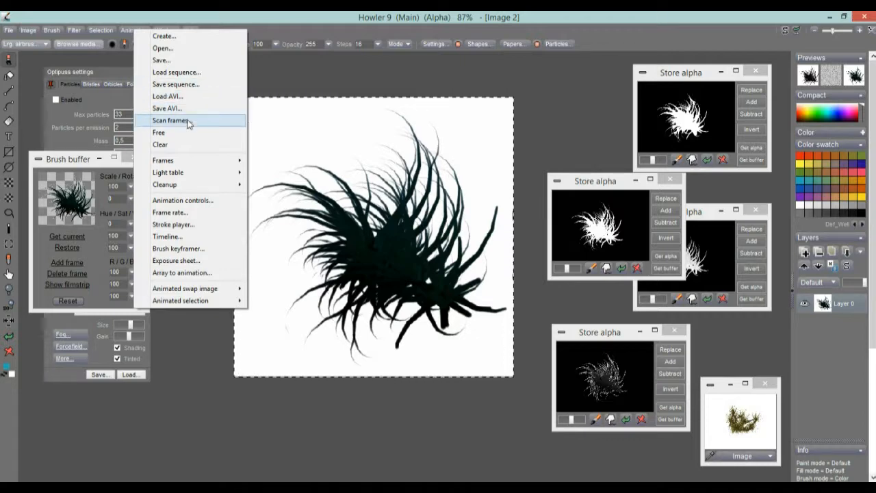
{"action": "left_click", "coordinate": [150, 16]}
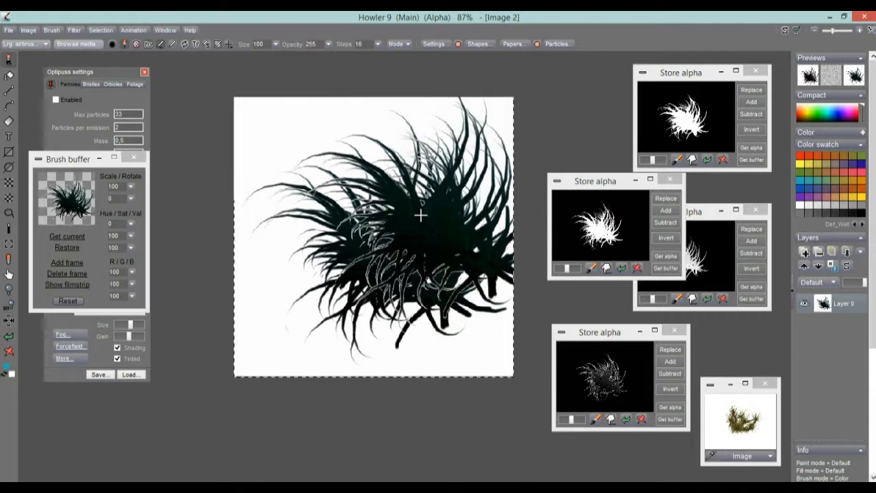
Step: Replace the cropped image with the full stored green foliage image, confirming replacement of the existing buffer
{"action": "scroll", "coordinate": [394, 216], "scroll_direction": "down", "scroll_amount": 2}
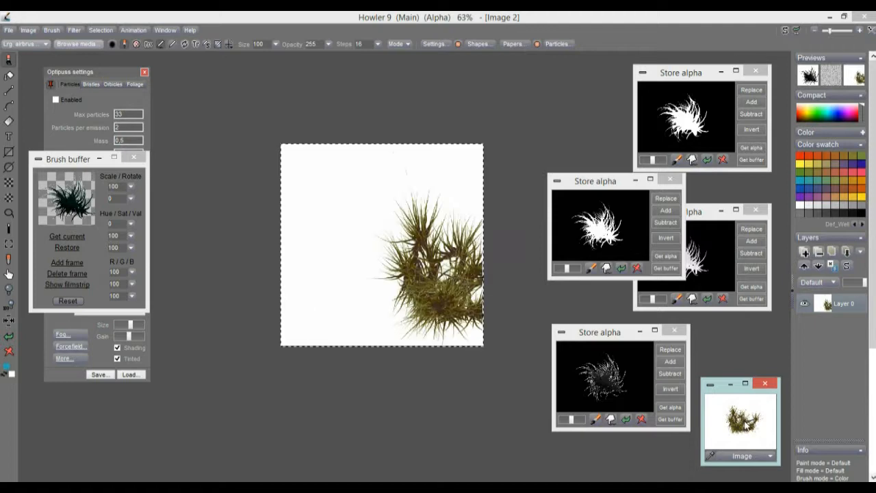
{"action": "left_click", "coordinate": [743, 455]}
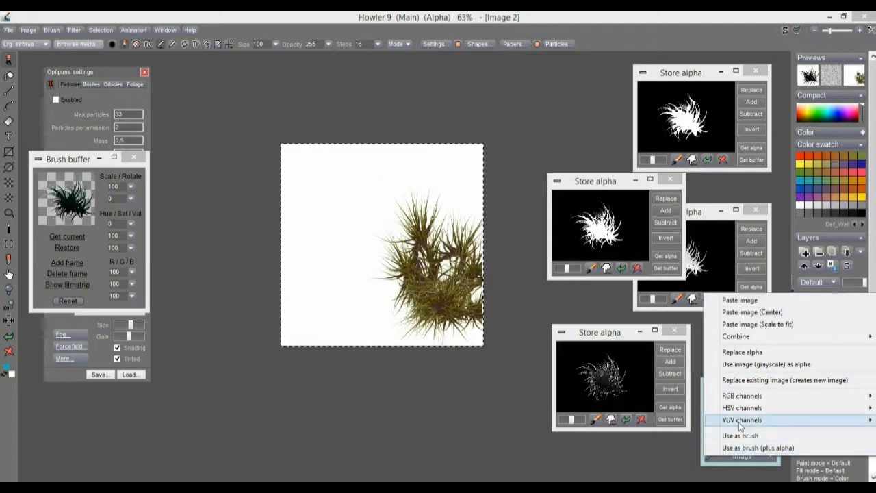
{"action": "left_click", "coordinate": [765, 381]}
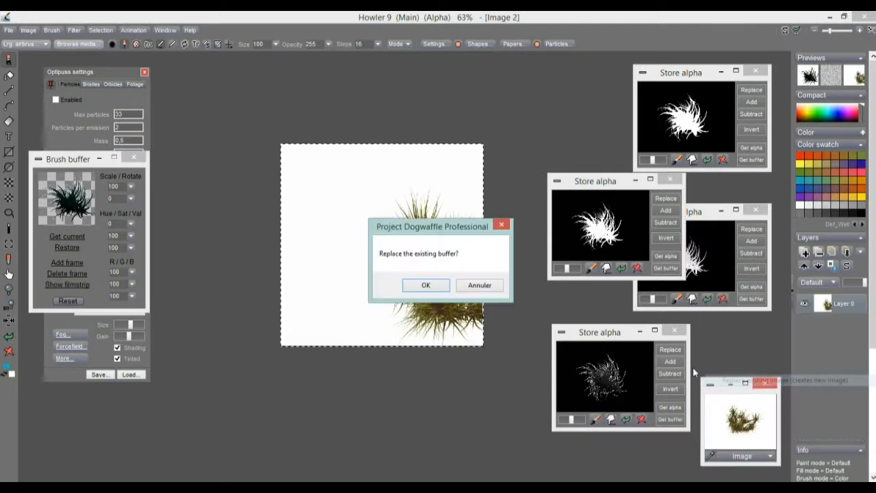
{"action": "left_click", "coordinate": [425, 287]}
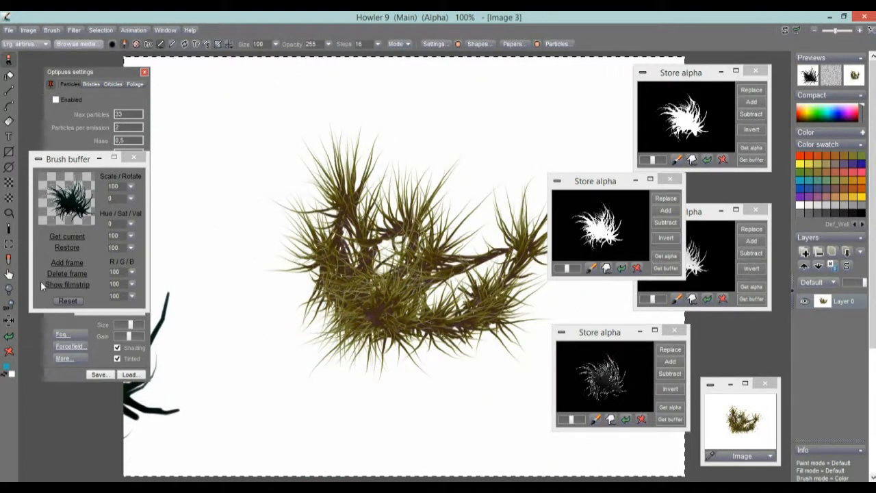
Step: Choose the Leafy 2 organic effects brush with 65 steps and paint red blossoms along the foliage's lower edge
{"action": "left_click", "coordinate": [17, 44]}
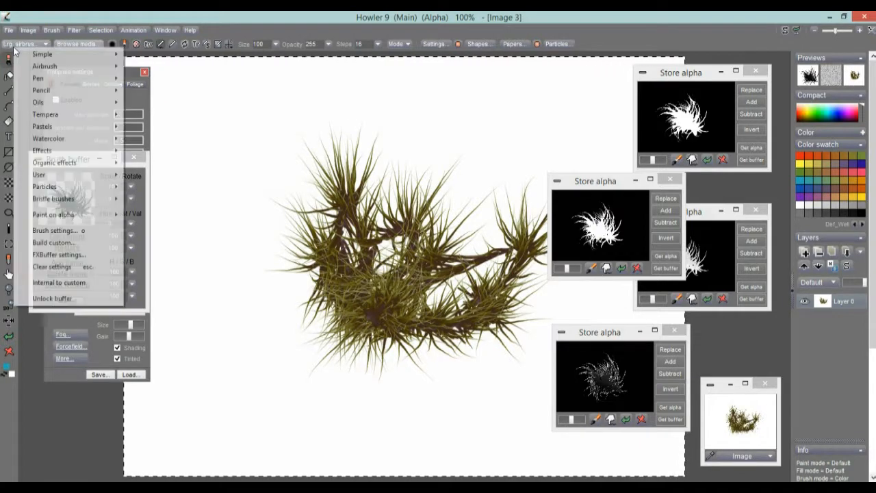
{"action": "mouse_move", "coordinate": [68, 163]}
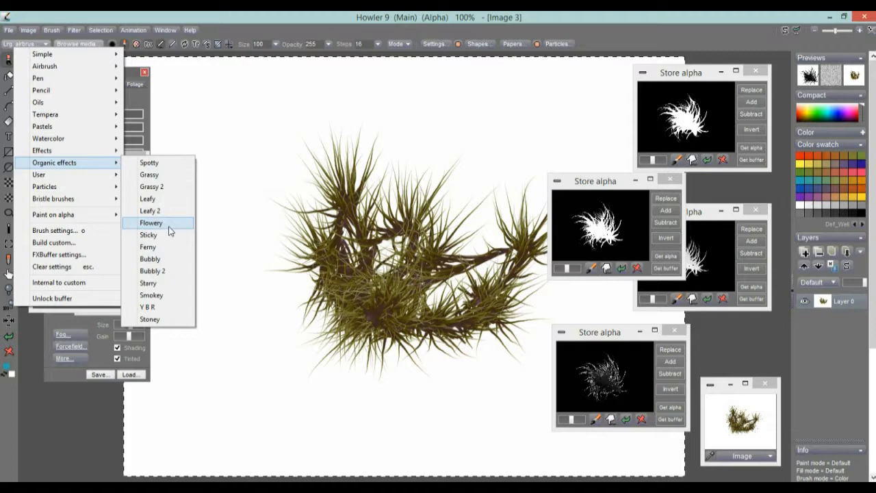
{"action": "left_click", "coordinate": [164, 210]}
{"action": "left_click", "coordinate": [379, 43]}
{"action": "left_click_drag", "start_coordinate": [325, 58], "coordinate": [330, 60]}
{"action": "left_click", "coordinate": [800, 158]}
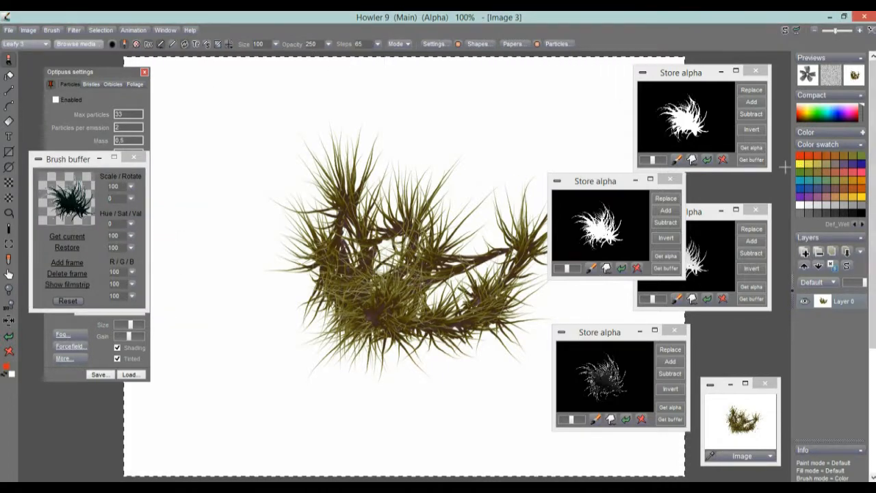
{"action": "mouse_move", "coordinate": [369, 321]}
{"action": "left_mouse_down"}
{"action": "mouse_move", "coordinate": [338, 301]}
{"action": "mouse_move", "coordinate": [465, 345]}
{"action": "mouse_move", "coordinate": [510, 332]}
{"action": "left_mouse_up"}
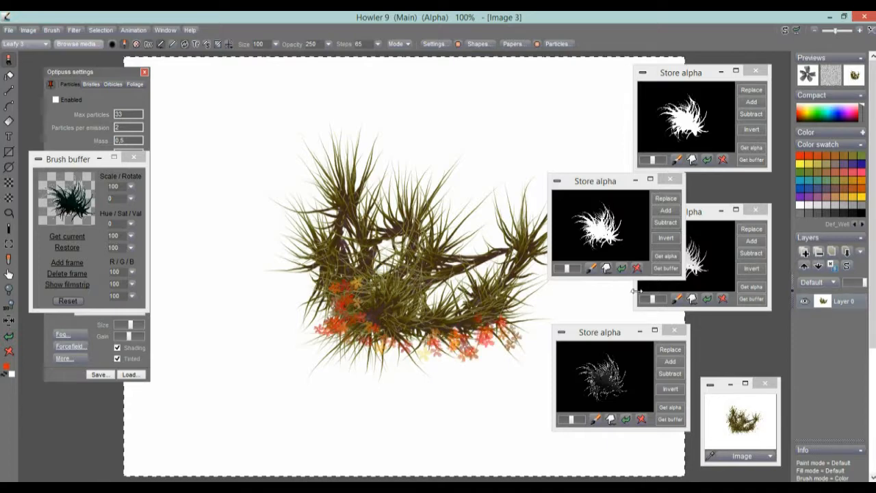
Step: Paint blue blossoms over the foliage's middle and right-hand branches
{"action": "left_click", "coordinate": [802, 194]}
{"action": "mouse_move", "coordinate": [505, 274]}
{"action": "left_mouse_down"}
{"action": "mouse_move", "coordinate": [477, 250]}
{"action": "mouse_move", "coordinate": [408, 257]}
{"action": "mouse_move", "coordinate": [508, 296]}
{"action": "left_mouse_up"}
{"action": "left_click_drag", "start_coordinate": [413, 244], "coordinate": [347, 238]}
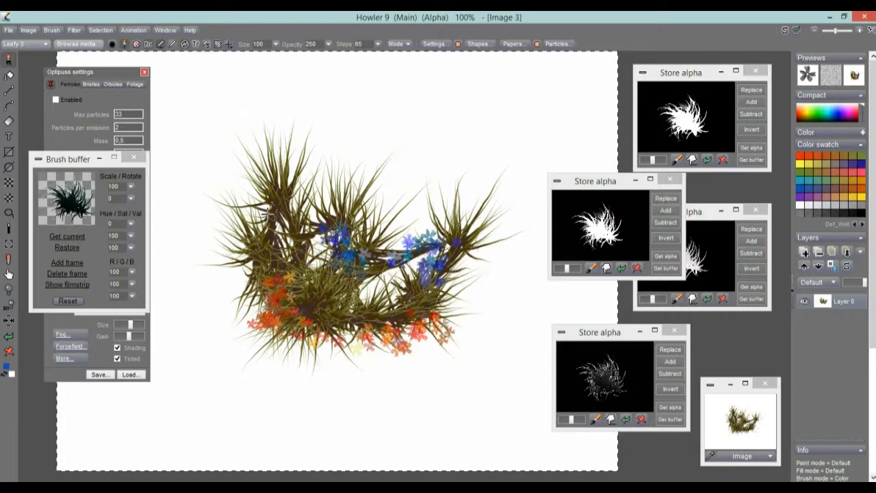
Step: Select the image by its light tones and invert the alpha so the foliage and blossoms are selected
{"action": "left_click", "coordinate": [103, 29]}
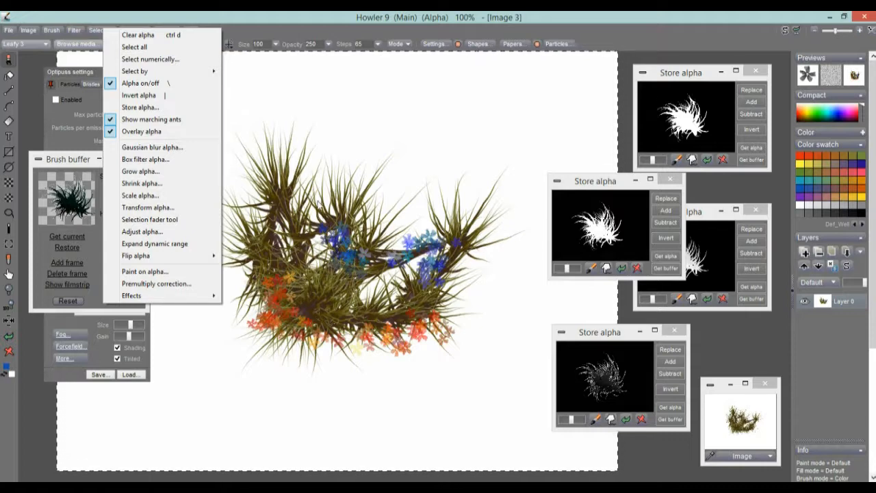
{"action": "mouse_move", "coordinate": [205, 72]}
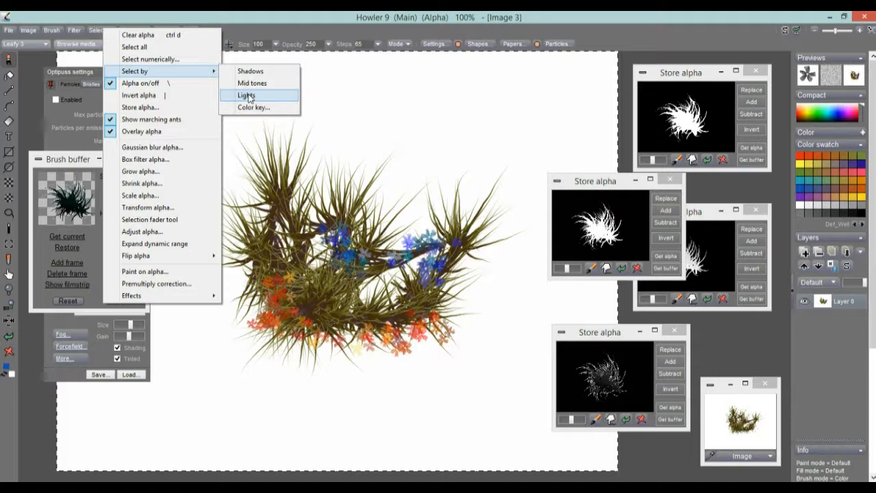
{"action": "left_click", "coordinate": [247, 96]}
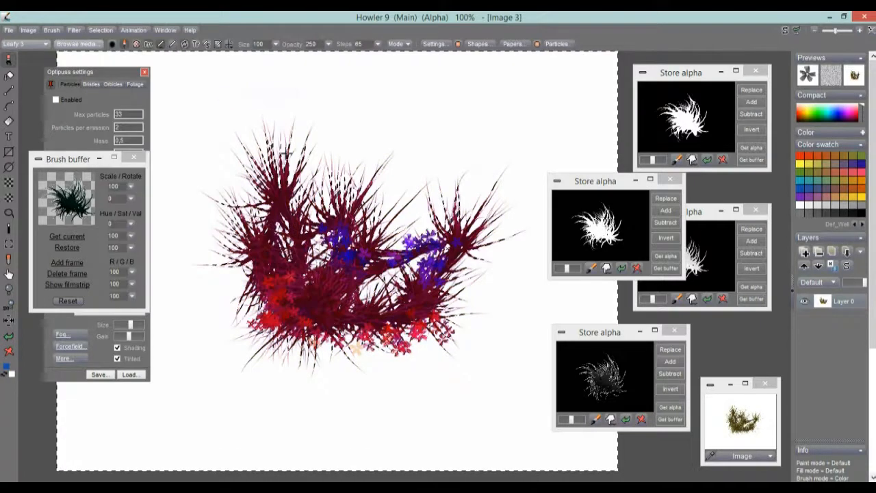
{"action": "left_click", "coordinate": [101, 30]}
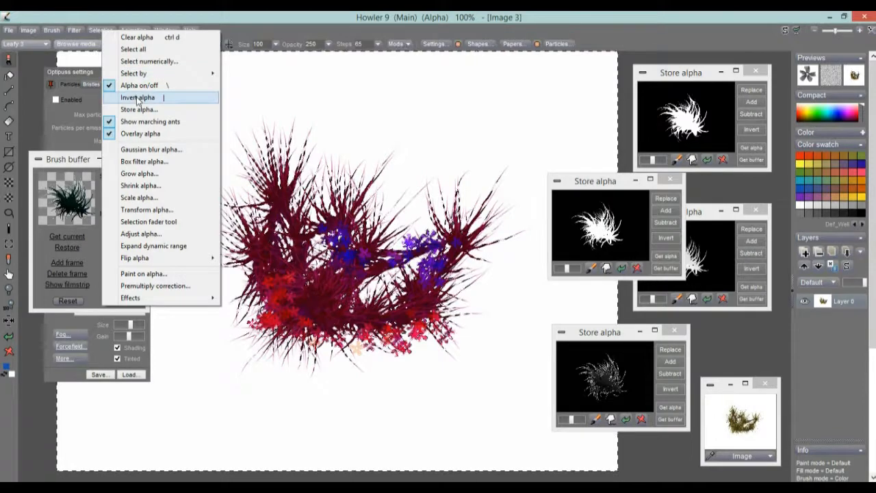
{"action": "left_click", "coordinate": [138, 98]}
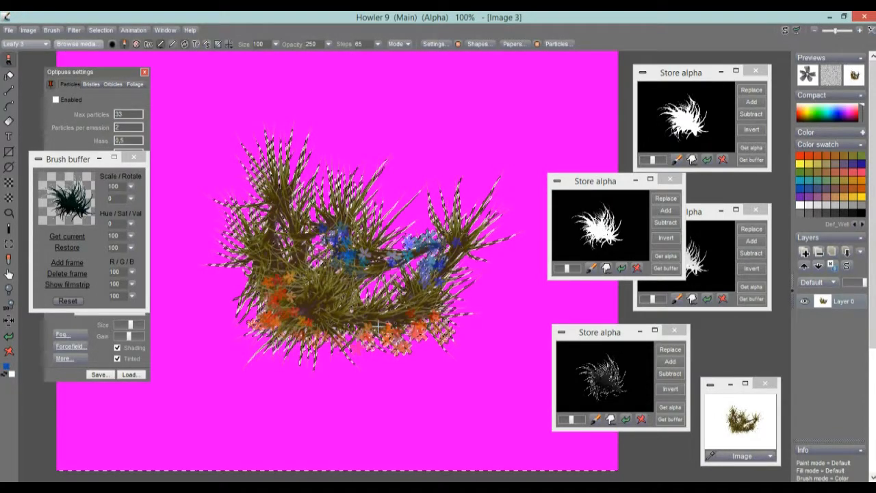
Step: Pick up the selected flowering foliage as a brush and store a managed copy of it in a new brush buffer
{"action": "scroll", "coordinate": [378, 329], "scroll_direction": "up", "scroll_amount": 5}
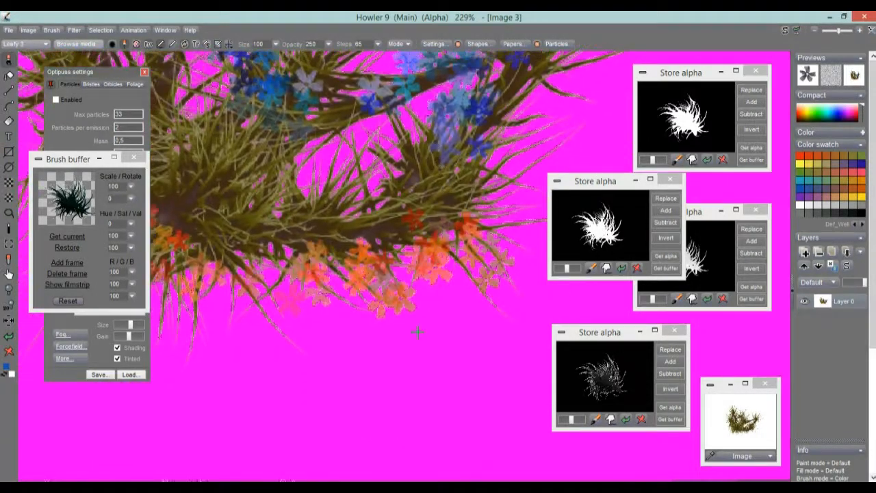
{"action": "left_click_drag", "start_coordinate": [461, 196], "coordinate": [394, 353]}
{"action": "scroll", "coordinate": [395, 353], "scroll_direction": "down", "scroll_amount": 4}
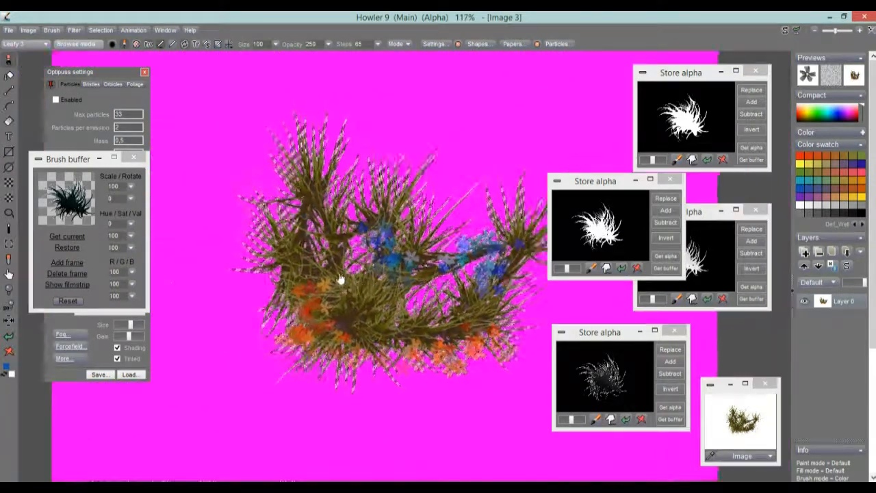
{"action": "left_click", "coordinate": [52, 30]}
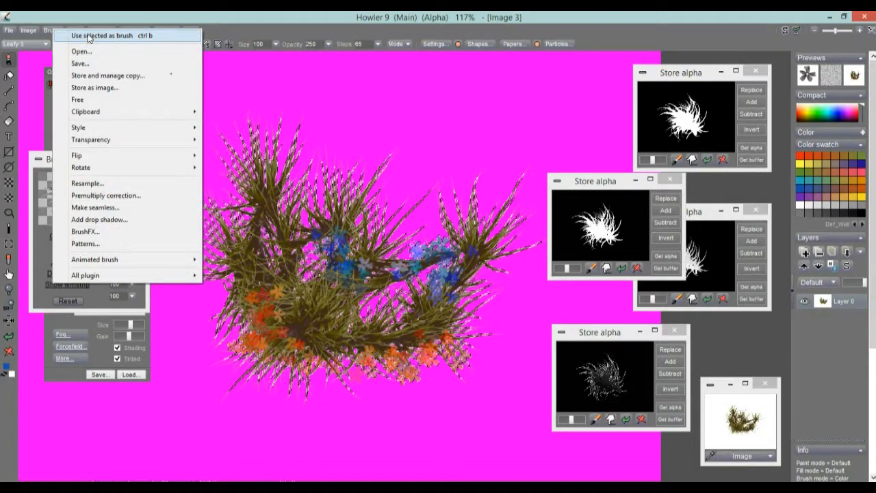
{"action": "left_click", "coordinate": [87, 36]}
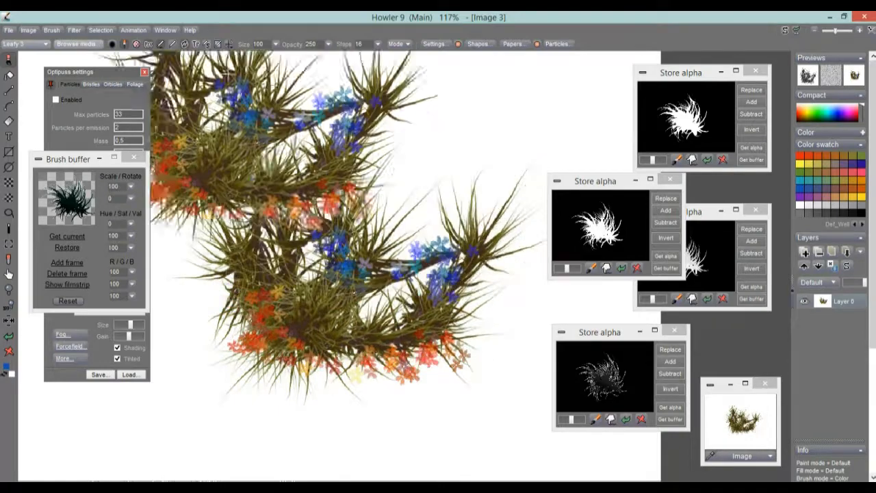
{"action": "left_click", "coordinate": [53, 31]}
{"action": "left_click", "coordinate": [86, 75]}
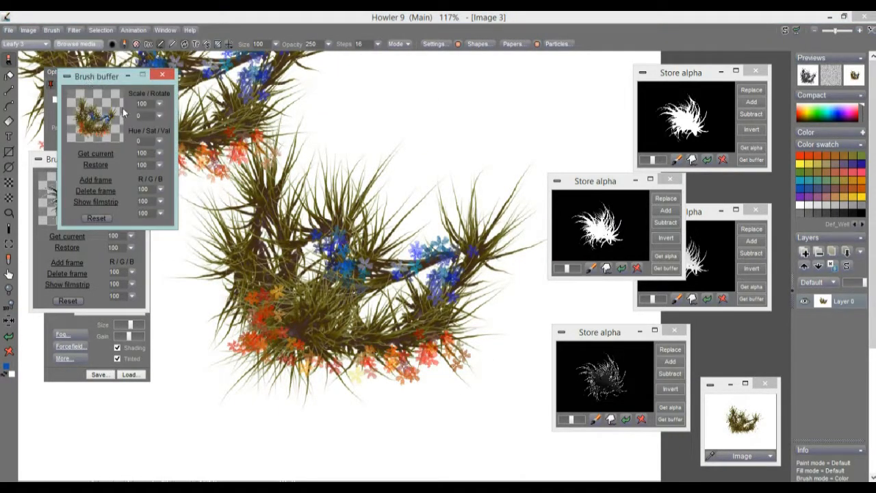
Step: Apply premultiply correction to the flowering foliage brush with Black as the background colour
{"action": "left_click", "coordinate": [52, 31]}
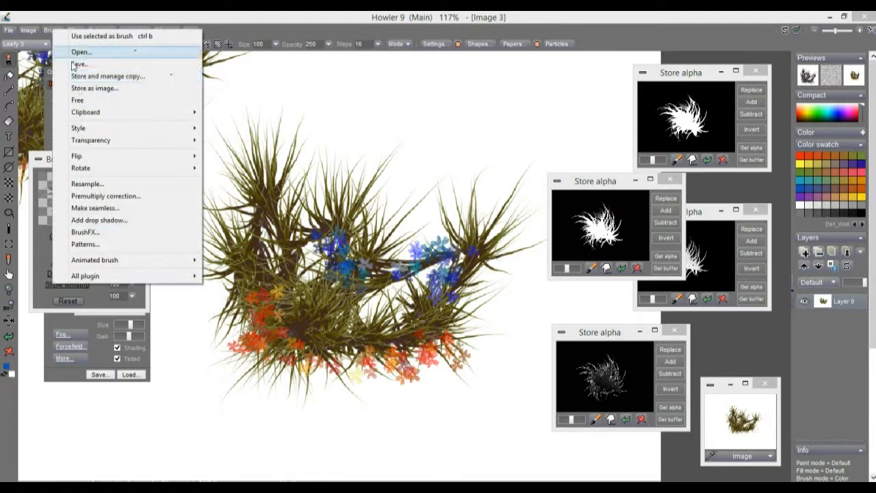
{"action": "left_click", "coordinate": [124, 197]}
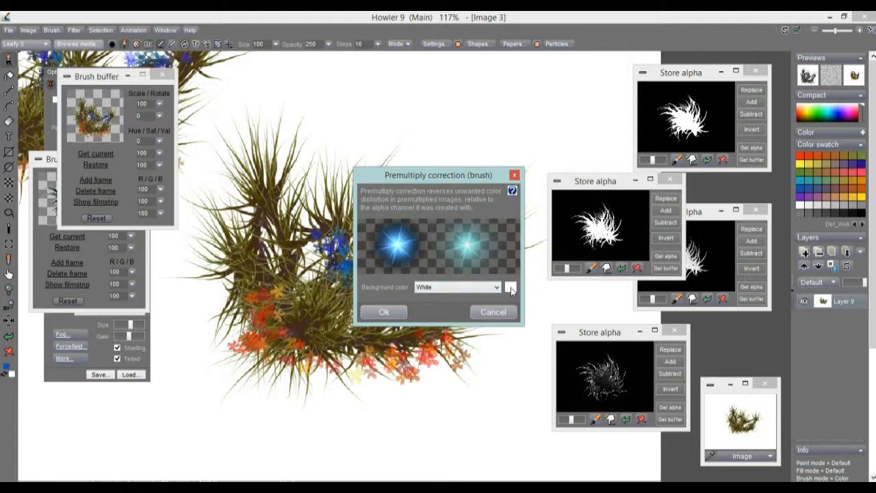
{"action": "left_click", "coordinate": [498, 290]}
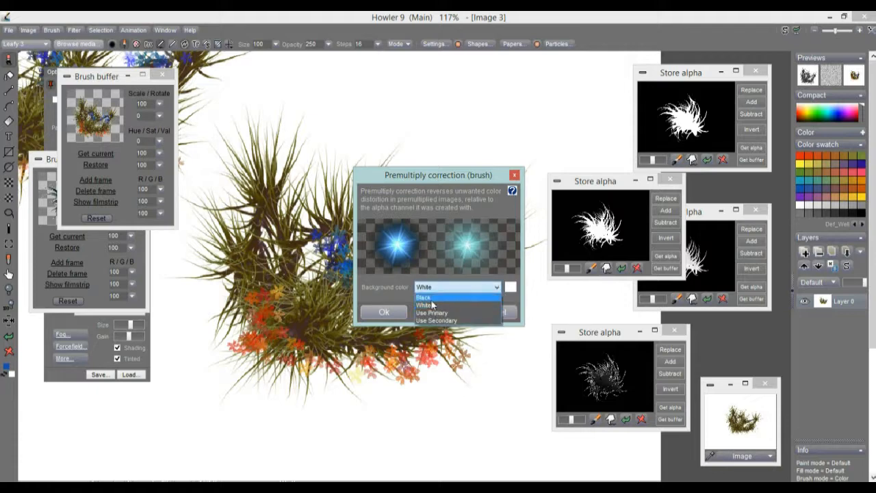
{"action": "left_click", "coordinate": [429, 299]}
{"action": "left_click", "coordinate": [383, 311]}
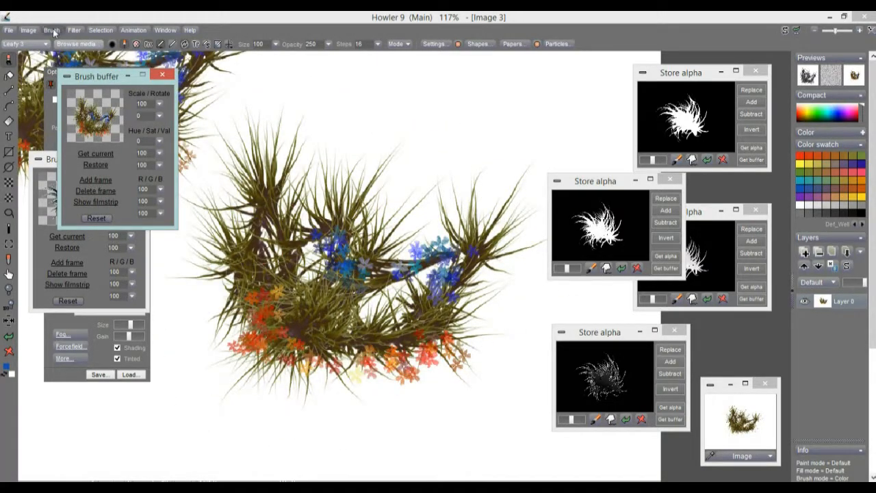
Step: Apply premultiply correction to the flowering foliage brush with White as the background colour
{"action": "left_click", "coordinate": [52, 31]}
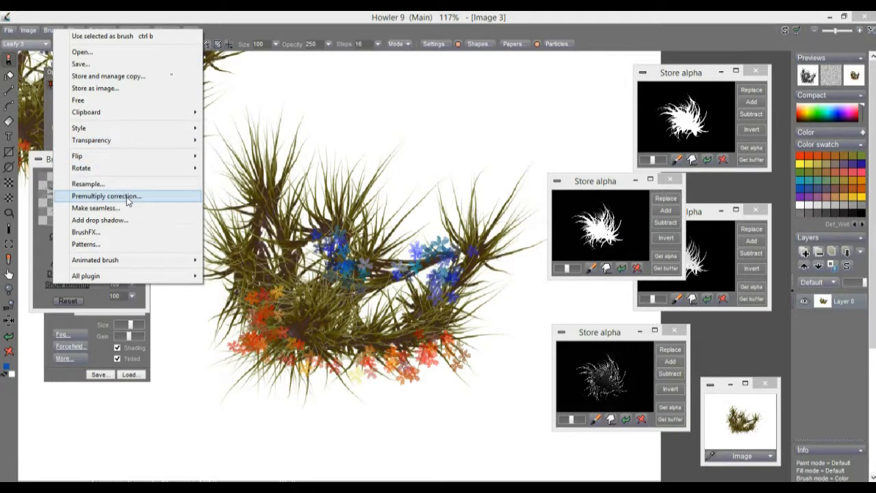
{"action": "left_click", "coordinate": [106, 196]}
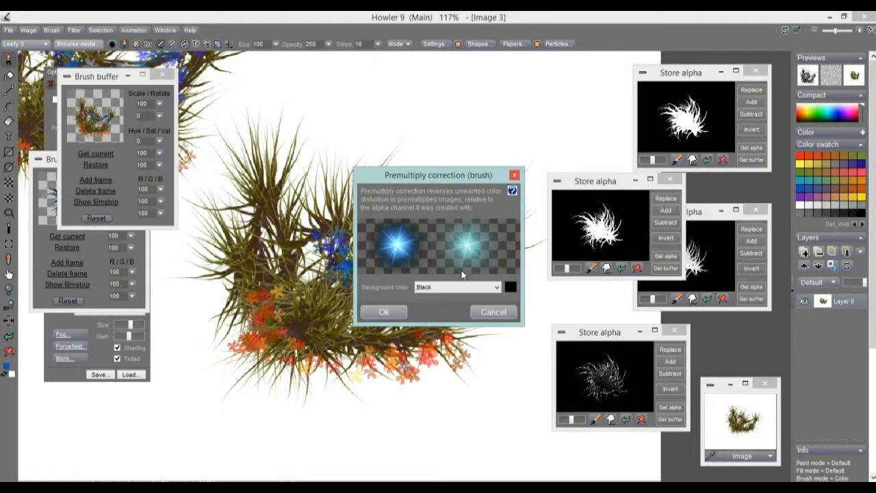
{"action": "left_click", "coordinate": [457, 287]}
{"action": "left_click", "coordinate": [438, 310]}
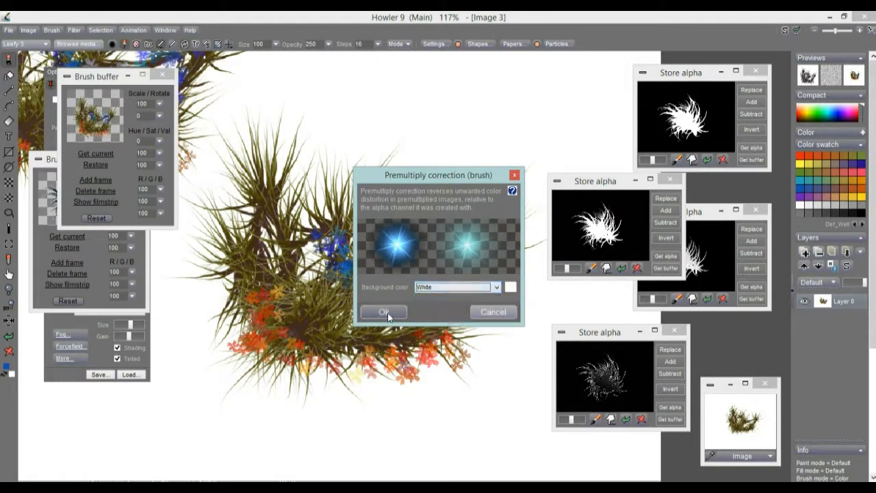
{"action": "left_click", "coordinate": [384, 312]}
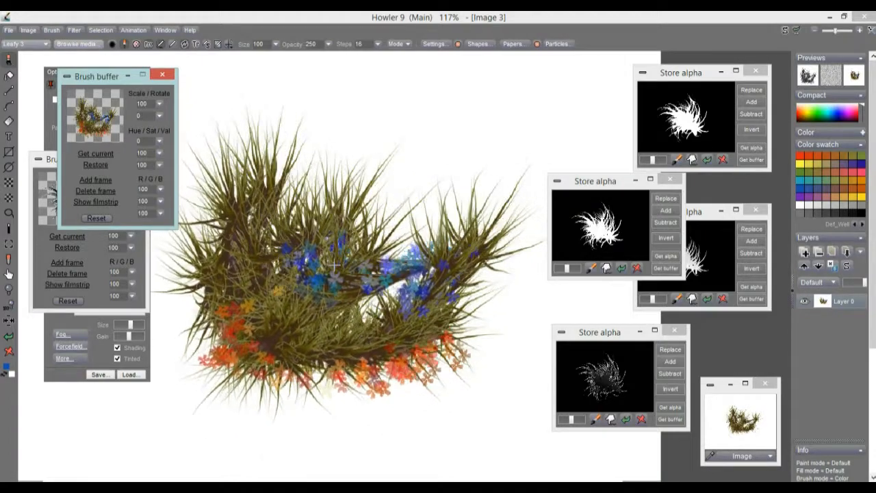
Step: Examine the flowering foliage at pixel level, from the dense lower centre to the outer blade tips, for leftover light edge colours
{"action": "scroll", "coordinate": [353, 238], "scroll_direction": "up", "scroll_amount": 5}
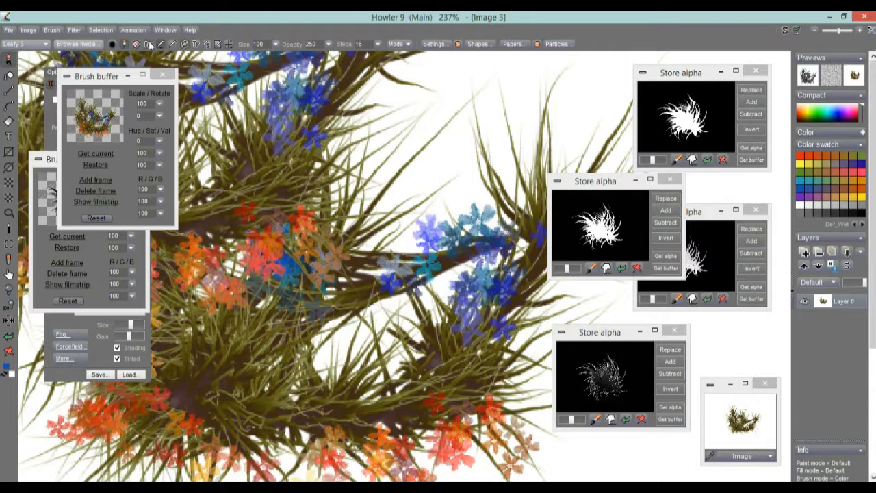
{"action": "scroll", "coordinate": [401, 279], "scroll_direction": "up", "scroll_amount": 5}
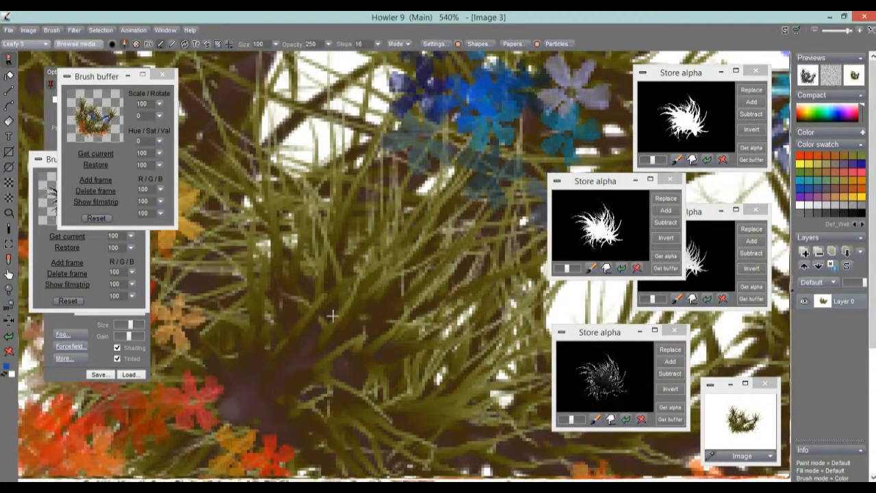
{"action": "left_click_drag", "start_coordinate": [313, 372], "coordinate": [316, 208]}
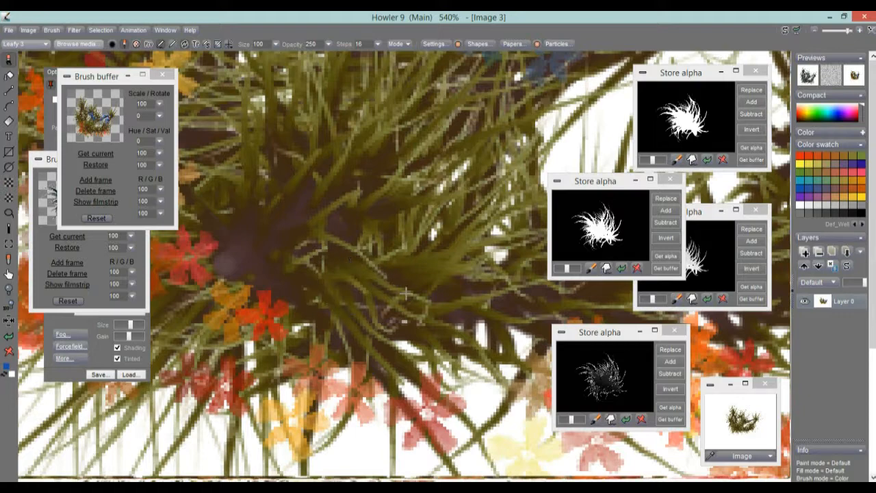
{"action": "scroll", "coordinate": [362, 262], "scroll_direction": "up", "scroll_amount": 3}
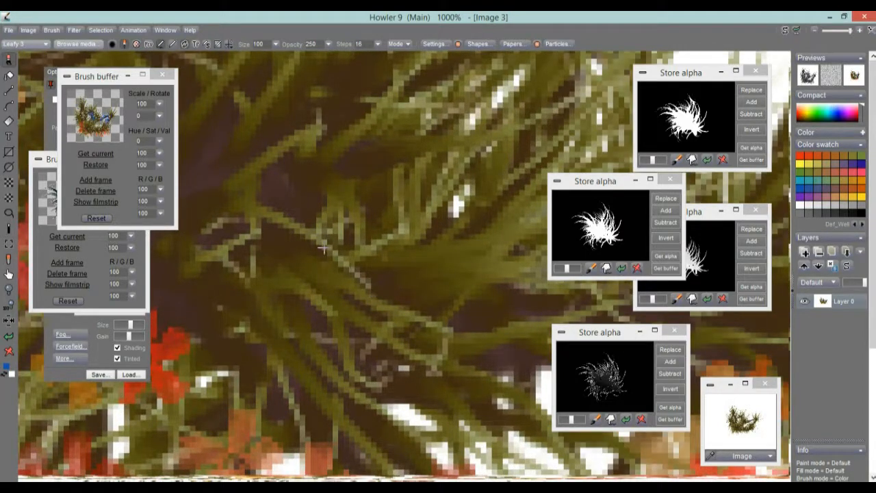
{"action": "left_click_drag", "start_coordinate": [400, 248], "coordinate": [286, 379]}
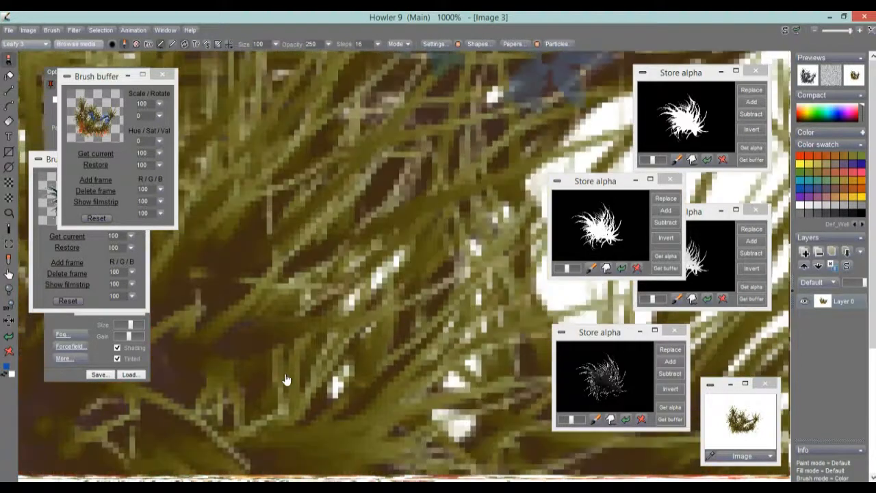
{"action": "left_click_drag", "start_coordinate": [337, 221], "coordinate": [443, 348]}
{"action": "left_click_drag", "start_coordinate": [312, 178], "coordinate": [423, 288]}
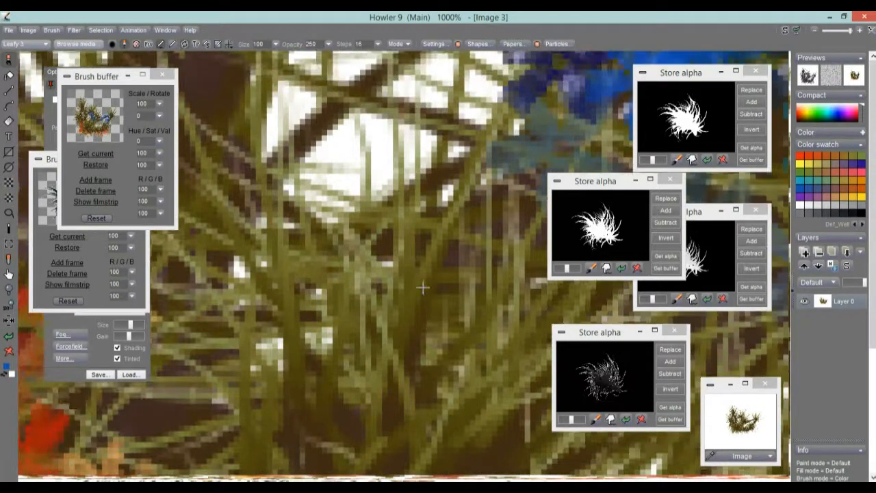
{"action": "left_click_drag", "start_coordinate": [334, 165], "coordinate": [386, 401]}
{"action": "left_click_drag", "start_coordinate": [314, 189], "coordinate": [437, 421]}
{"action": "left_click_drag", "start_coordinate": [346, 198], "coordinate": [368, 406]}
{"action": "left_click_drag", "start_coordinate": [325, 228], "coordinate": [301, 326]}
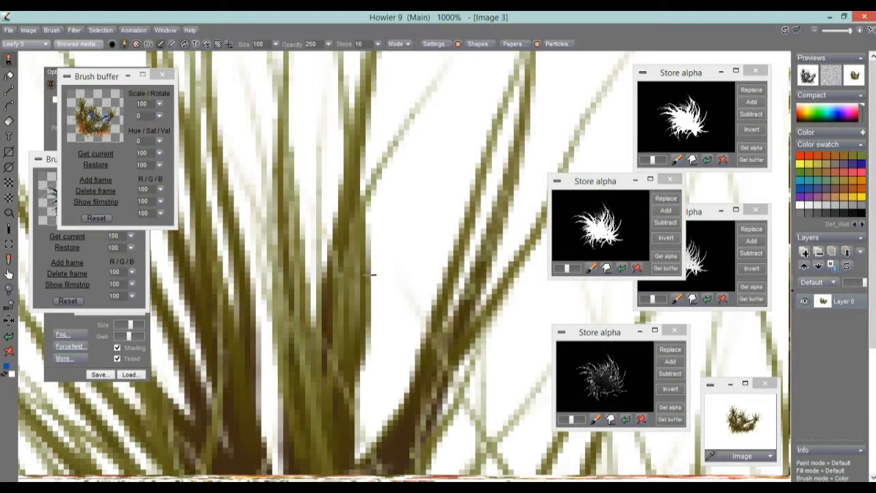
{"action": "left_click_drag", "start_coordinate": [370, 171], "coordinate": [449, 247]}
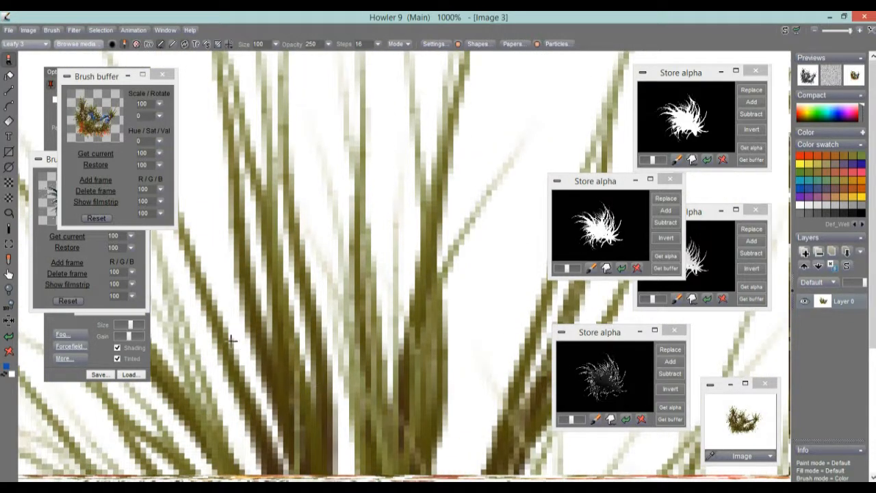
{"action": "left_click_drag", "start_coordinate": [236, 341], "coordinate": [365, 238]}
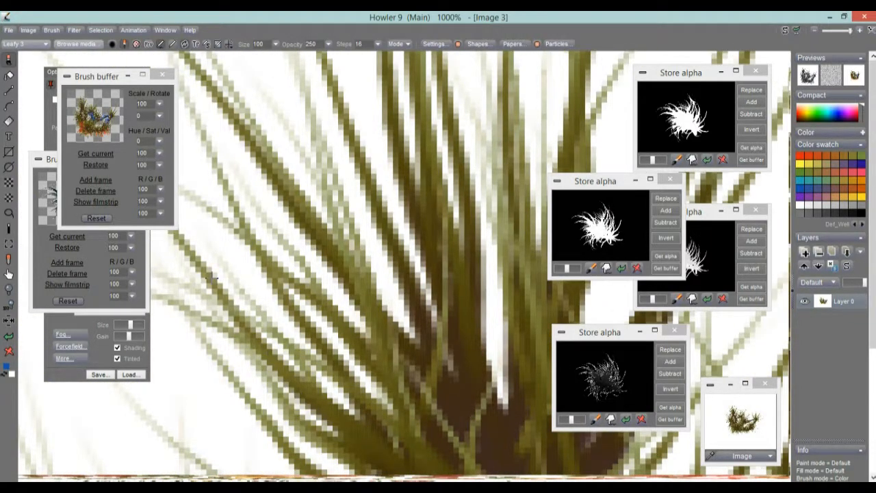
{"action": "left_click_drag", "start_coordinate": [228, 305], "coordinate": [401, 294]}
{"action": "left_click_drag", "start_coordinate": [271, 150], "coordinate": [217, 135]}
{"action": "left_click_drag", "start_coordinate": [450, 325], "coordinate": [306, 158]}
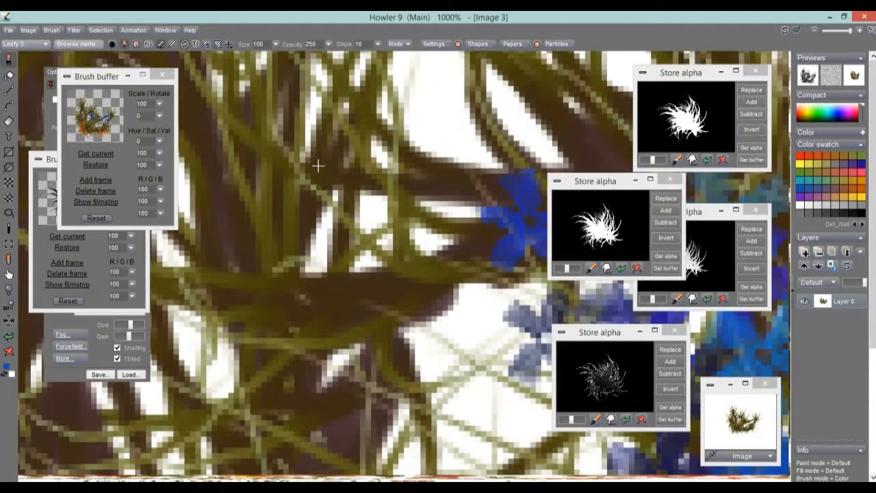
Step: Compare the foliage's dense centre, where strands overlap, with the overall look of the whole flowering plant
{"action": "scroll", "coordinate": [410, 252], "scroll_direction": "down", "scroll_amount": 9}
{"action": "left_click_drag", "start_coordinate": [387, 368], "coordinate": [323, 256]}
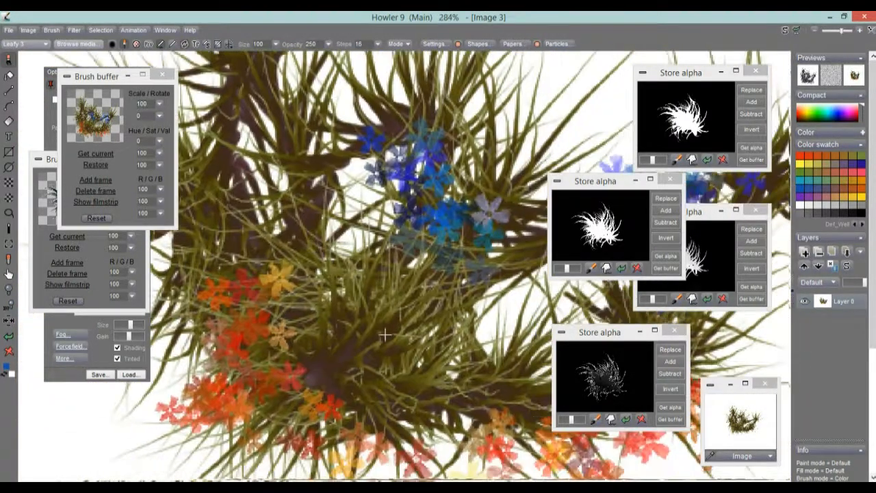
{"action": "left_click_drag", "start_coordinate": [369, 296], "coordinate": [340, 291]}
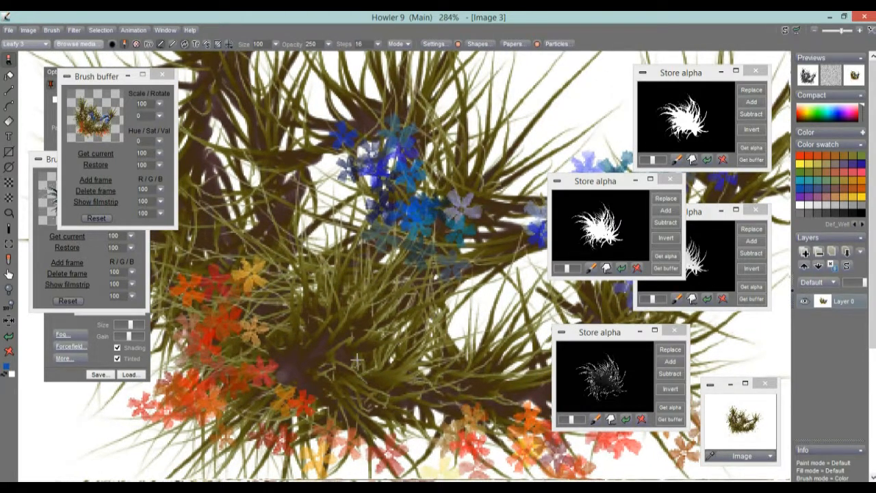
{"action": "scroll", "coordinate": [363, 323], "scroll_direction": "up", "scroll_amount": 5}
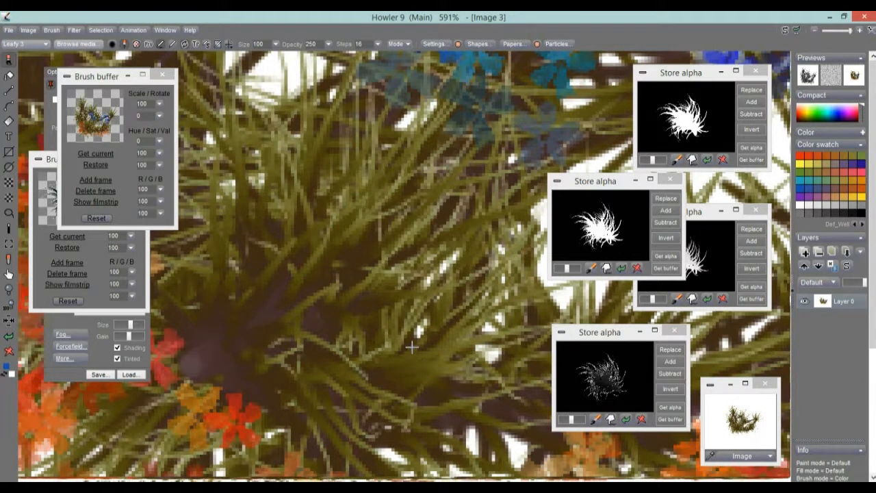
{"action": "scroll", "coordinate": [286, 258], "scroll_direction": "down", "scroll_amount": 6}
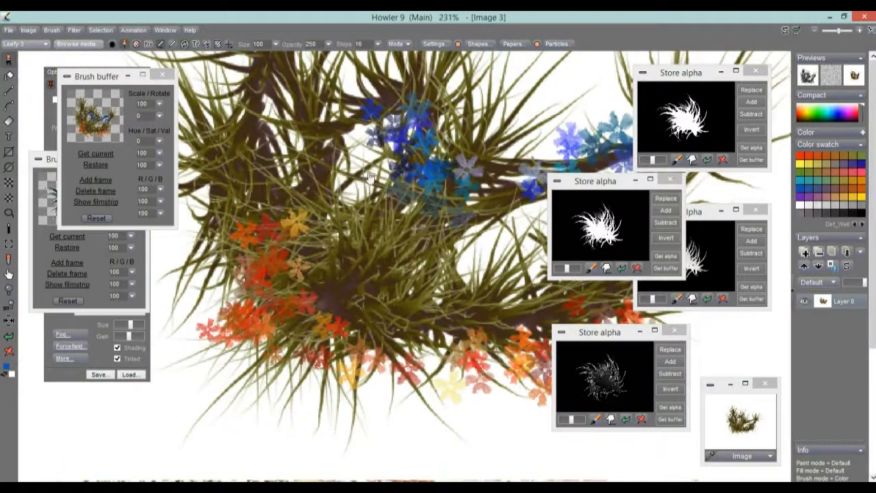
{"action": "scroll", "coordinate": [385, 295], "scroll_direction": "down", "scroll_amount": 3}
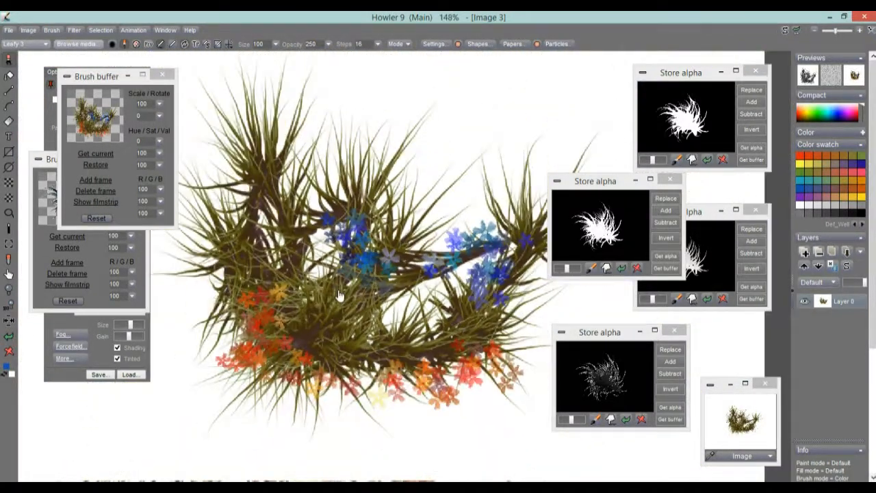
{"action": "left_click_drag", "start_coordinate": [338, 244], "coordinate": [335, 282]}
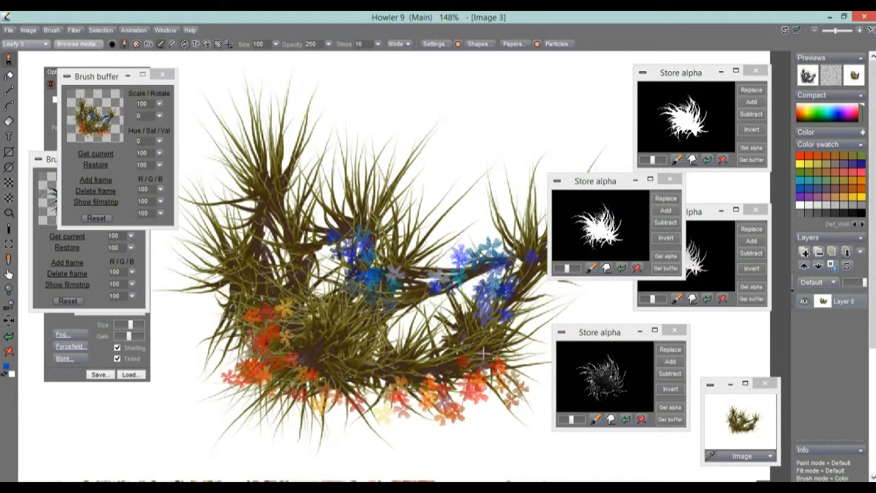